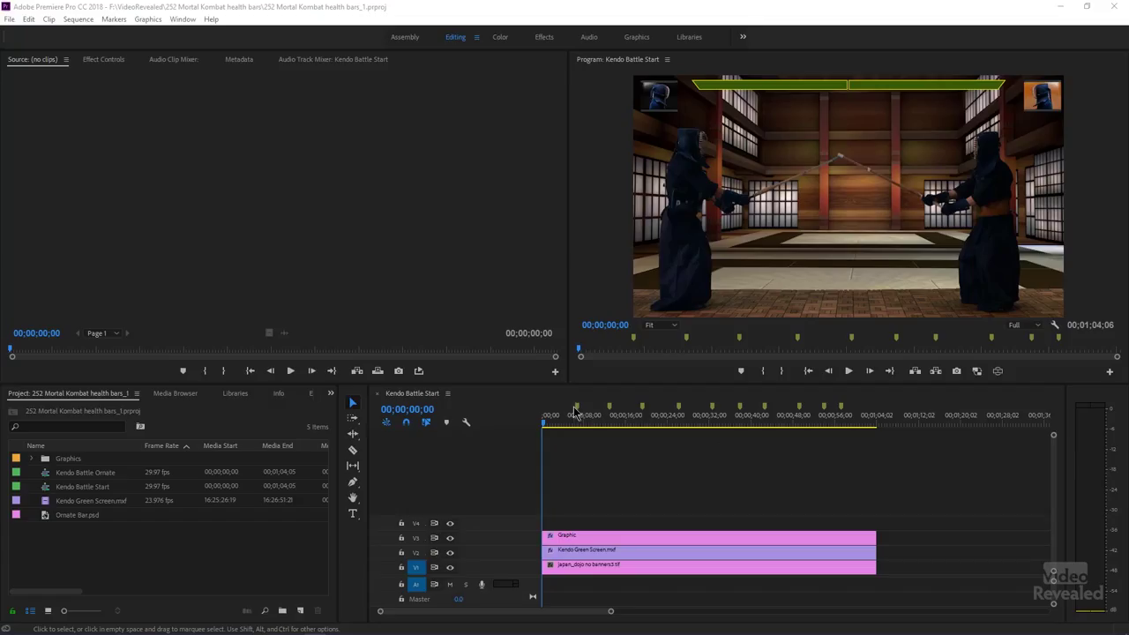
Hide the V3 health-bar graphic track and scrub the preview to 00;00;13;11
left_click(449, 537)
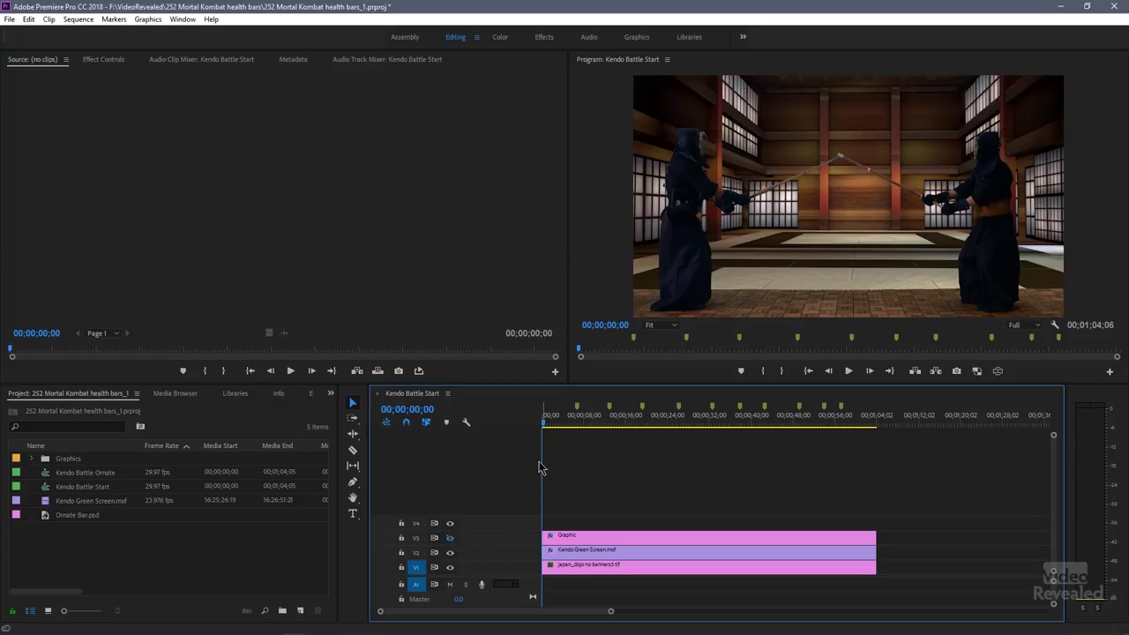
left_click_drag(549, 420, 574, 423)
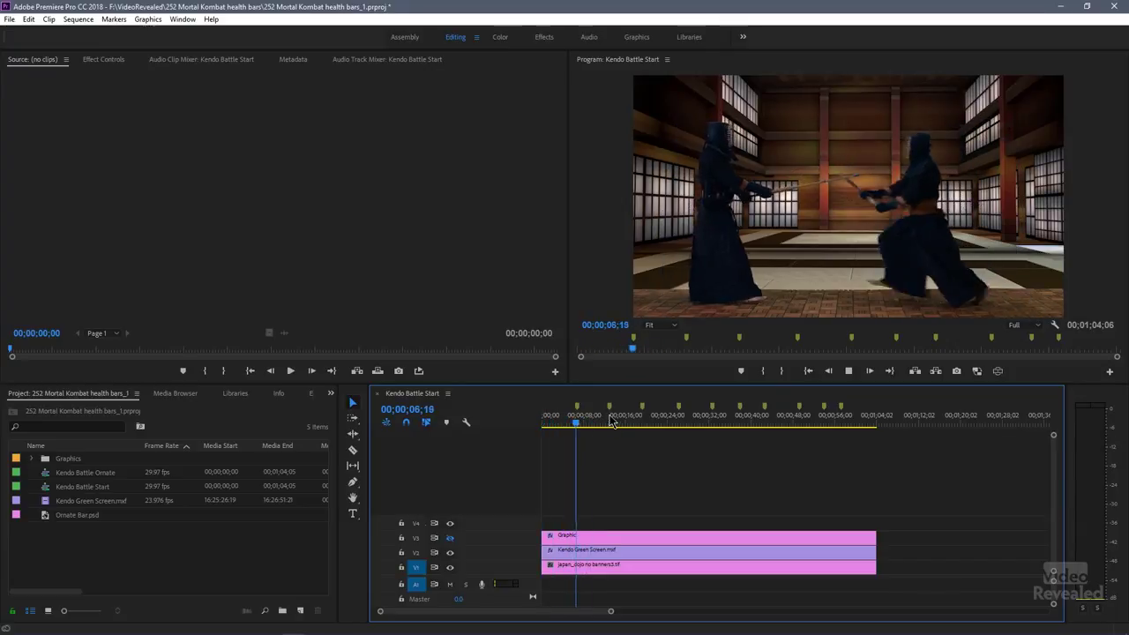
left_click(609, 424)
left_click_drag(612, 424, 616, 425)
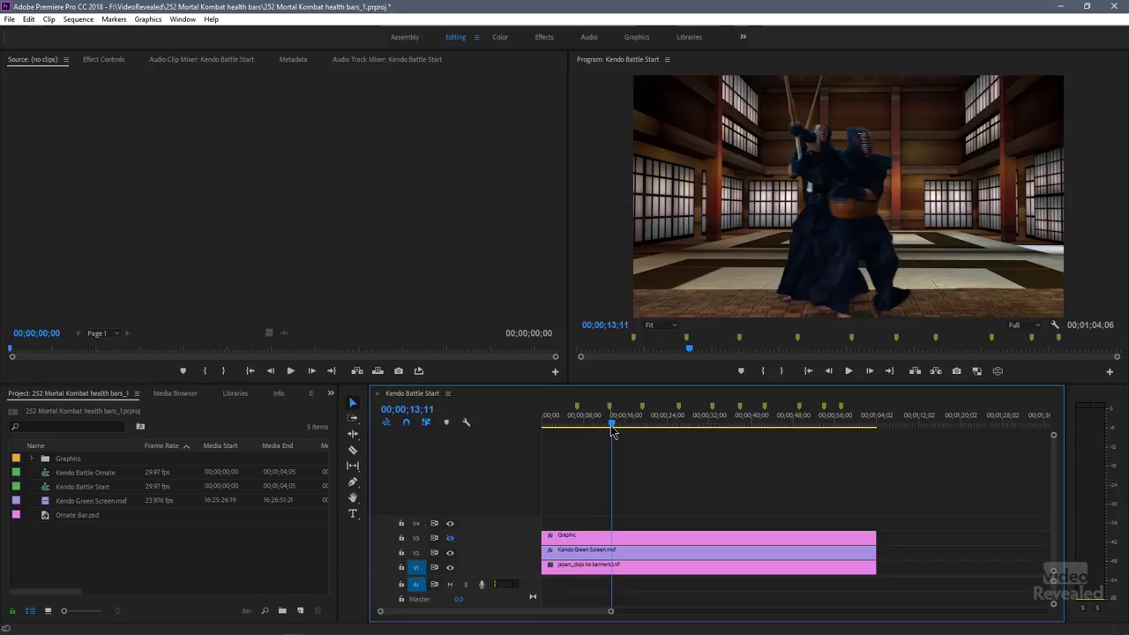
Step through the markers to 00;00;57;06, then return to the sequence start
key("shift+m")
key("shift+m")
key("shift+m")
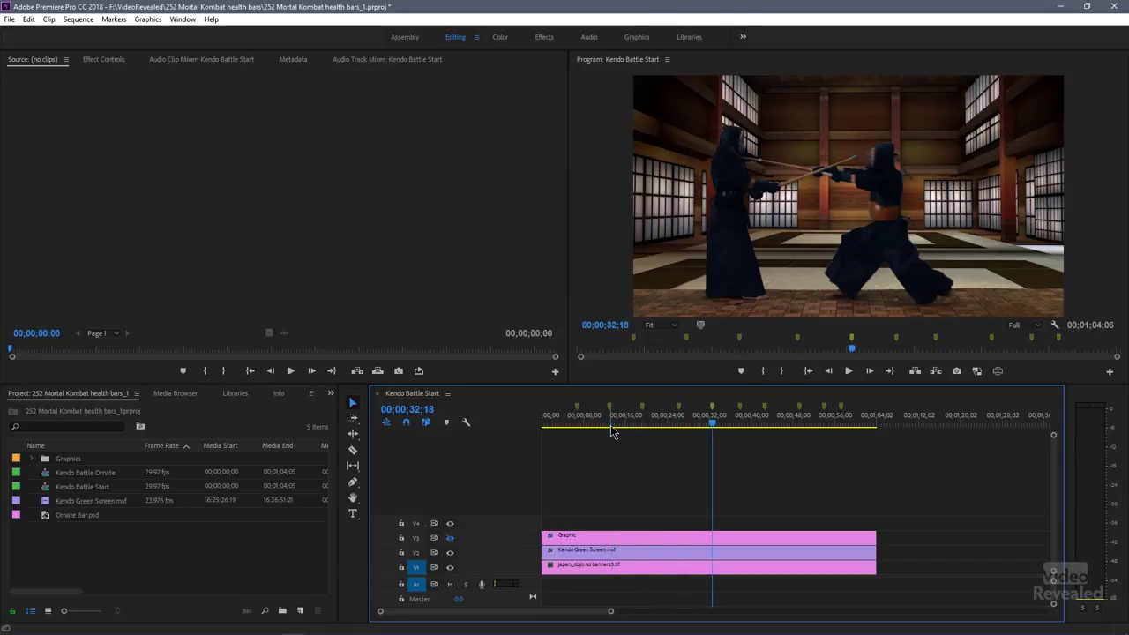
key("shift+m")
key("shift+m")
key("shift+m")
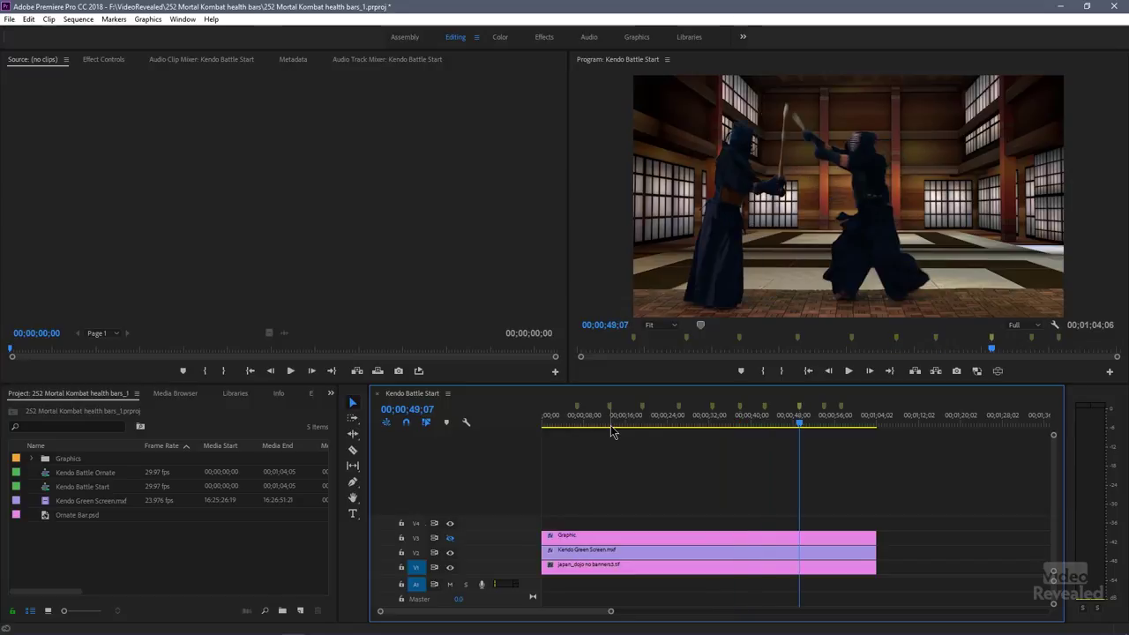
key("shift+m")
key("shift+m")
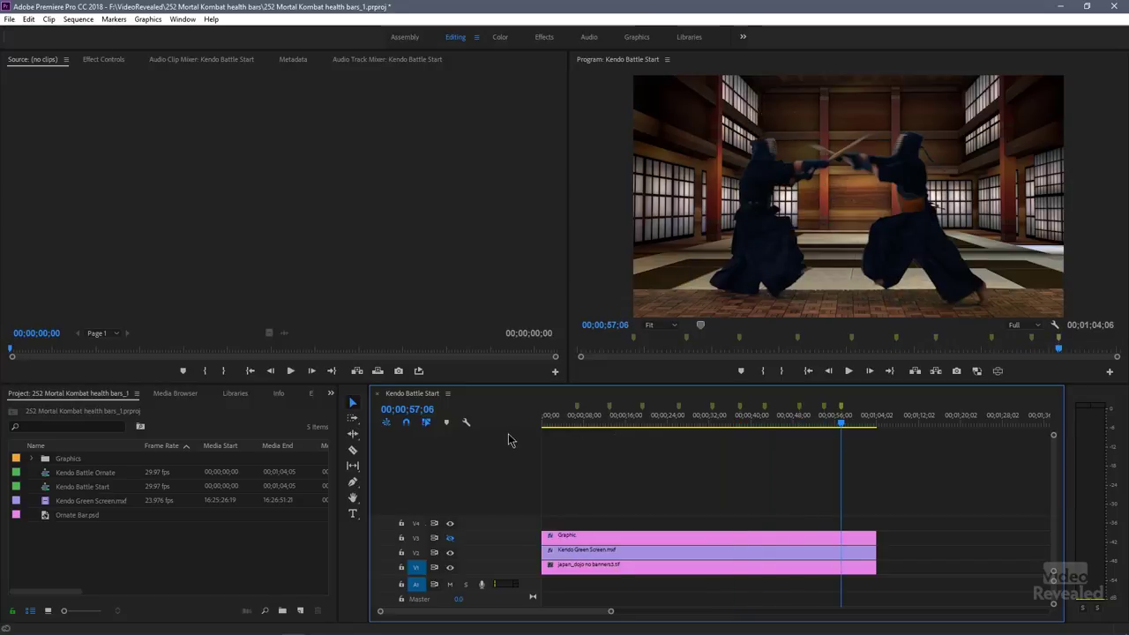
left_click(542, 421)
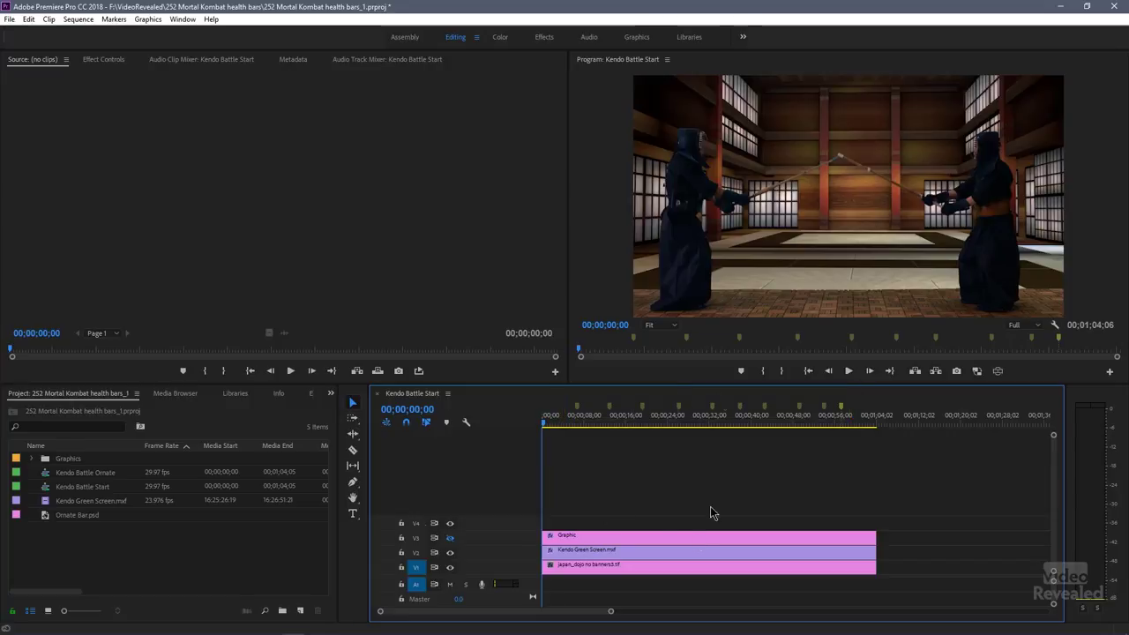
Select the Kendo Green Screen clip, play, and restore its keying effect in Effect Controls
left_click(644, 551)
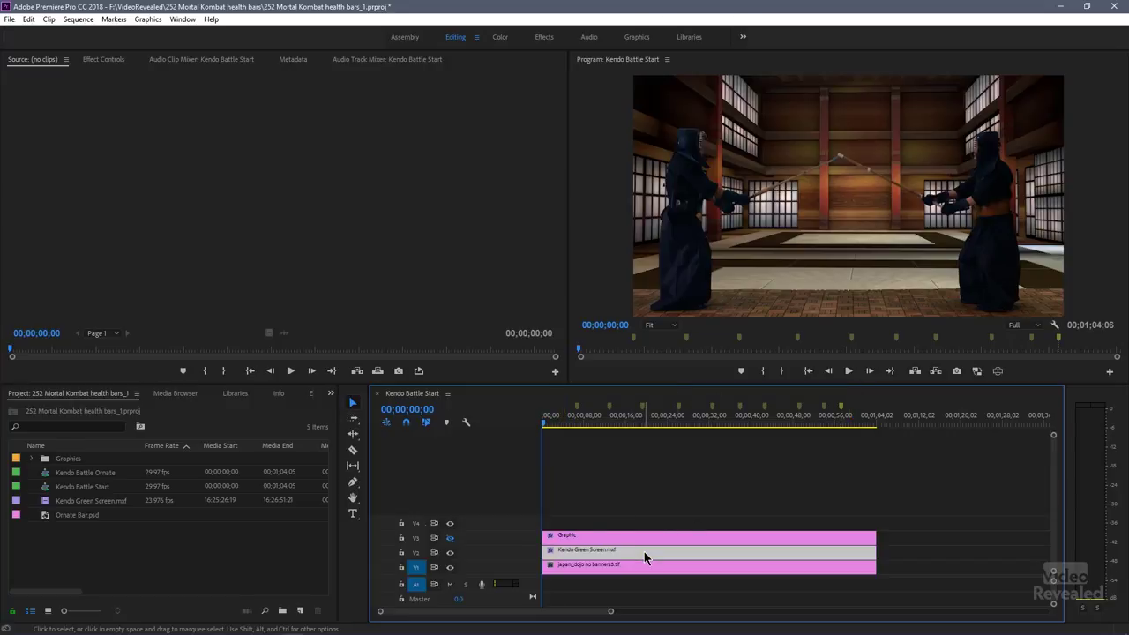
left_click(104, 60)
left_click(522, 456)
key("space")
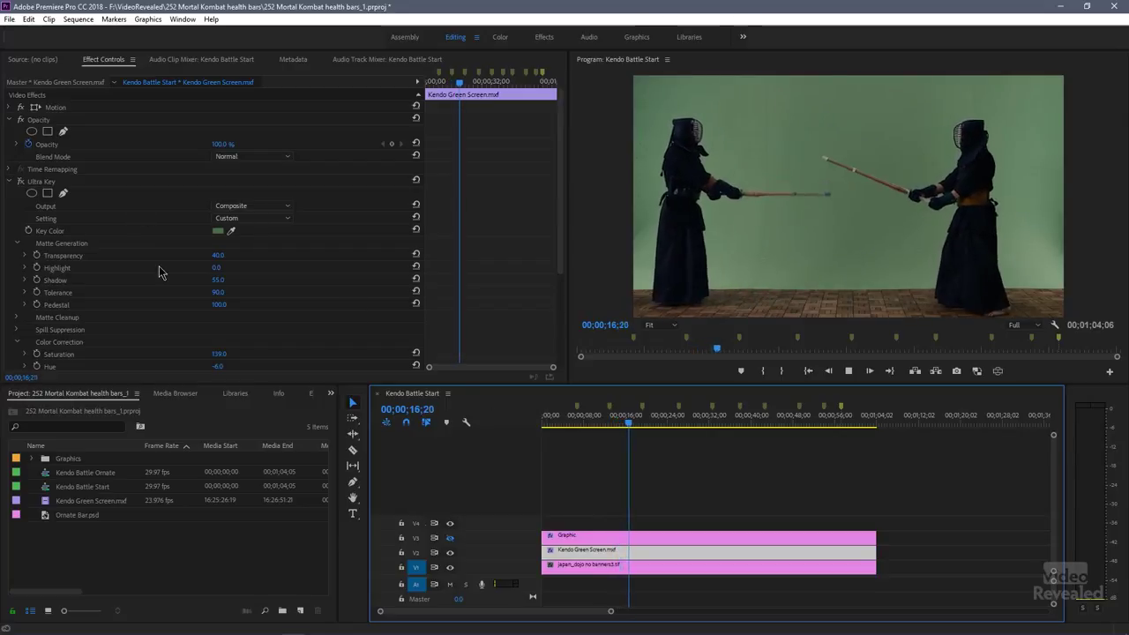
left_click(16, 183)
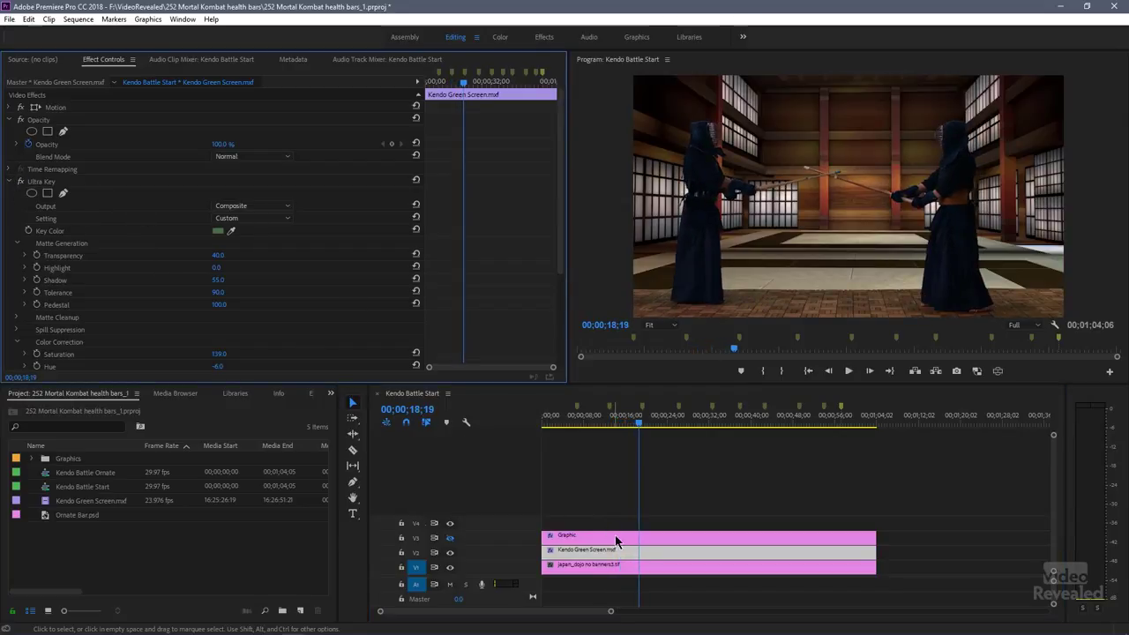
Select the dojo clip, preview the fight with V3 health bars shown, then hide them again
left_click(630, 565)
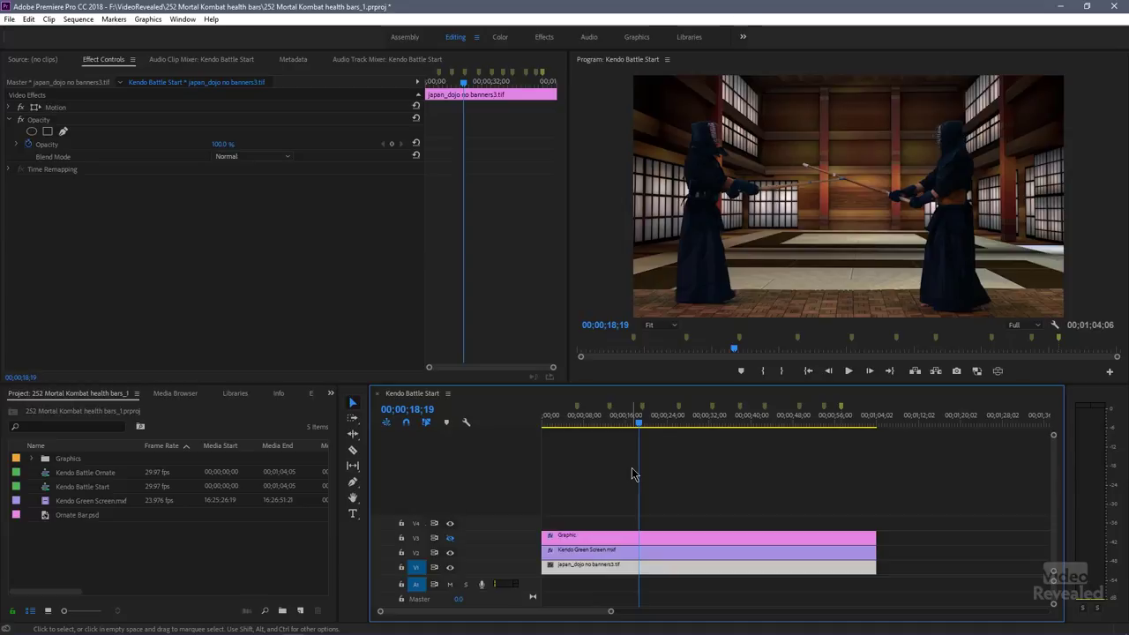
left_click(450, 537)
key("Home")
key("space")
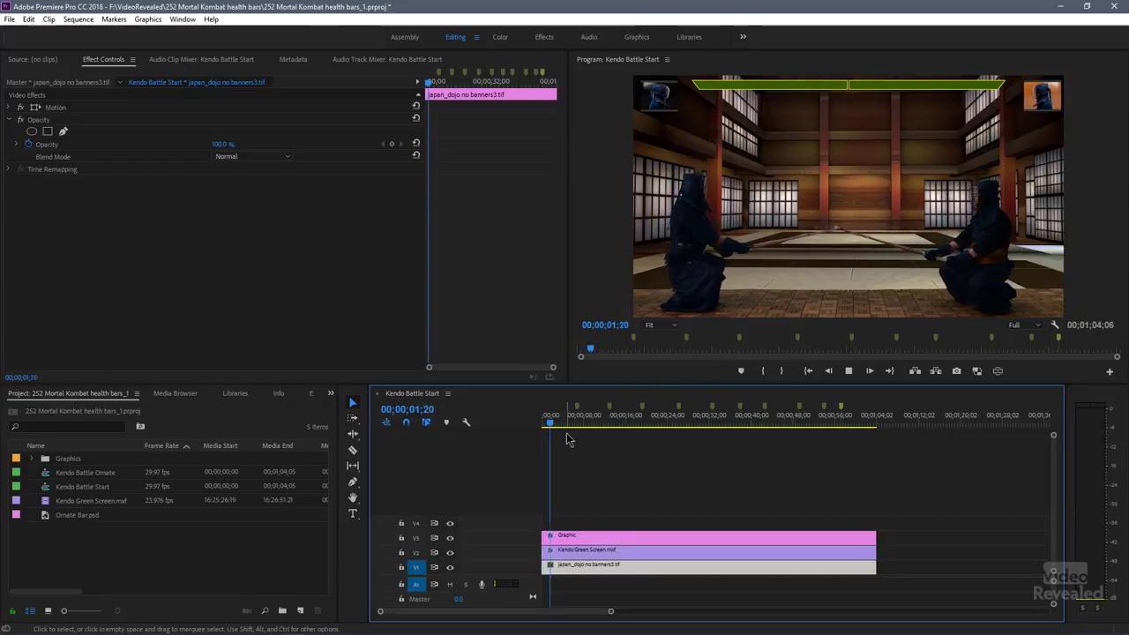
left_click_drag(574, 422, 600, 424)
key("space")
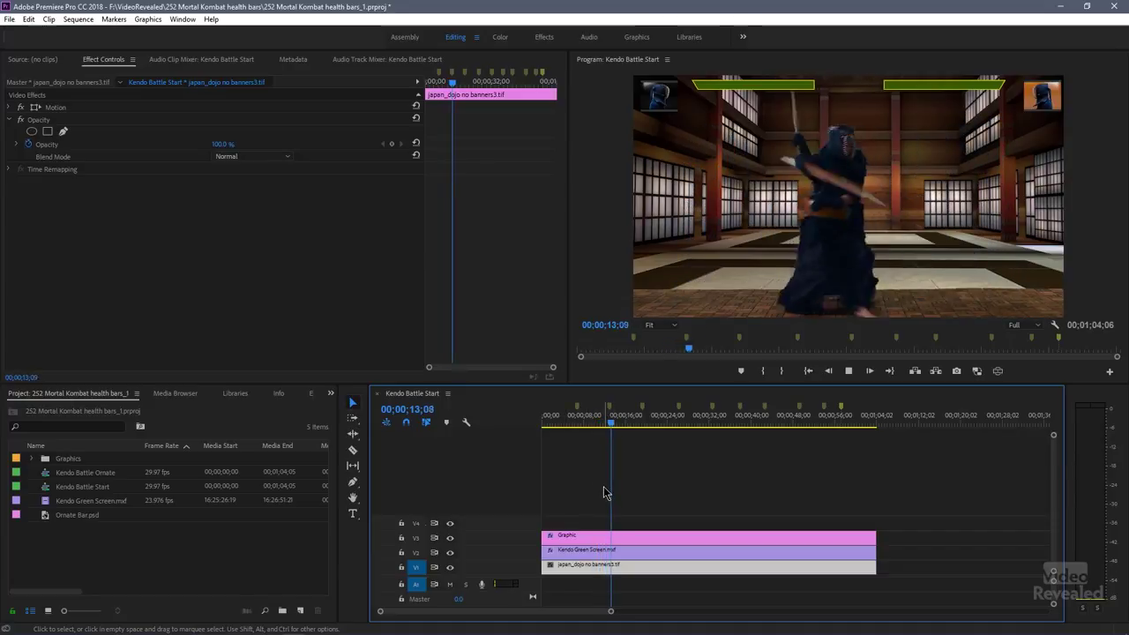
key("space")
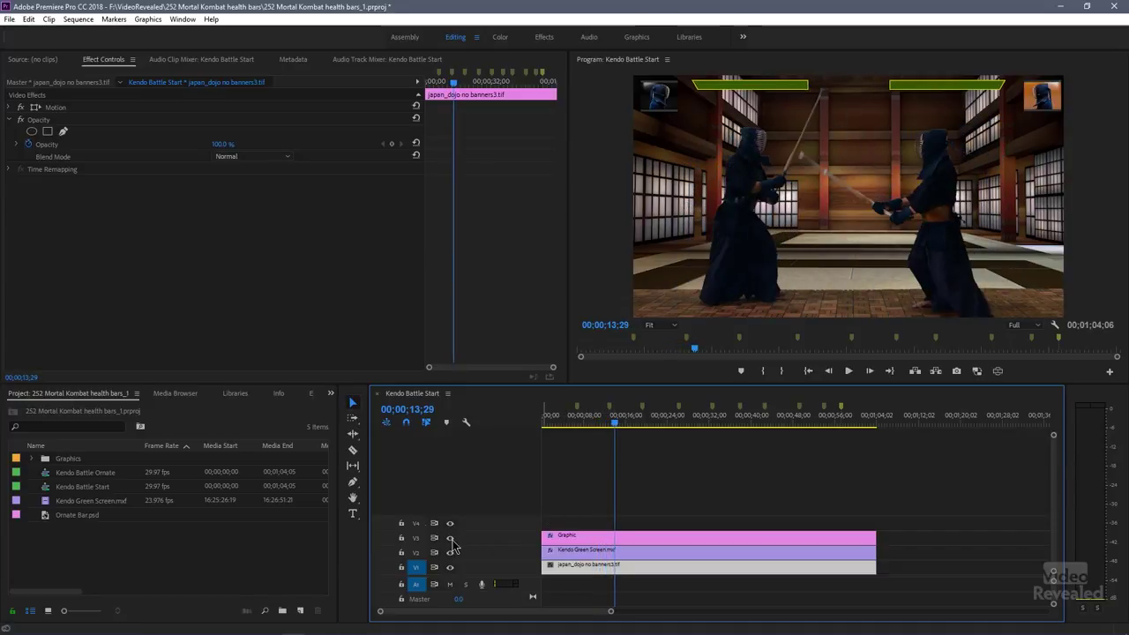
left_click(449, 538)
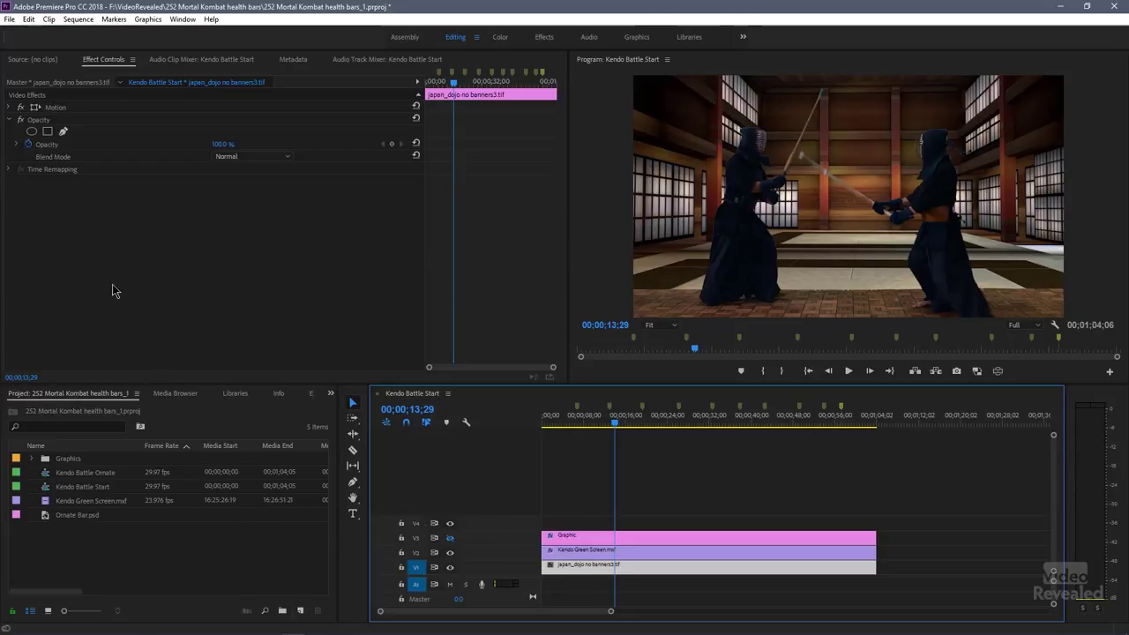
left_click(10, 20)
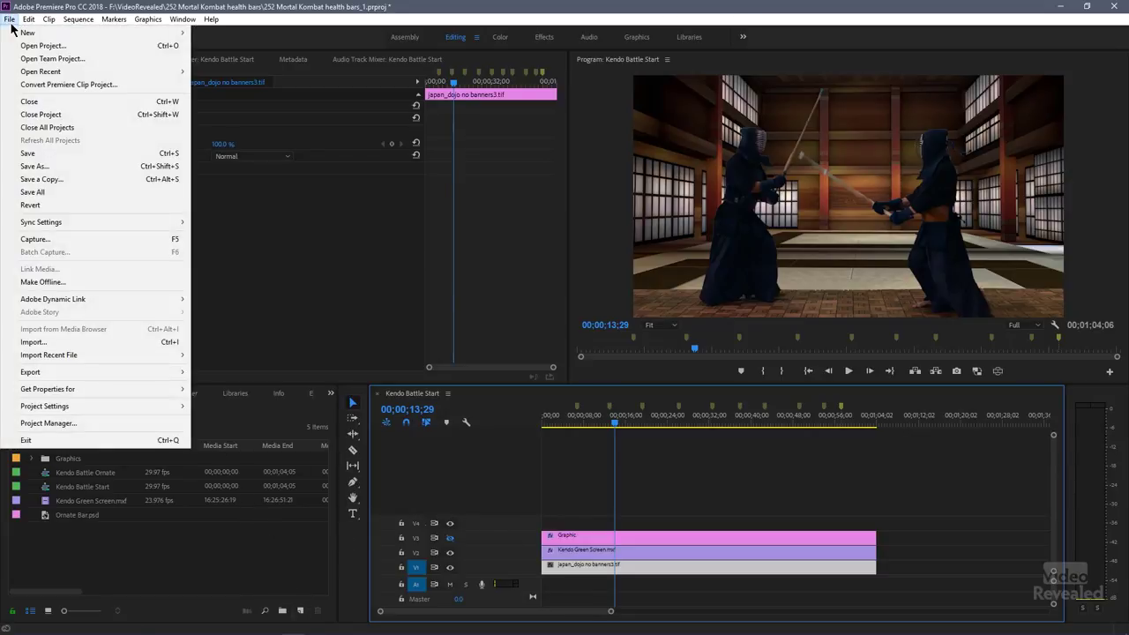
Create a new legacy title 960 wide (1920/2) by 200 high and give it a name
mouse_move(26, 32)
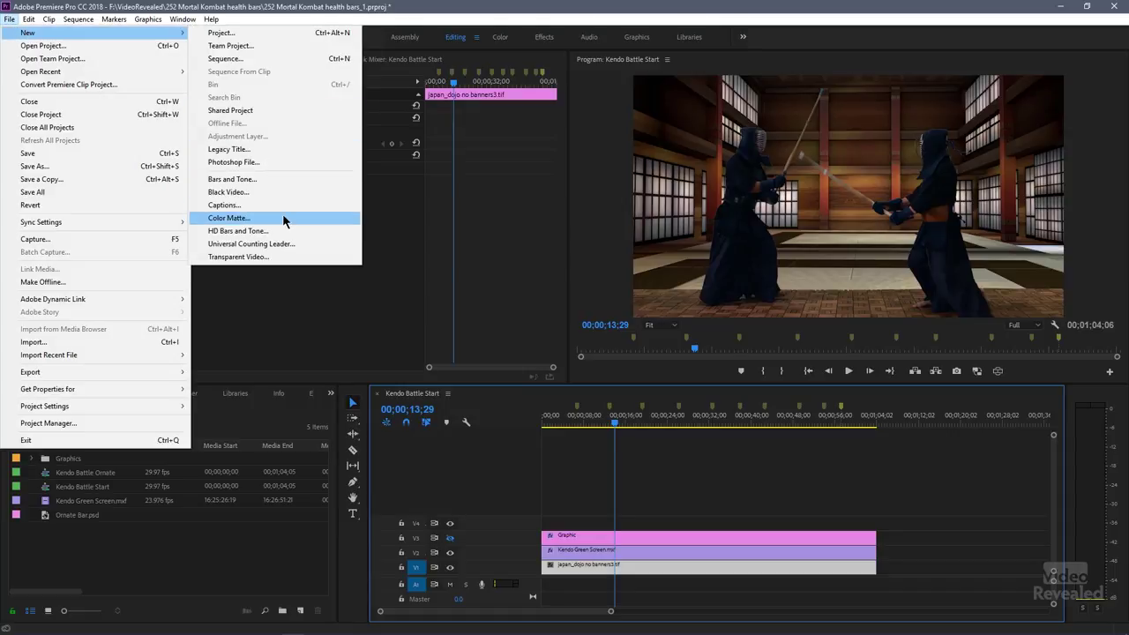
left_click(269, 149)
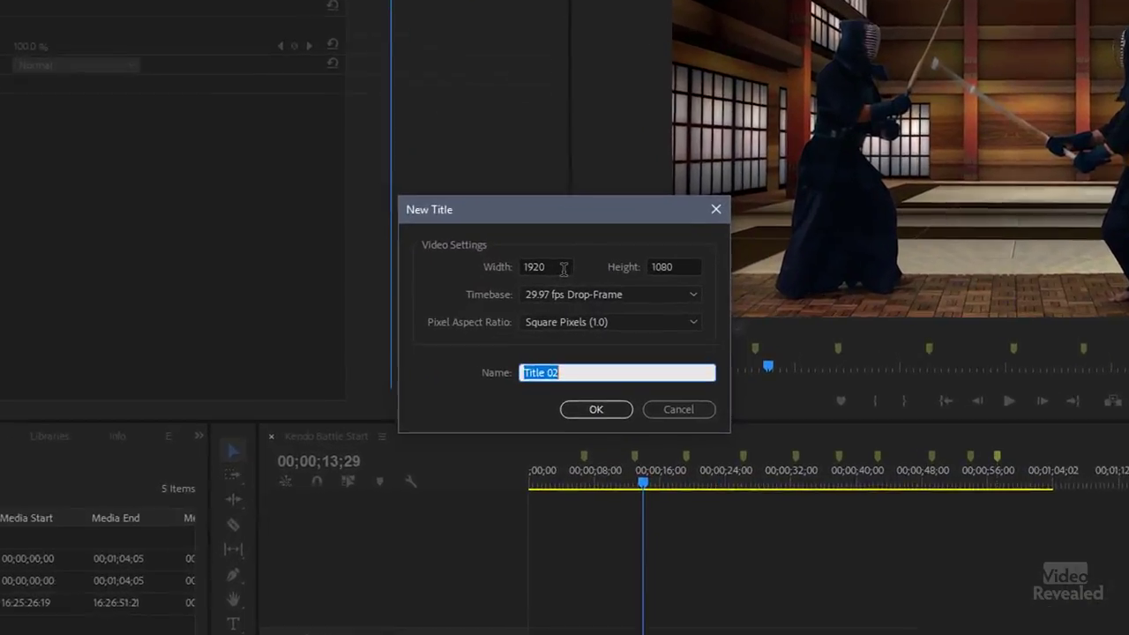
left_click(559, 252)
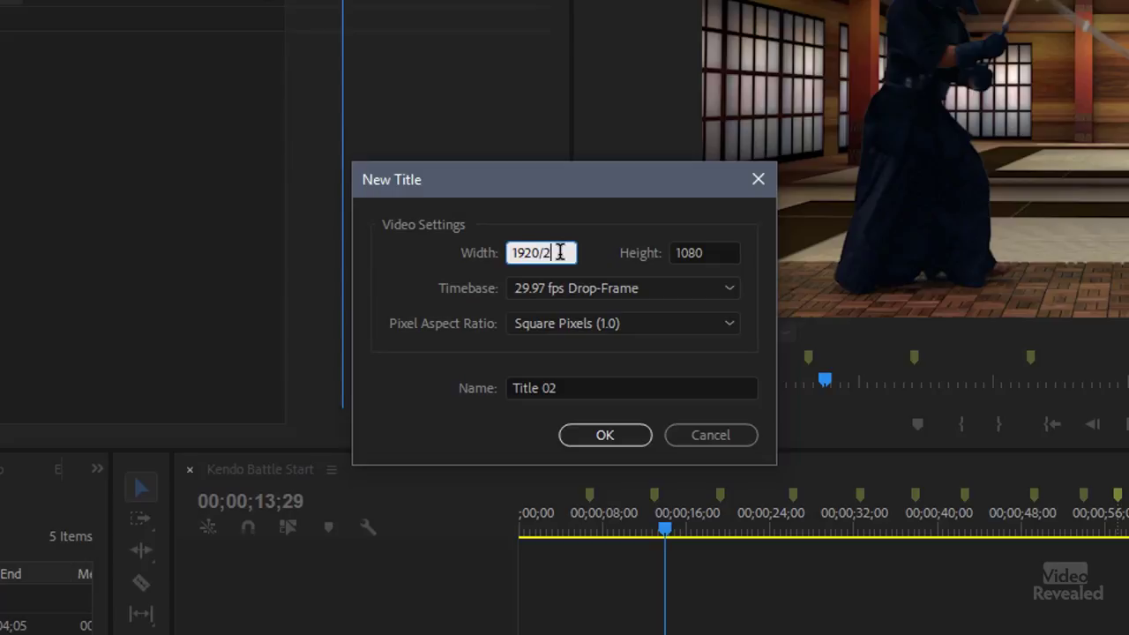
key("Tab")
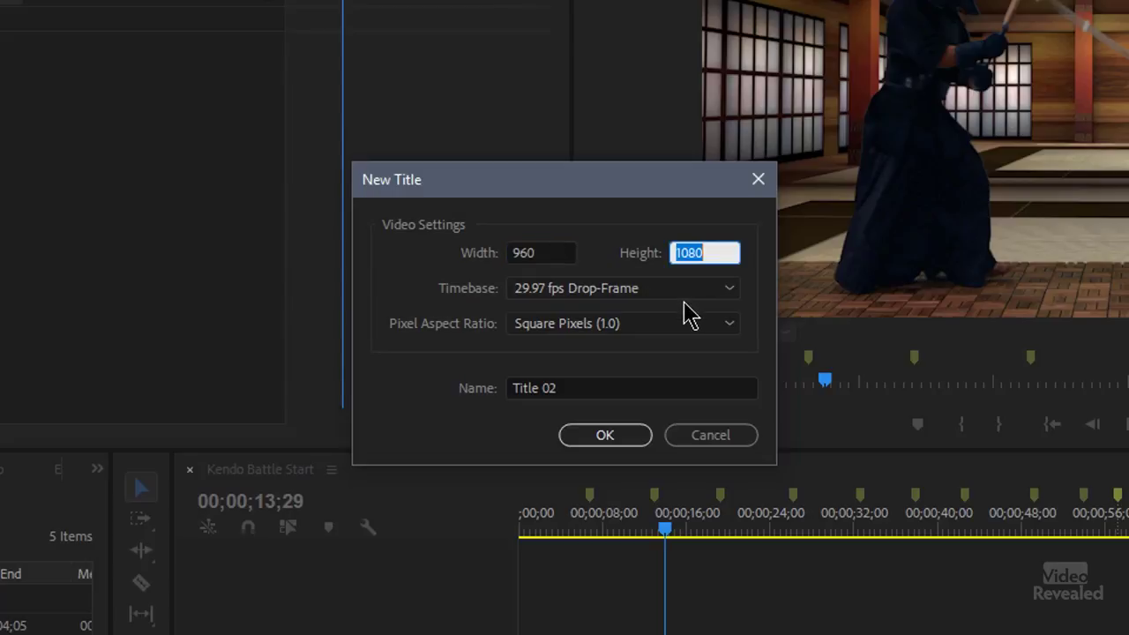
type("200")
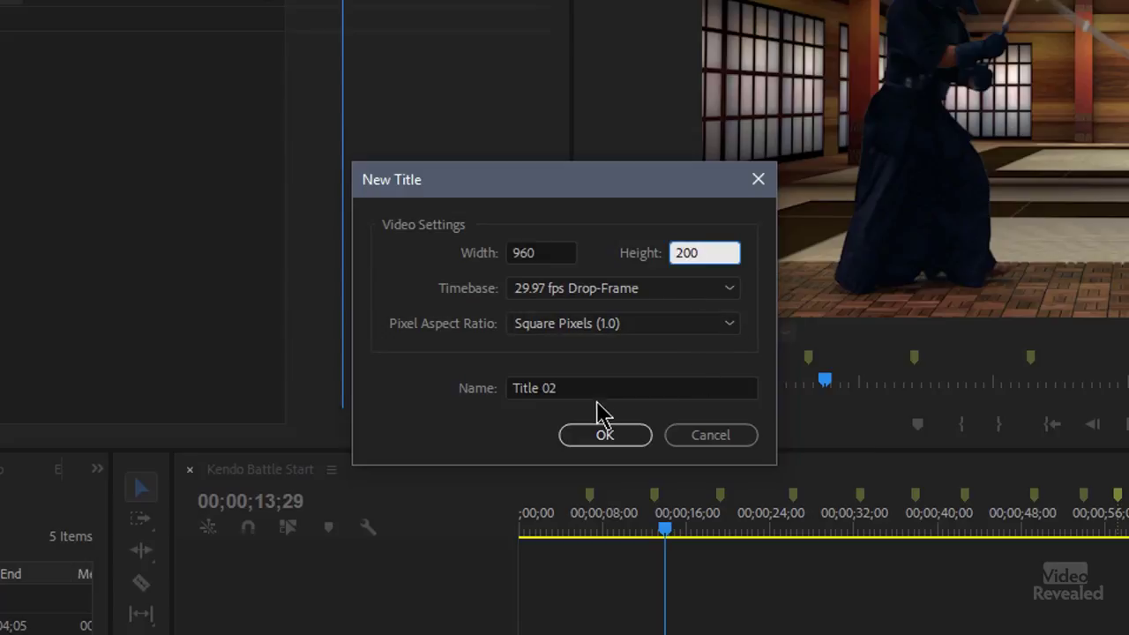
key("Tab")
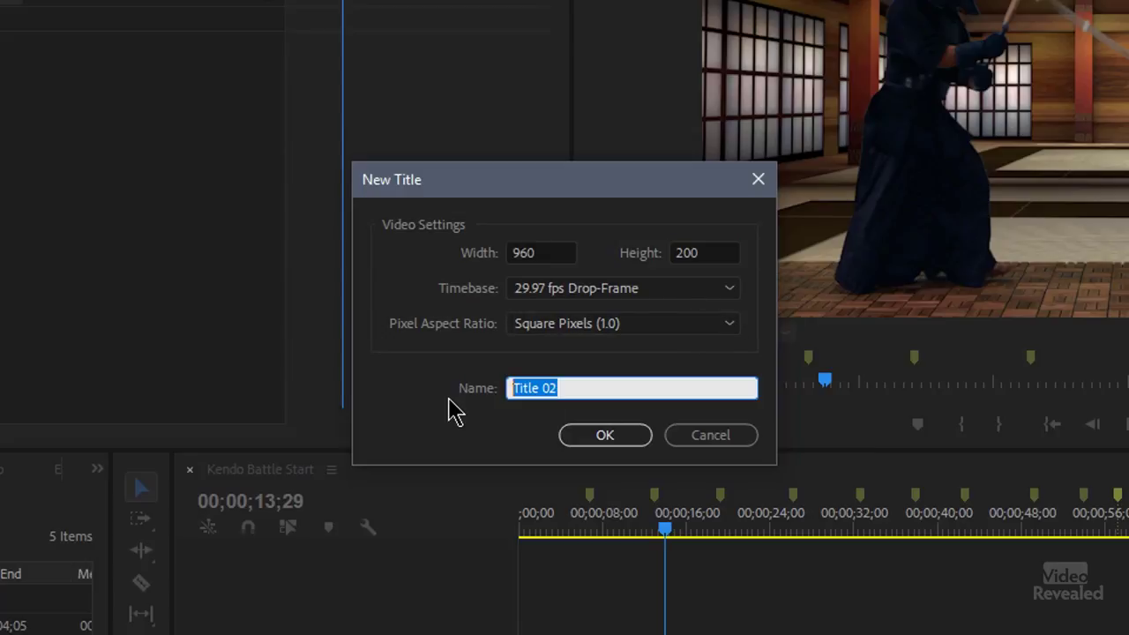
type("Le")
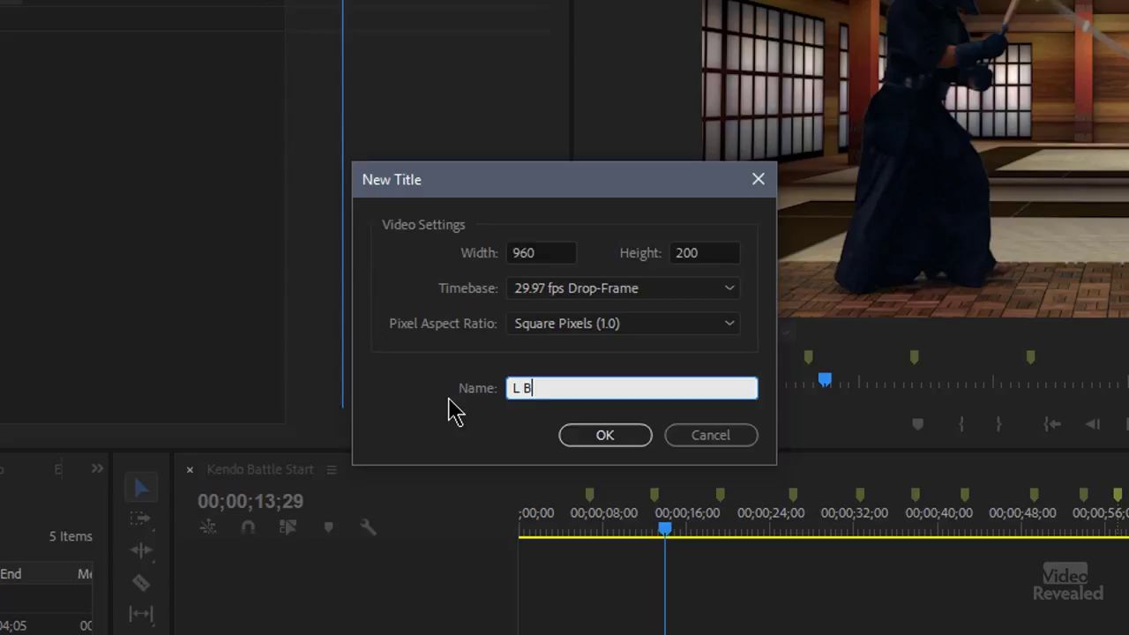
key("Return")
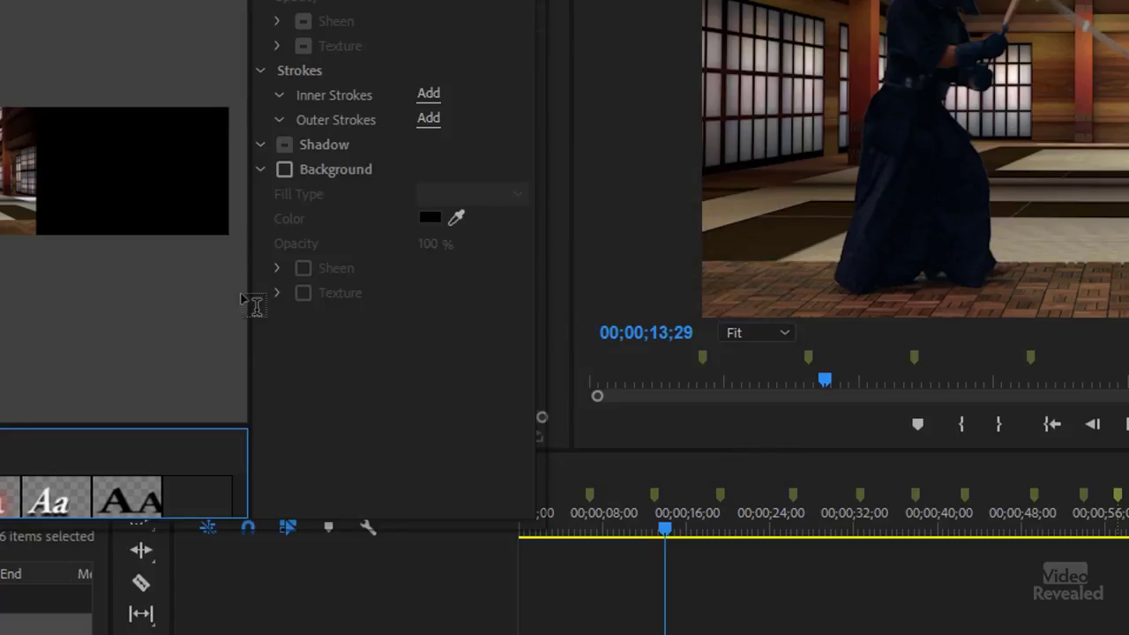
Enlarge the title designer, hide background video, and draw a long 703 × 32 white rectangle
left_click_drag(524, 521, 1103, 630)
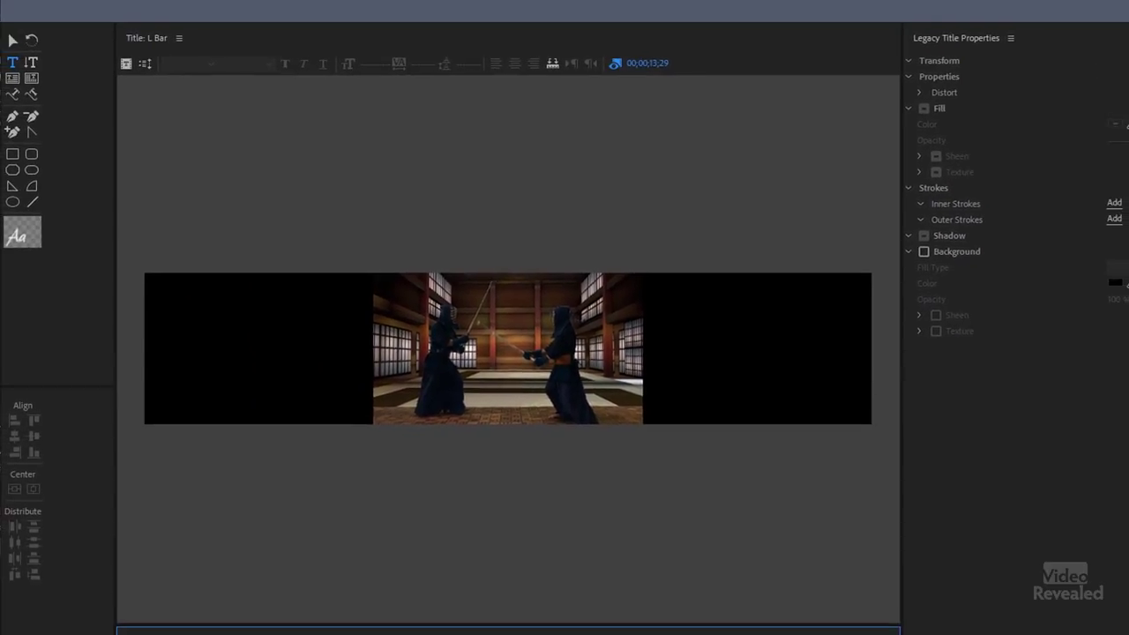
left_click(614, 63)
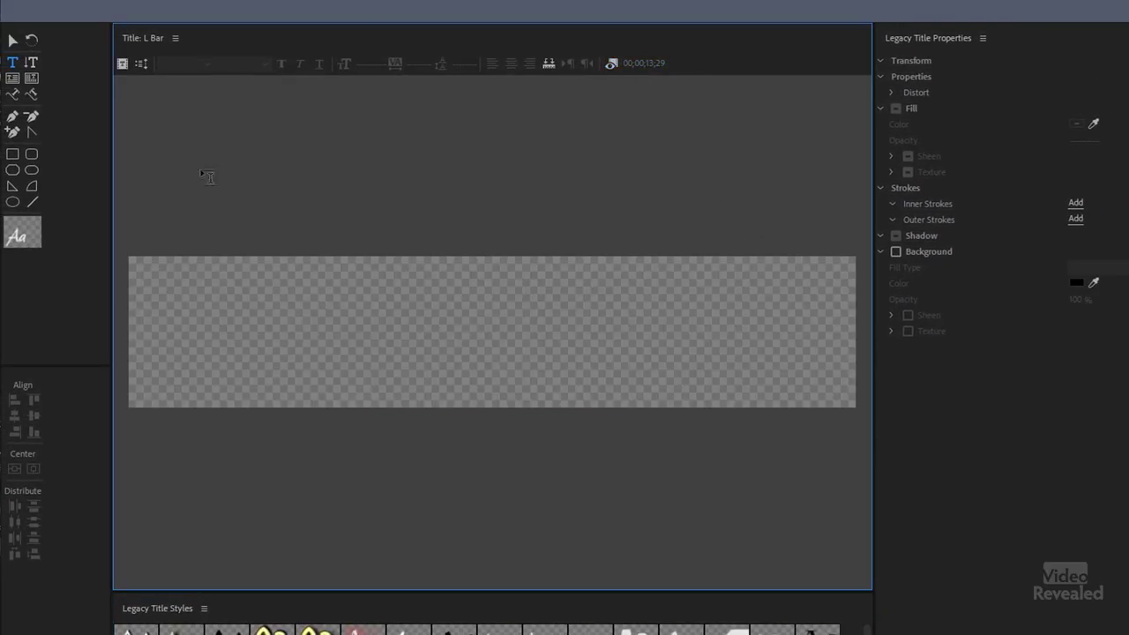
left_click(13, 154)
mouse_move(192, 281)
left_mouse_down()
mouse_move(628, 328)
mouse_move(736, 317)
mouse_move(722, 304)
left_mouse_up()
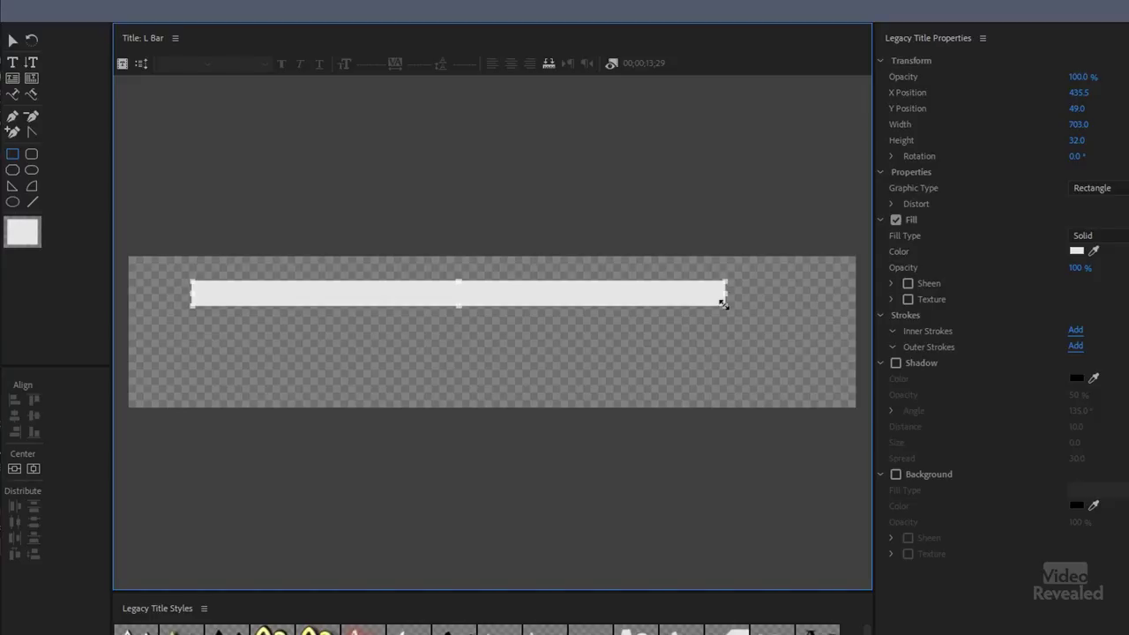
Fill the bar with green
left_click(1076, 251)
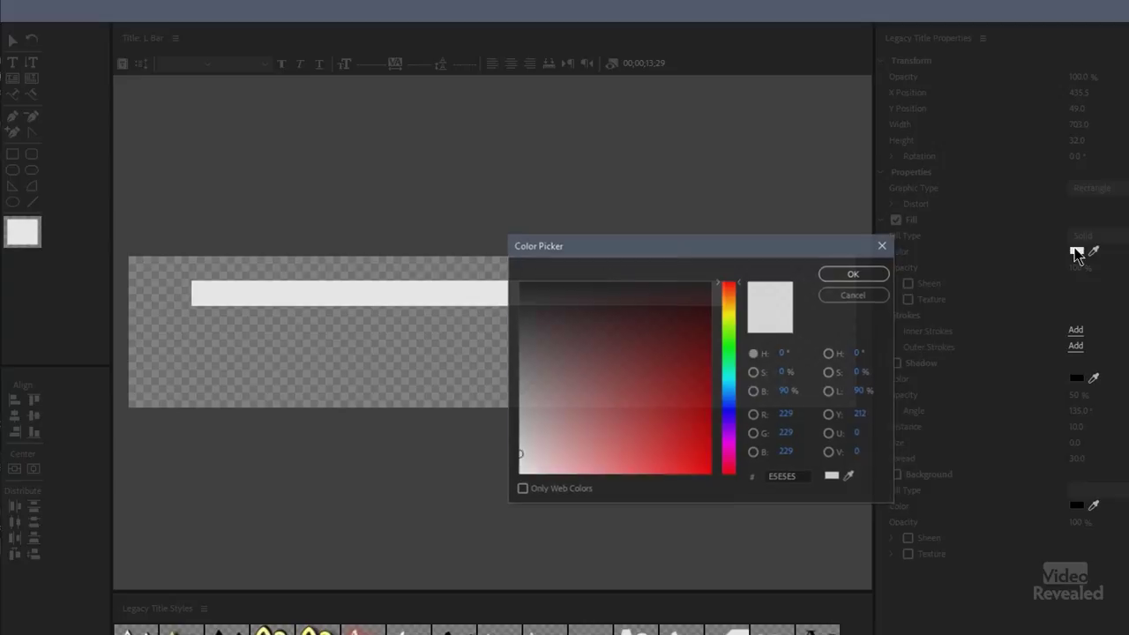
left_click(728, 345)
left_click(685, 379)
left_click(854, 274)
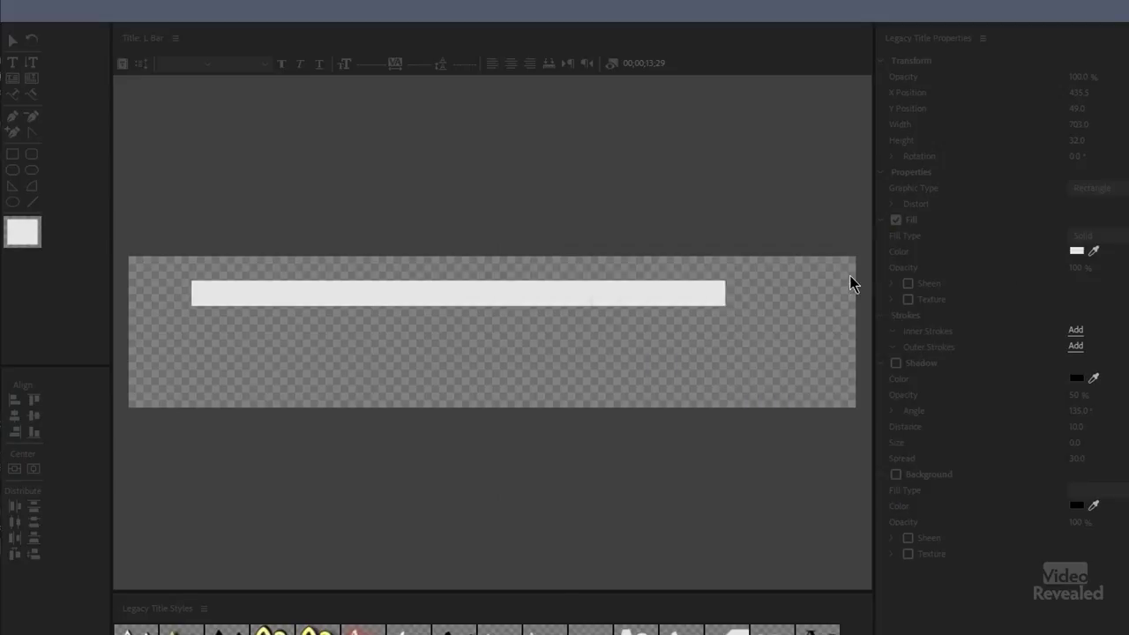
Add an outer stroke of size 5 around the bar
left_click(1076, 347)
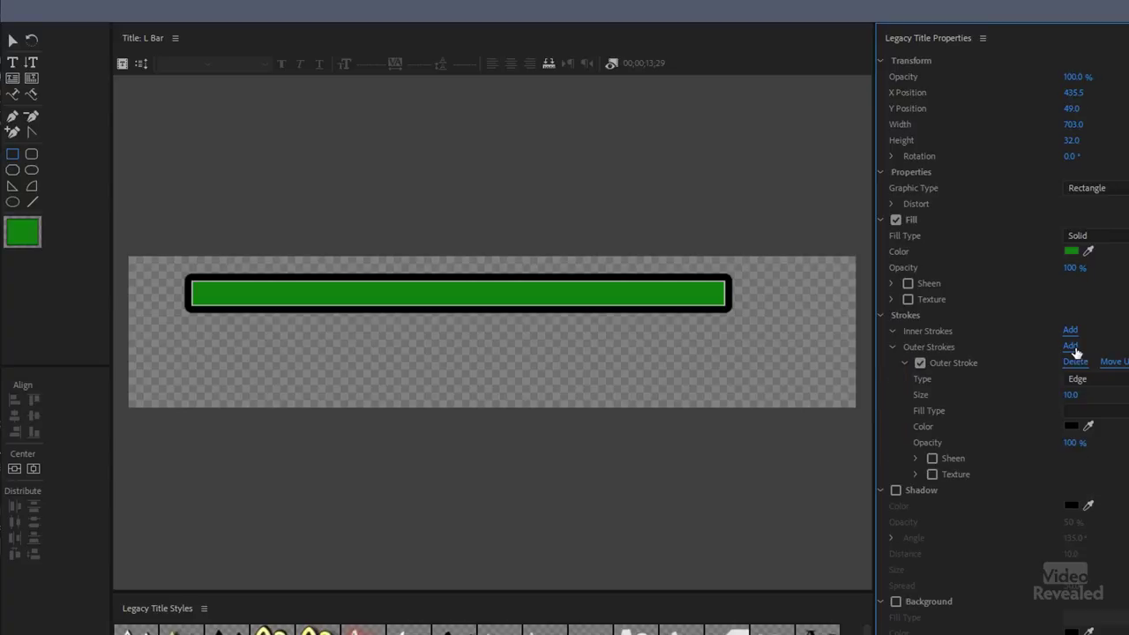
left_click(1073, 395)
type("5")
key("Return")
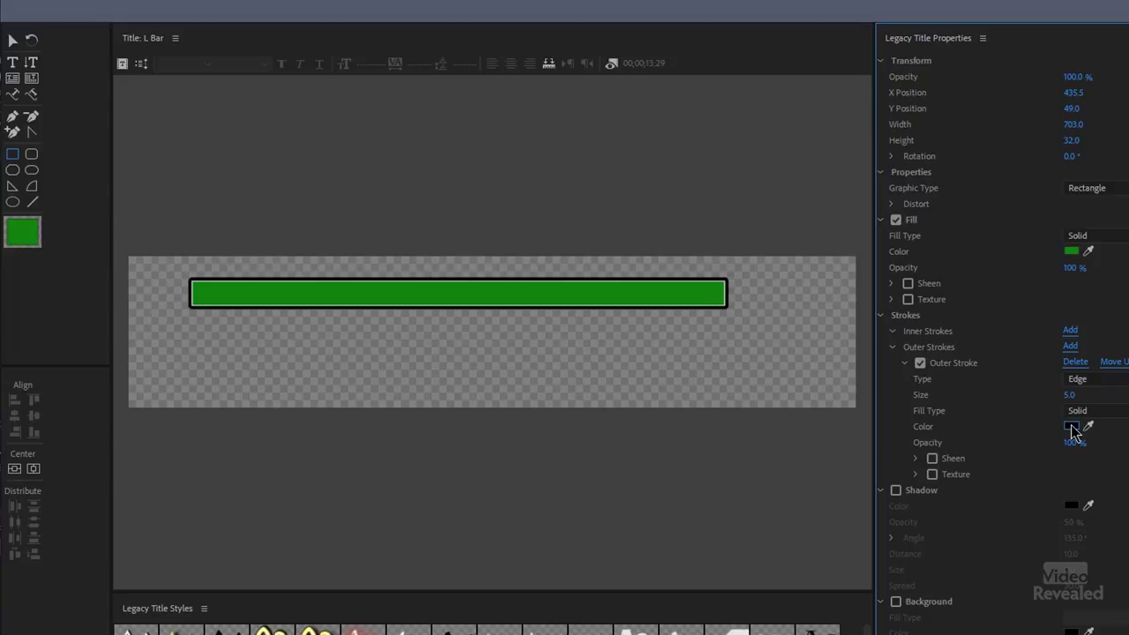
Make the outline bright yellow and reduce its size to 3
left_click(1071, 427)
left_click(727, 313)
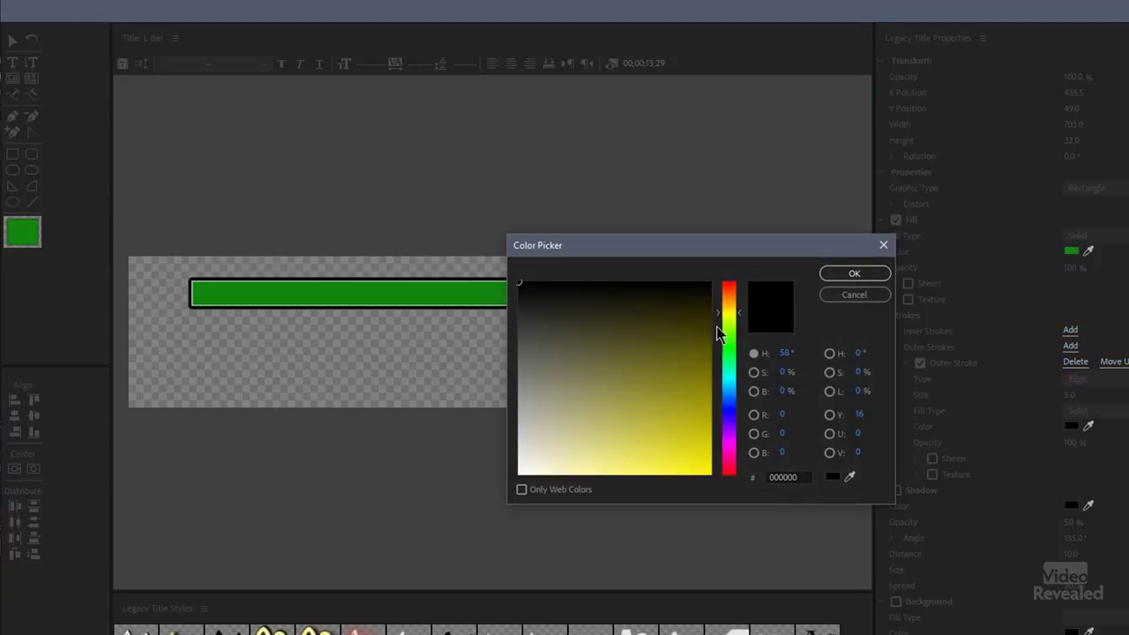
left_click(700, 353)
left_click_drag(690, 406, 679, 457)
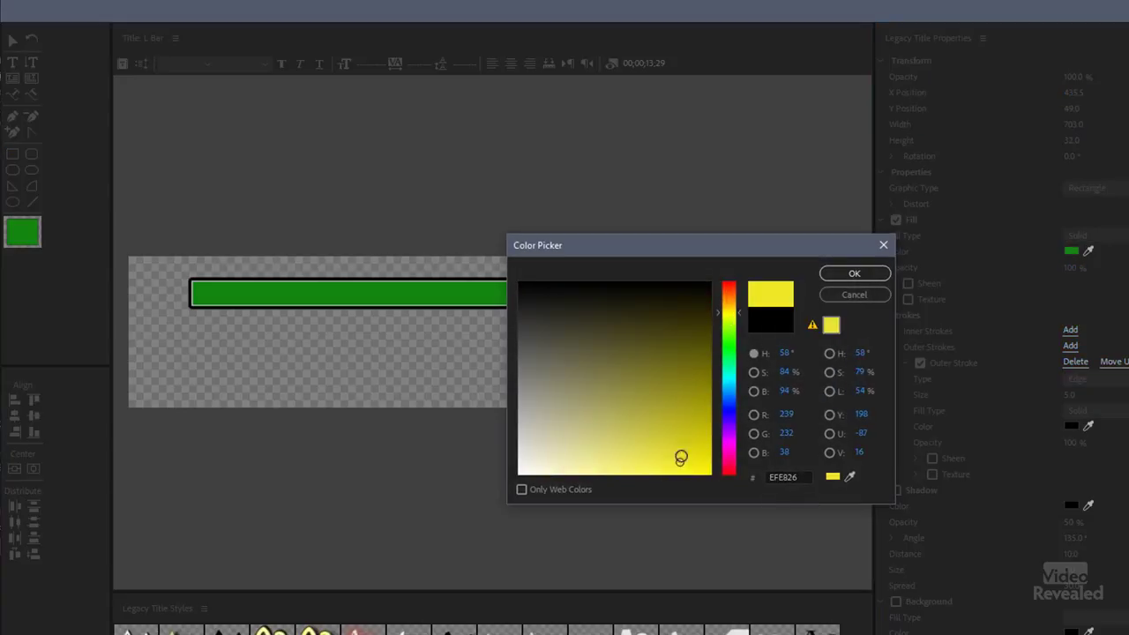
left_click(834, 277)
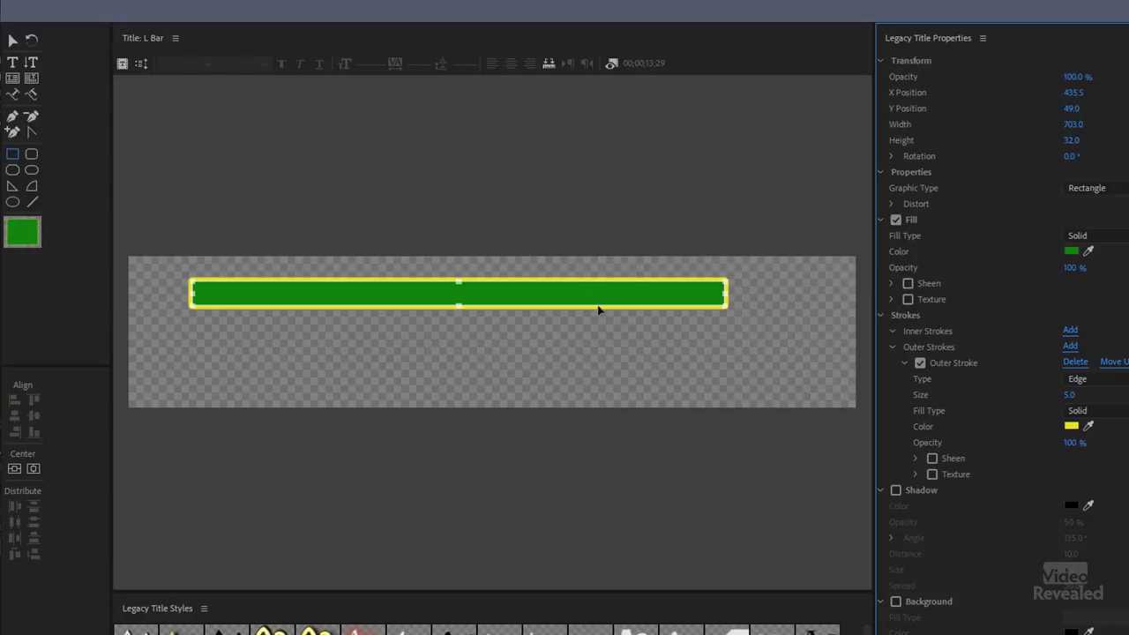
left_click(1071, 396)
type("3")
key("Return")
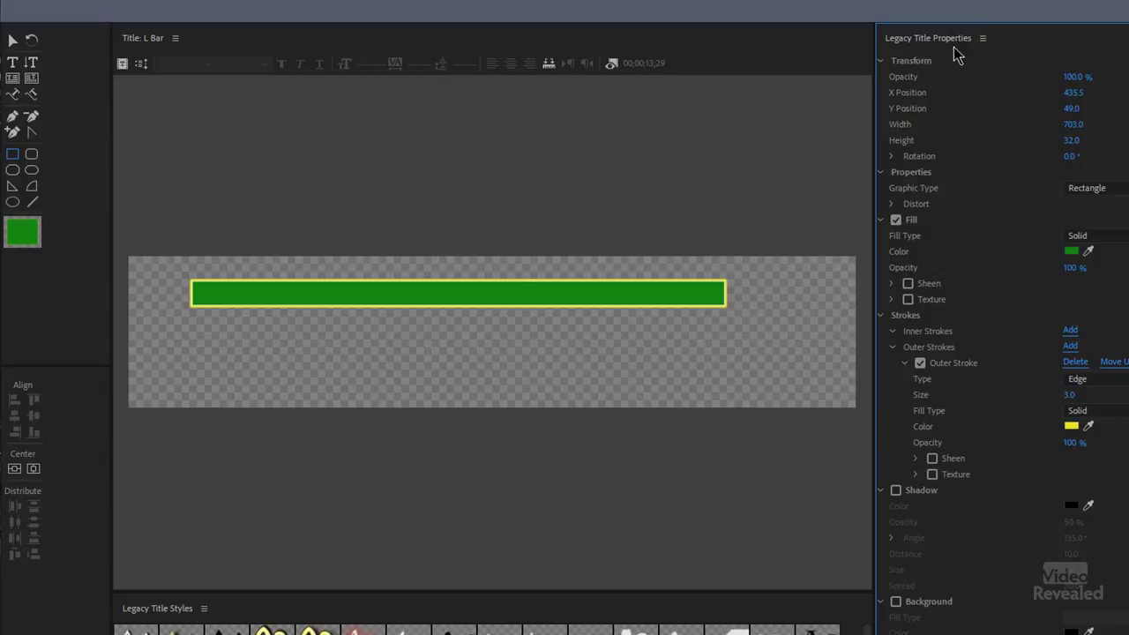
mouse_move(983, 8)
left_mouse_down()
mouse_move(989, 265)
mouse_move(995, 0)
left_mouse_up()
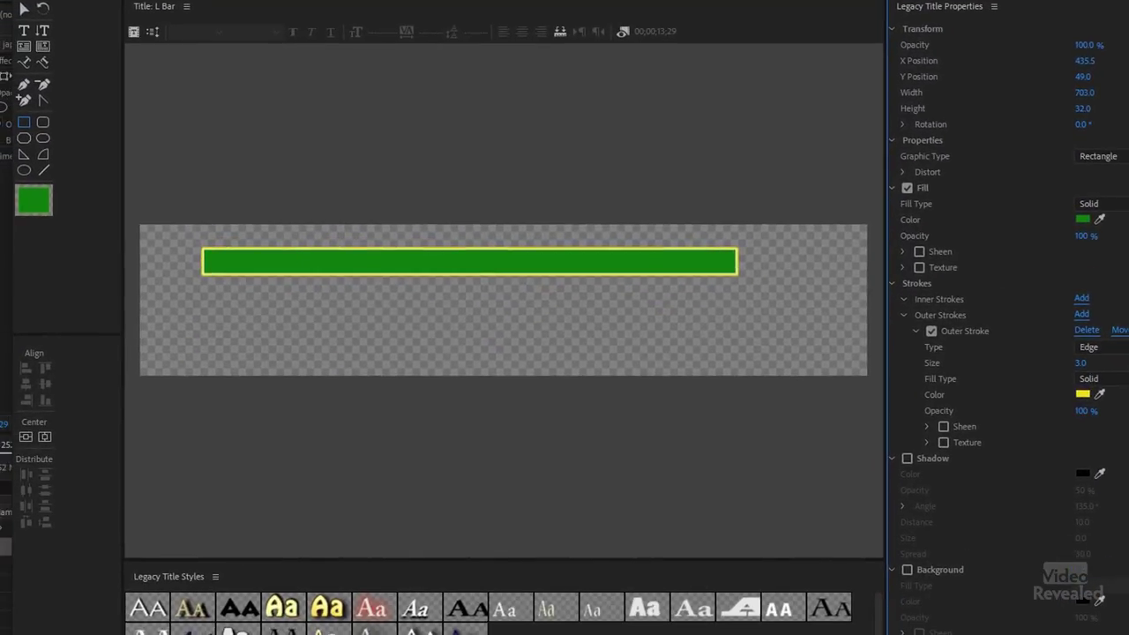
Draw a closed four-point bar shape with the Pen tool, insetting the lower-left point for a slant
left_click(25, 87)
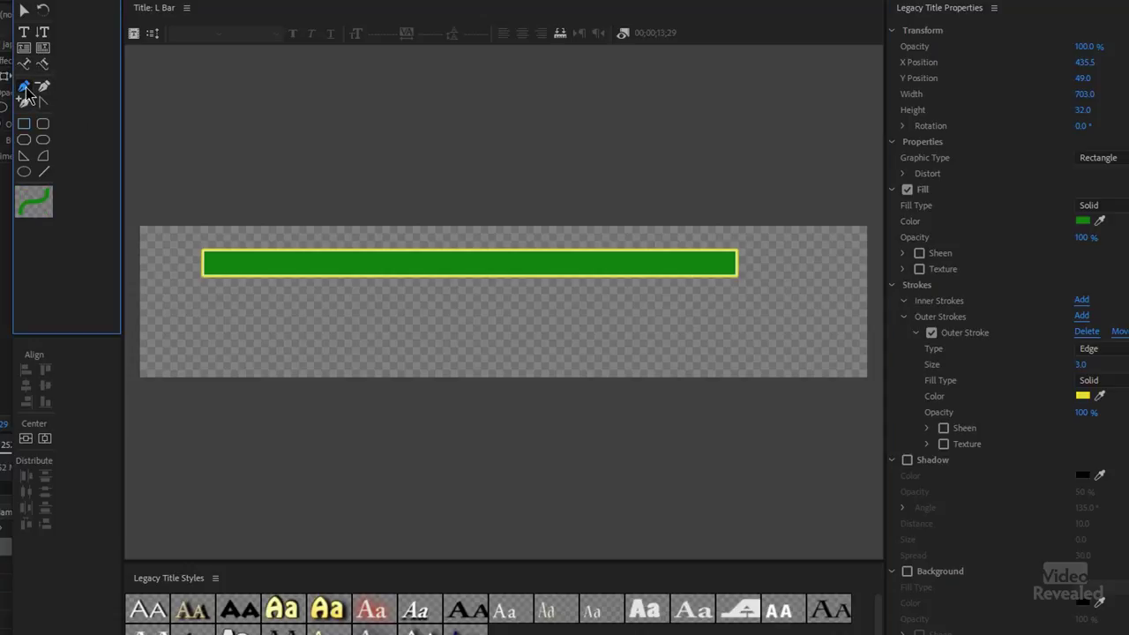
left_click(203, 299)
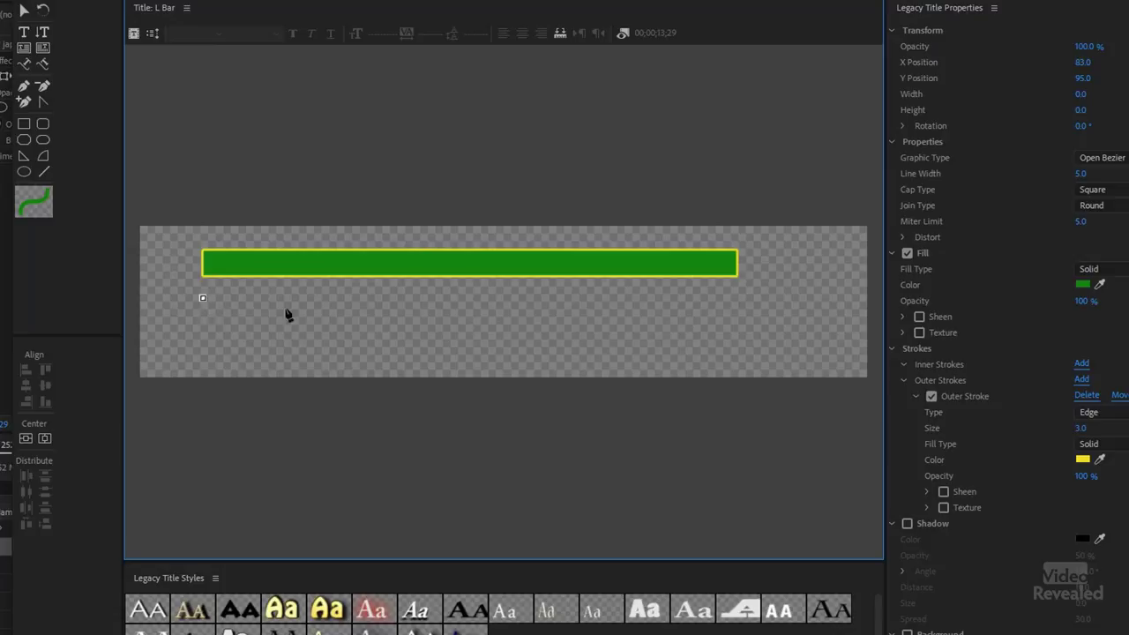
left_click(737, 298)
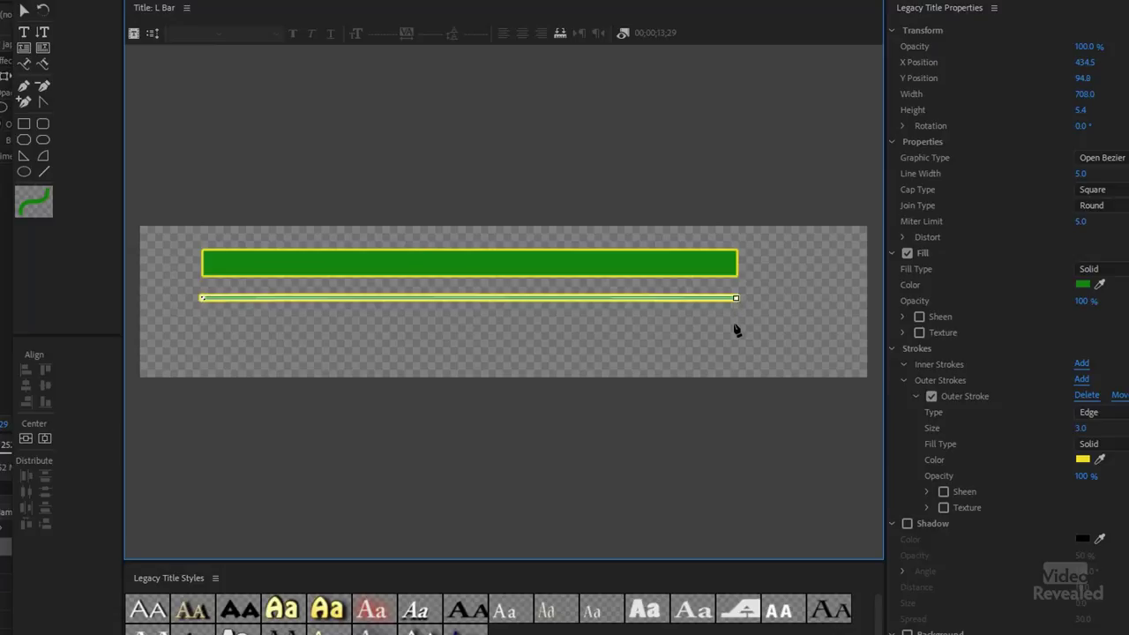
left_click(737, 328)
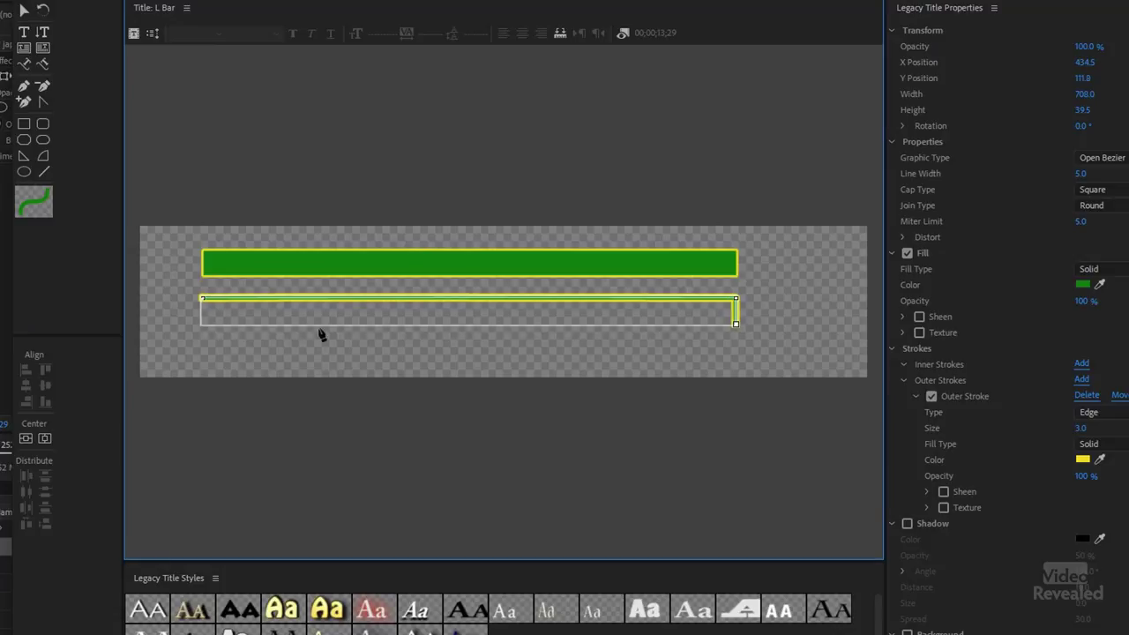
left_click(233, 325)
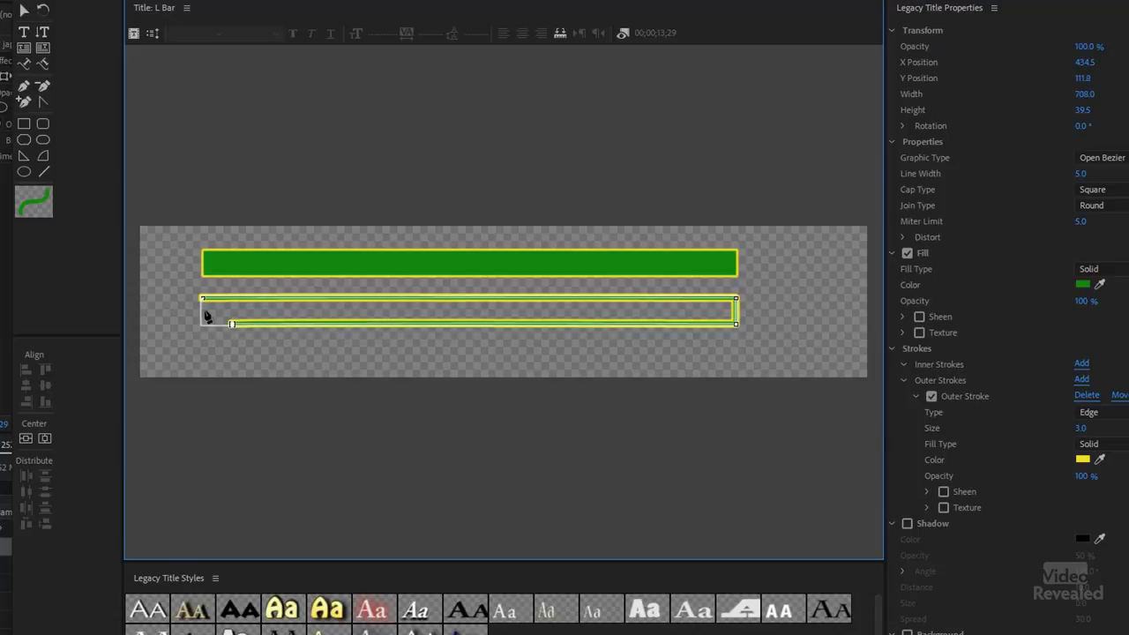
left_click(203, 300)
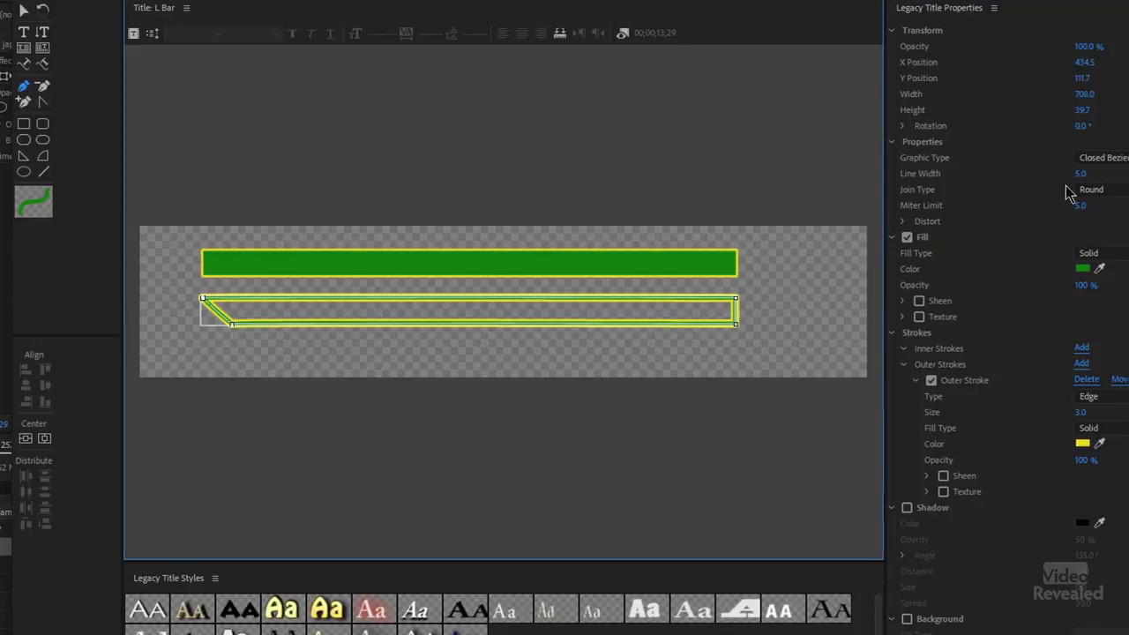
Set the new shape to Filled Bezier, delete the original rectangle, and close the title editor
left_click(1107, 157)
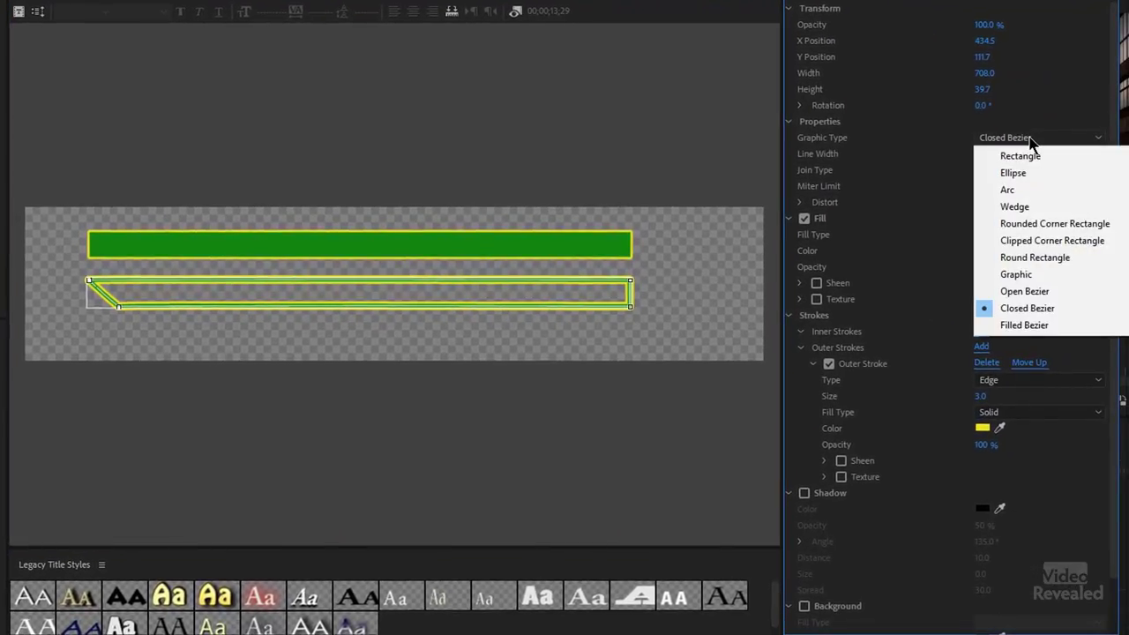
left_click(1027, 325)
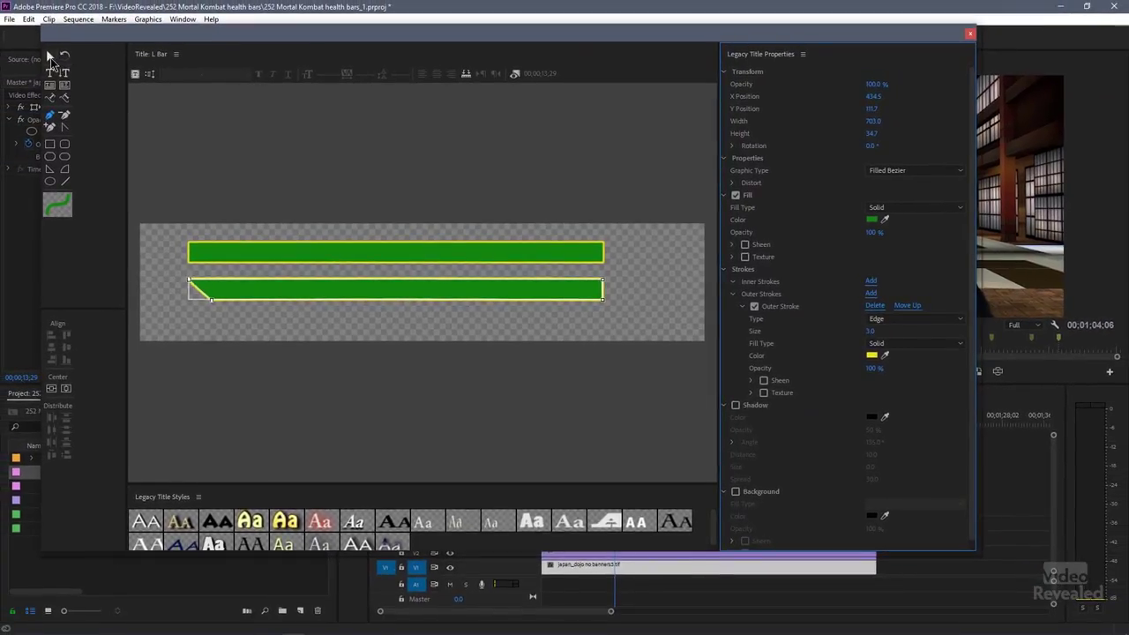
key("v")
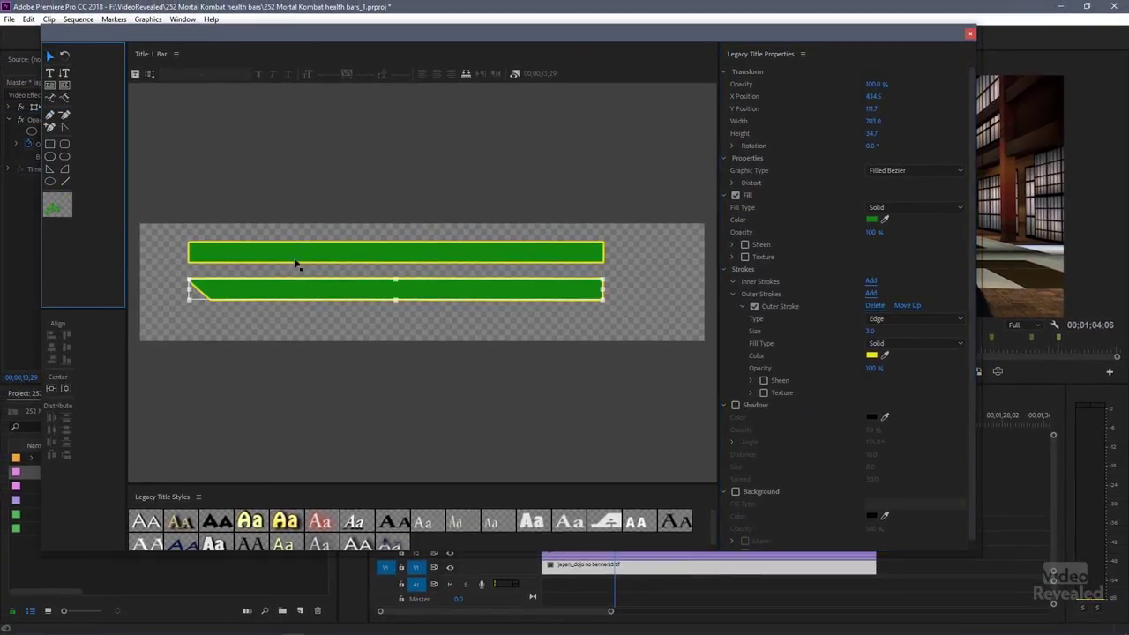
left_click(310, 259)
key("Delete")
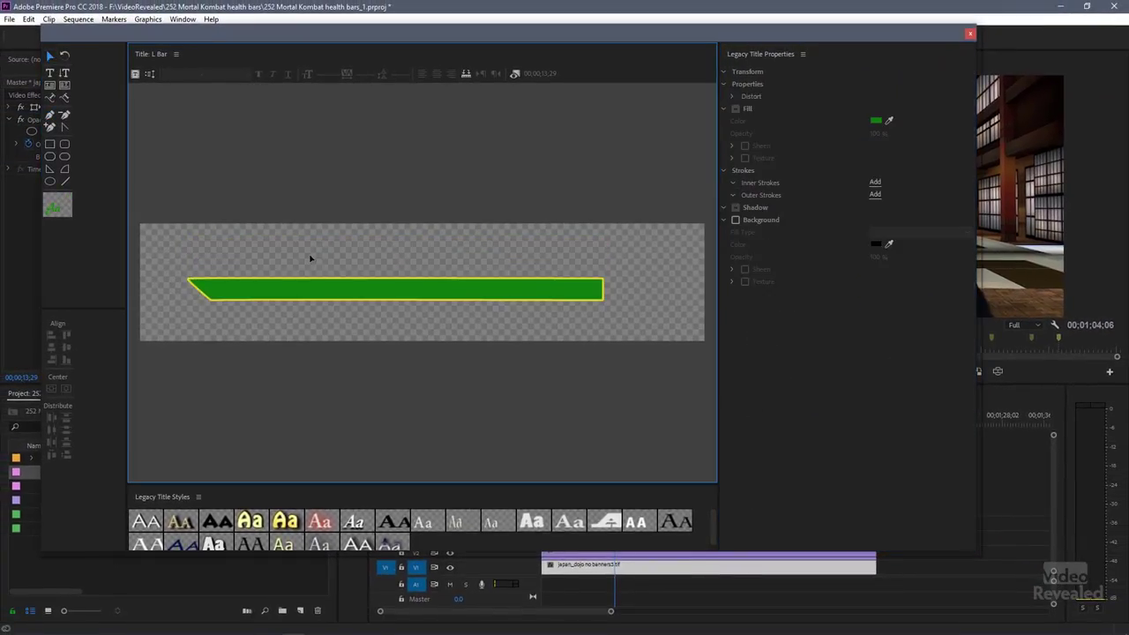
left_click(972, 35)
Place L Bar on track V4 at the sequence start and scrub to show it
left_click(46, 478)
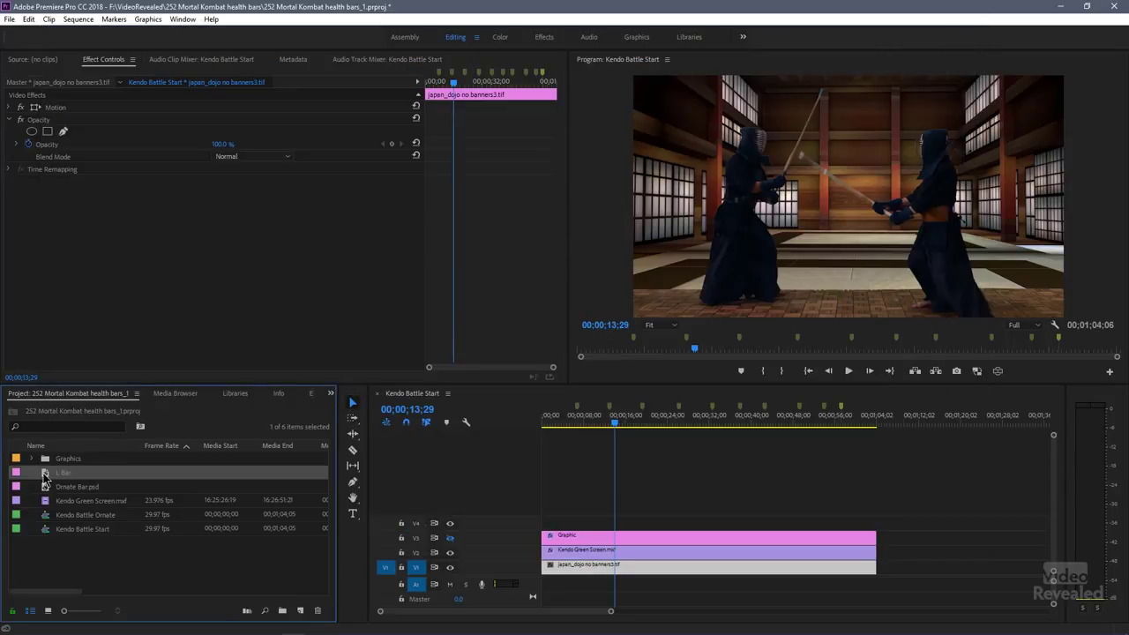
left_click_drag(226, 474, 551, 523)
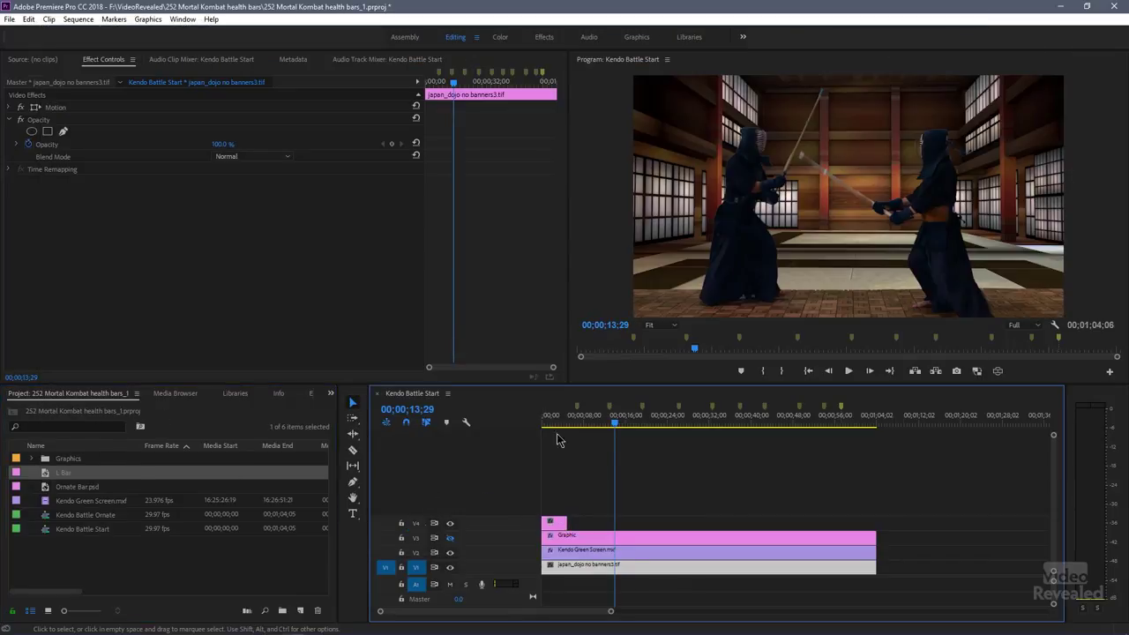
left_click(555, 423)
left_click_drag(555, 423, 549, 423)
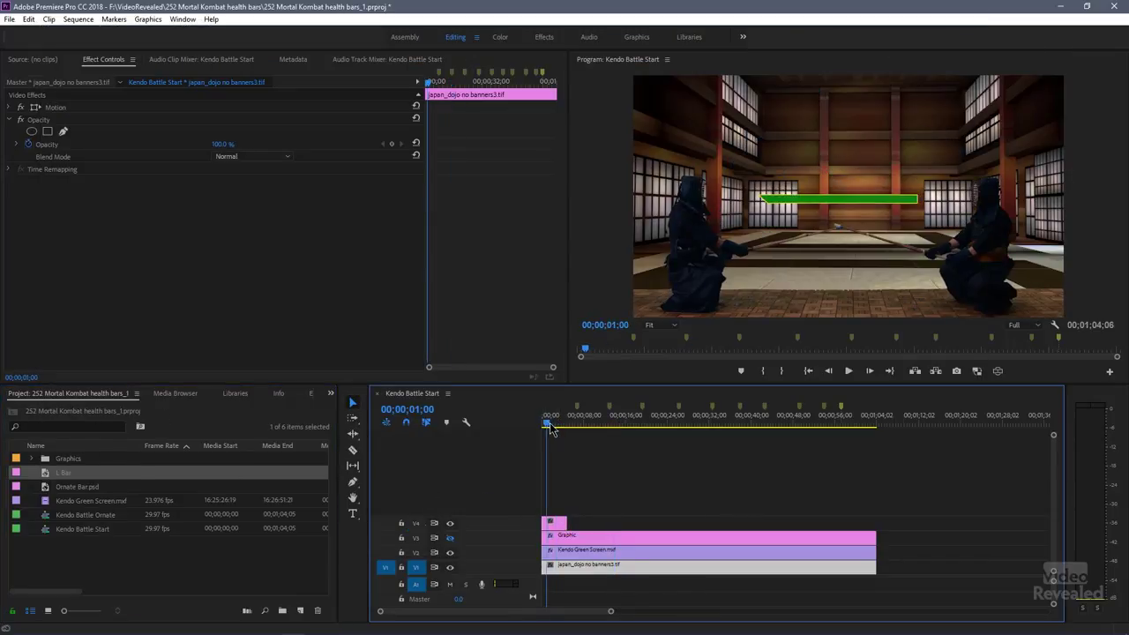
Move the green bar near the top of the frame, shrink it, and uncheck Uniform Scale
left_click(837, 197)
left_click(837, 198)
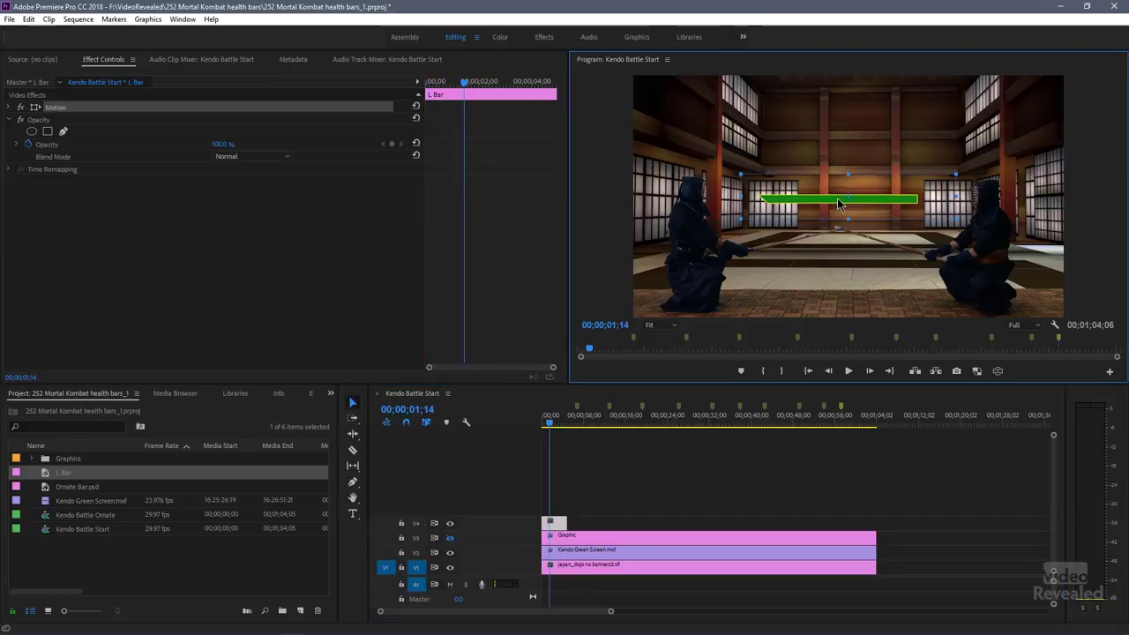
left_click_drag(837, 197, 714, 70)
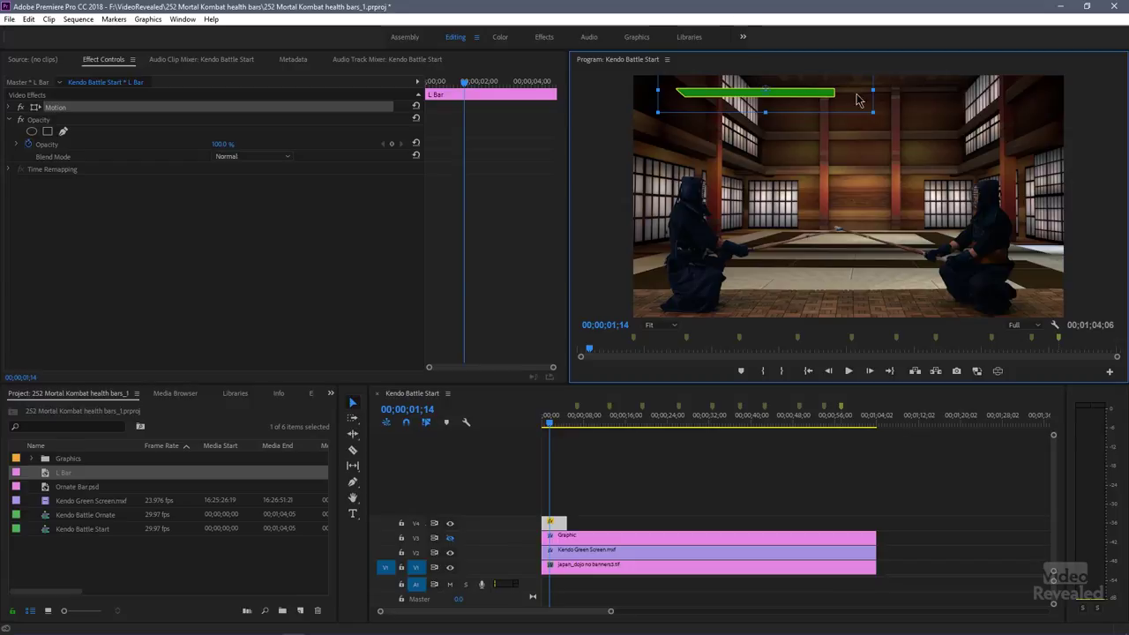
left_click_drag(872, 90, 849, 91)
left_click(11, 107)
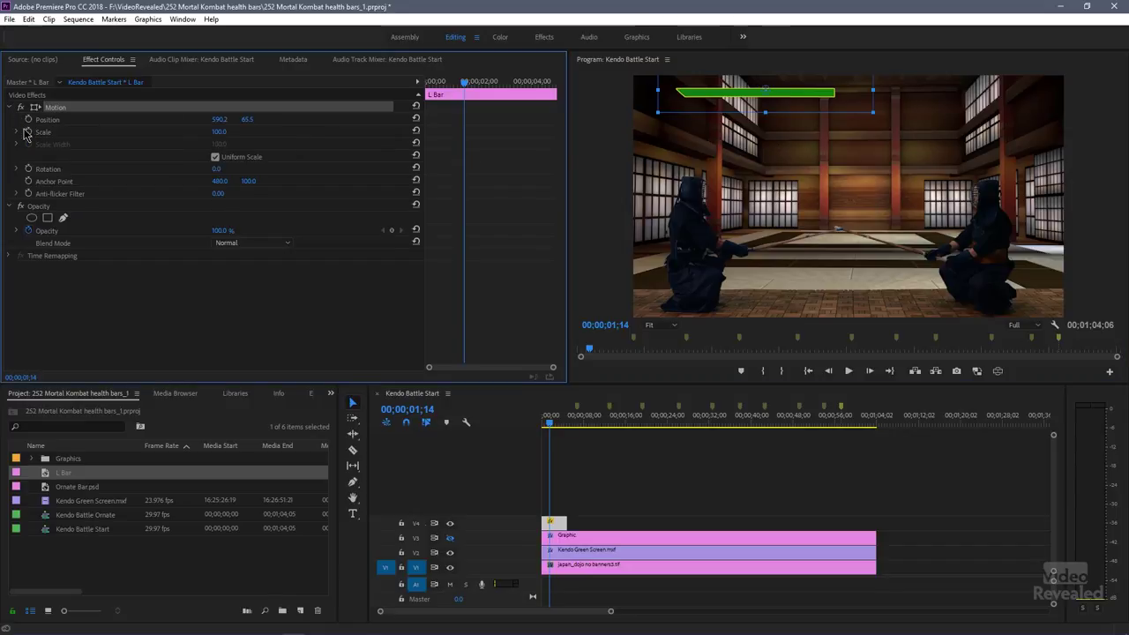
left_click(215, 158)
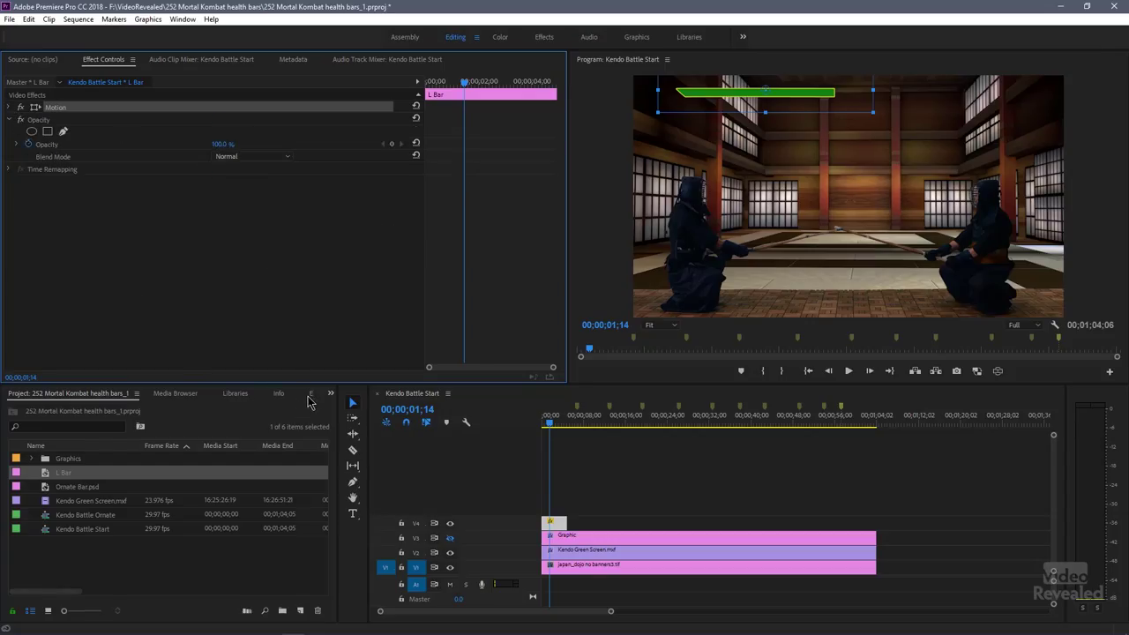
left_click(309, 396)
Apply the Crop effect to L Bar and drag its Right value to shorten the bar
left_click(92, 408)
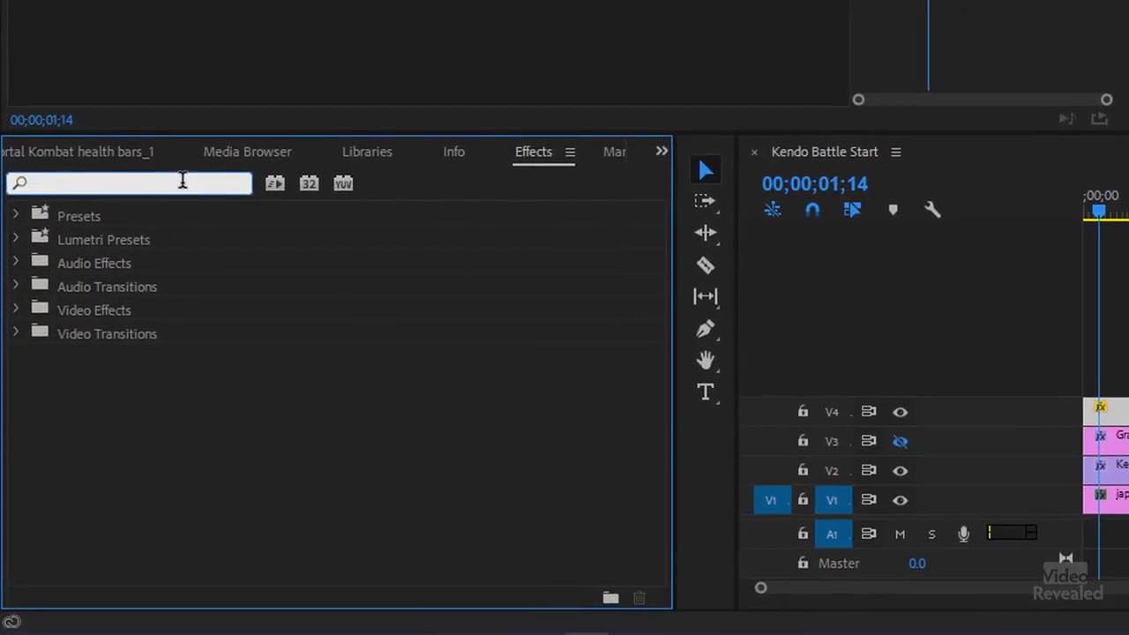
type("crop")
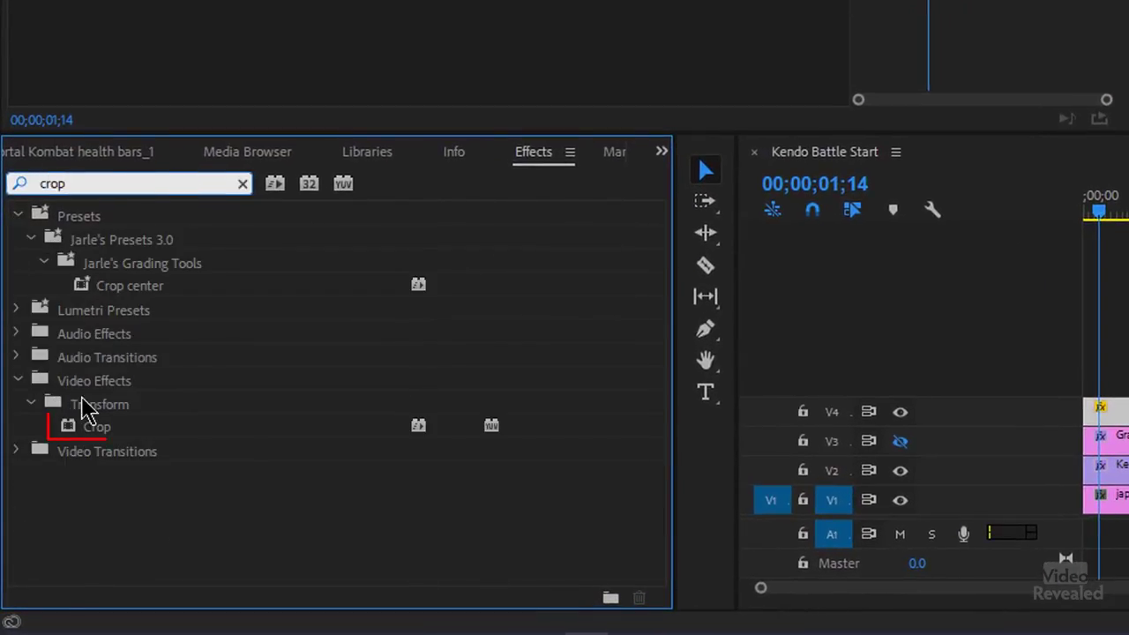
double_click(97, 427)
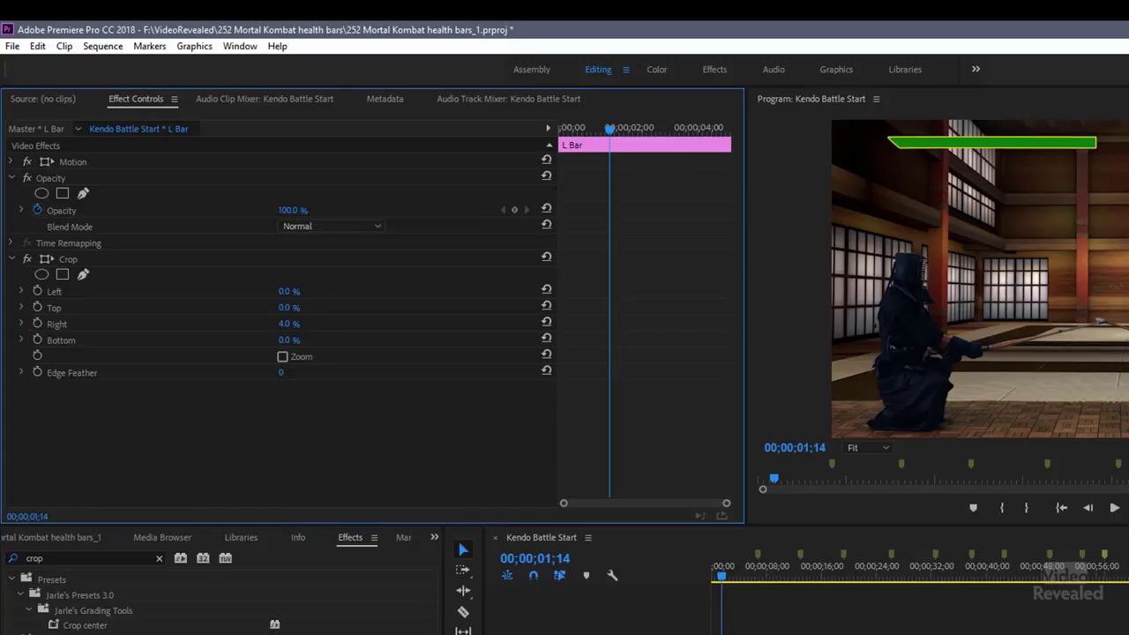
mouse_move(288, 324)
left_mouse_down()
mouse_move(356, 323)
mouse_move(302, 324)
mouse_move(320, 324)
left_mouse_up()
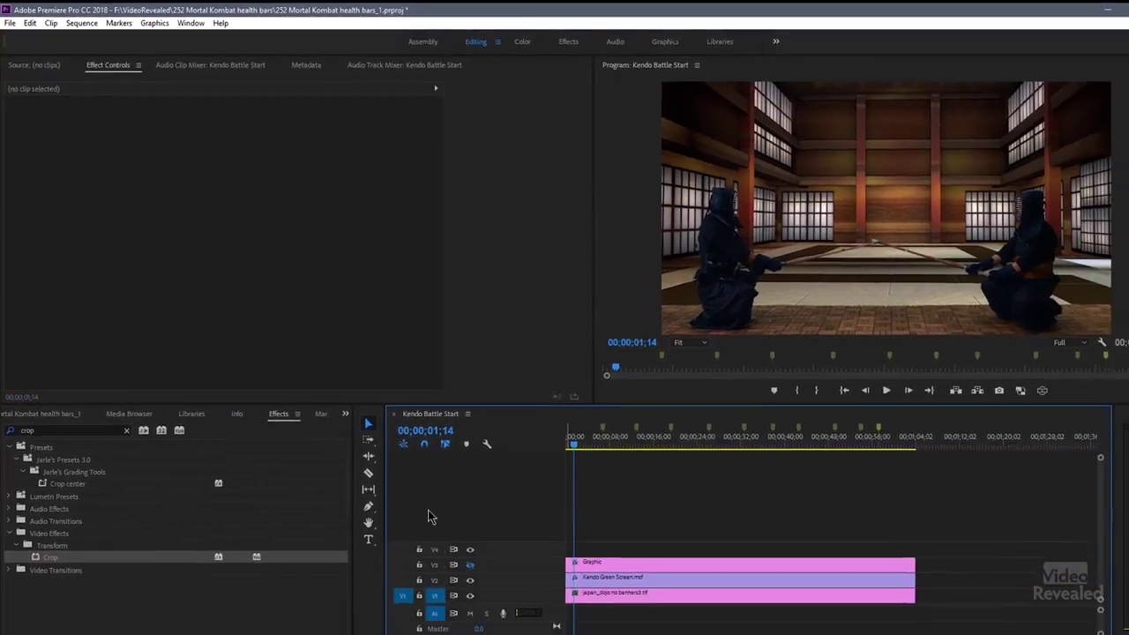
Delete L Bar from the project, then briefly show and re-hide the V3 health bars
left_click(39, 394)
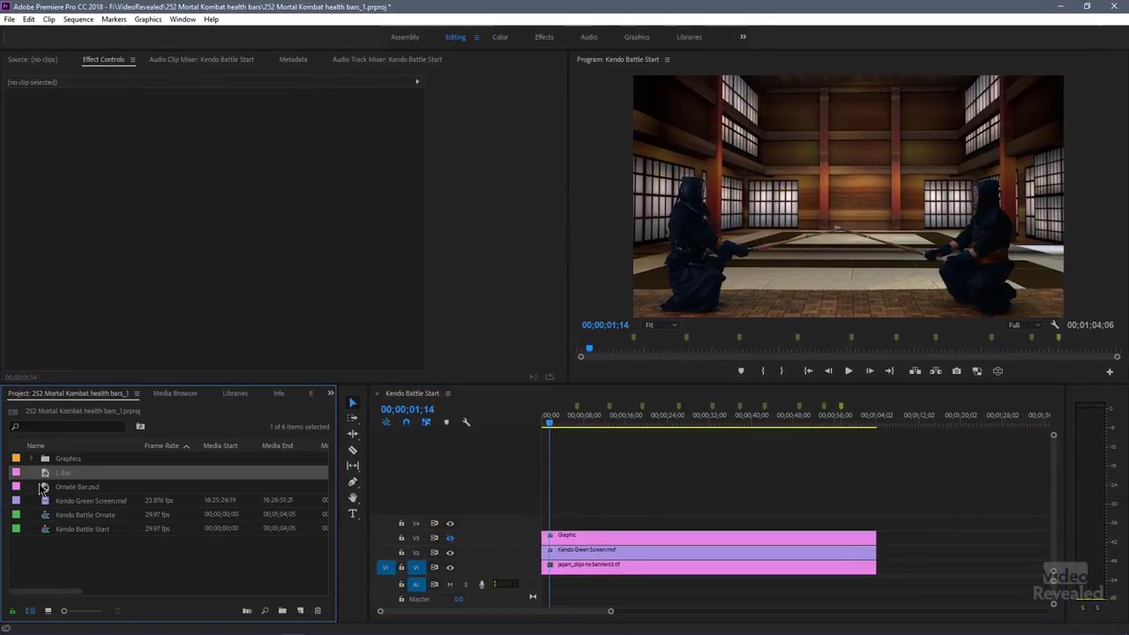
left_click(319, 610)
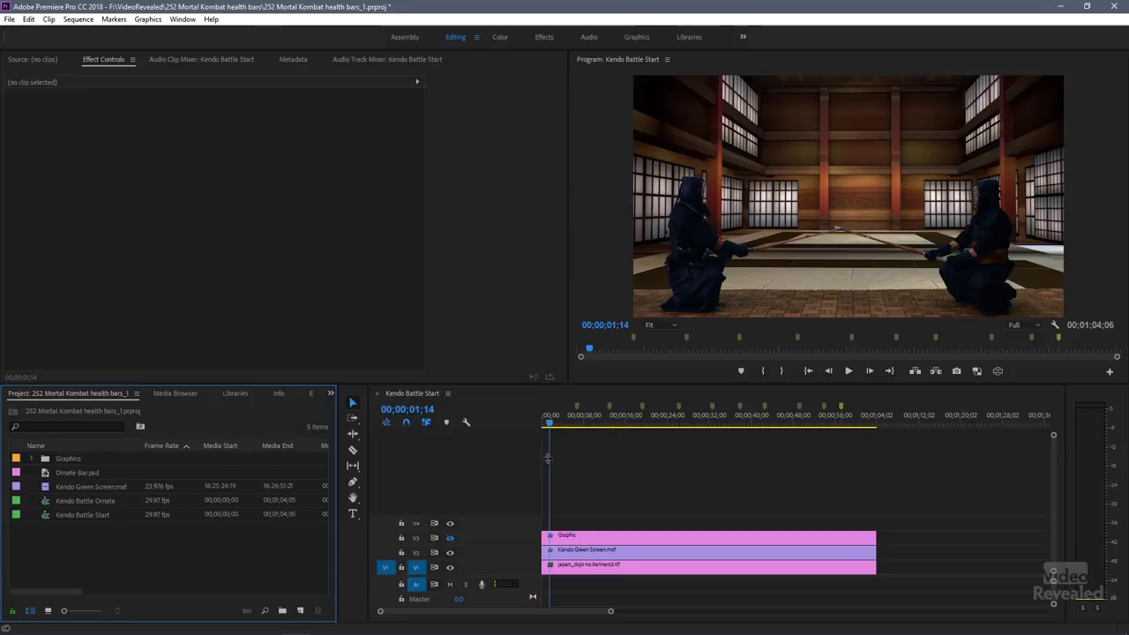
left_click(450, 537)
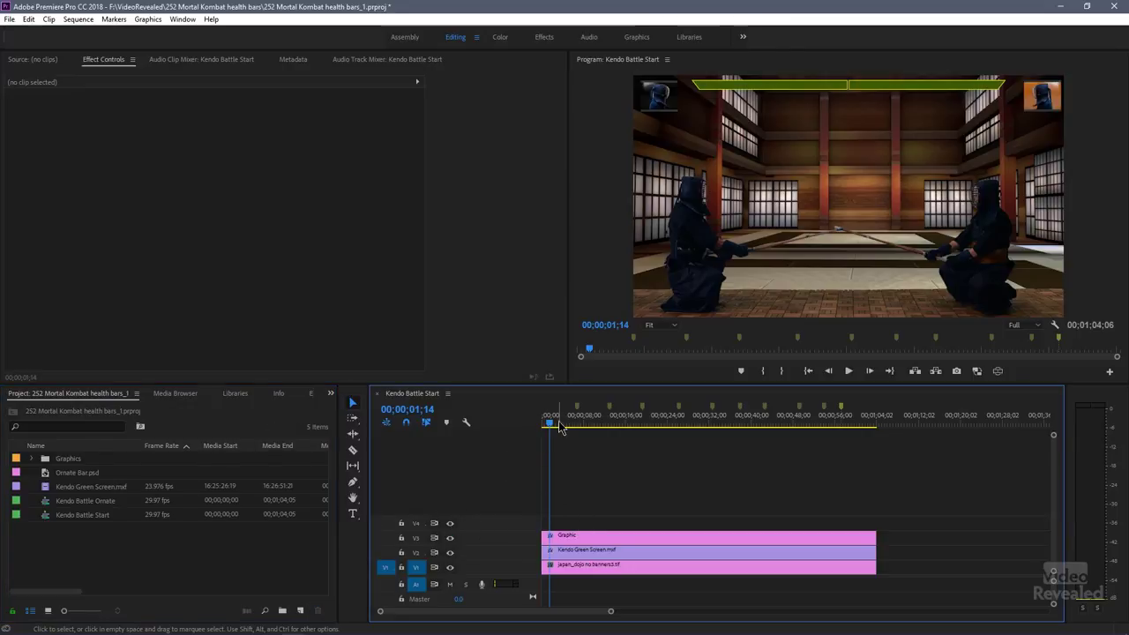
mouse_move(551, 422)
left_mouse_down()
mouse_move(683, 431)
mouse_move(533, 438)
left_mouse_up()
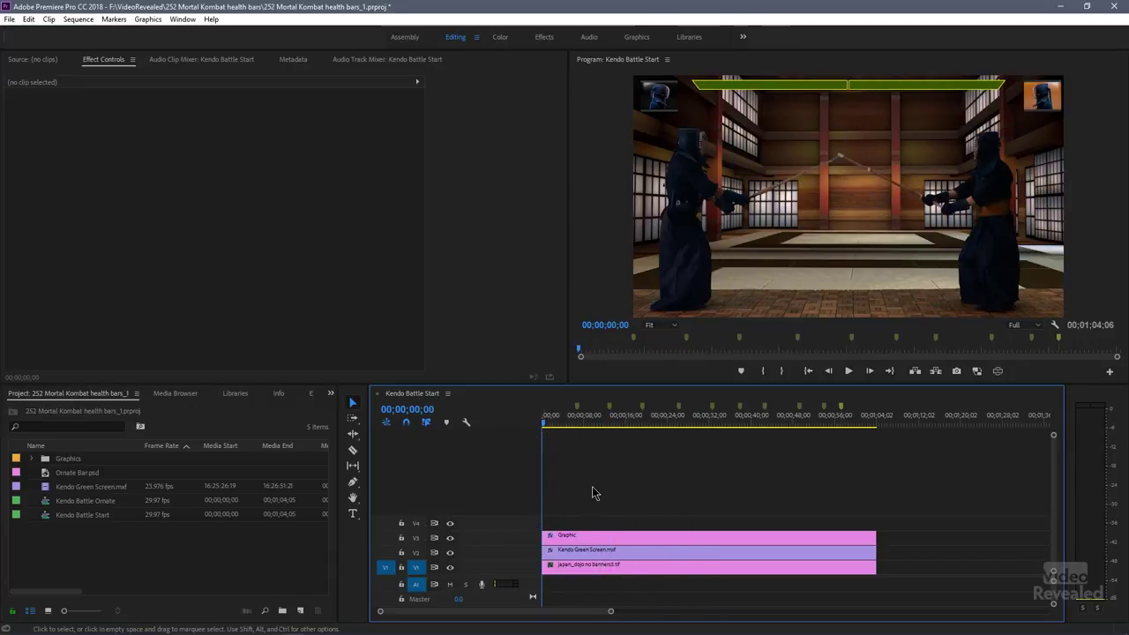
left_click(449, 538)
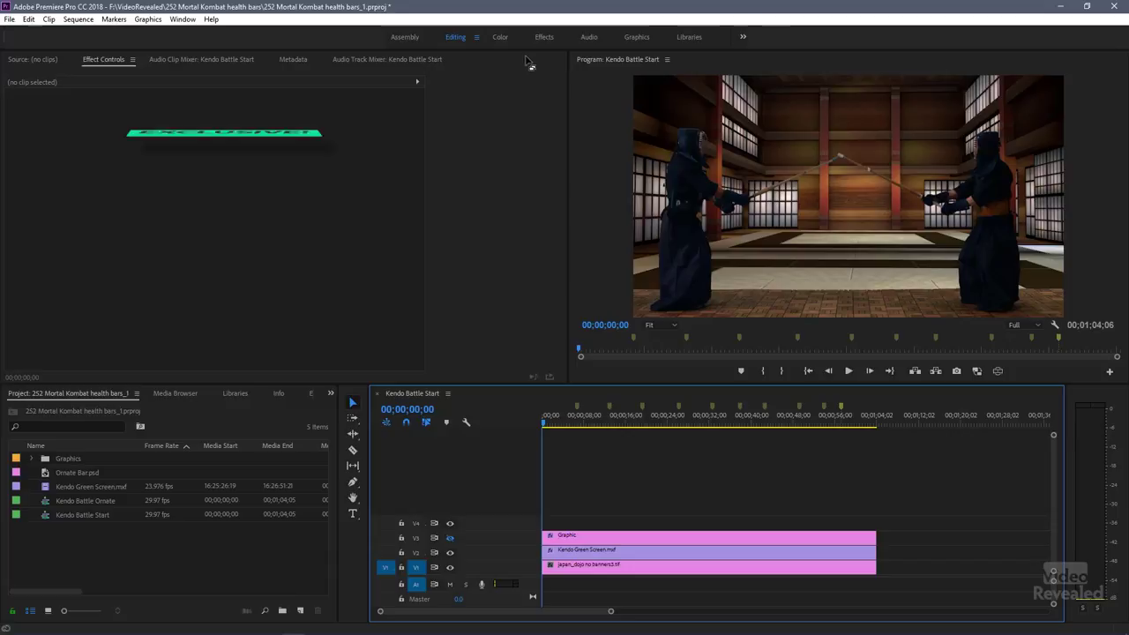
Switch to the Graphics workspace, open the Essential Graphics Edit tab, and reveal the New Layer types
left_click(643, 41)
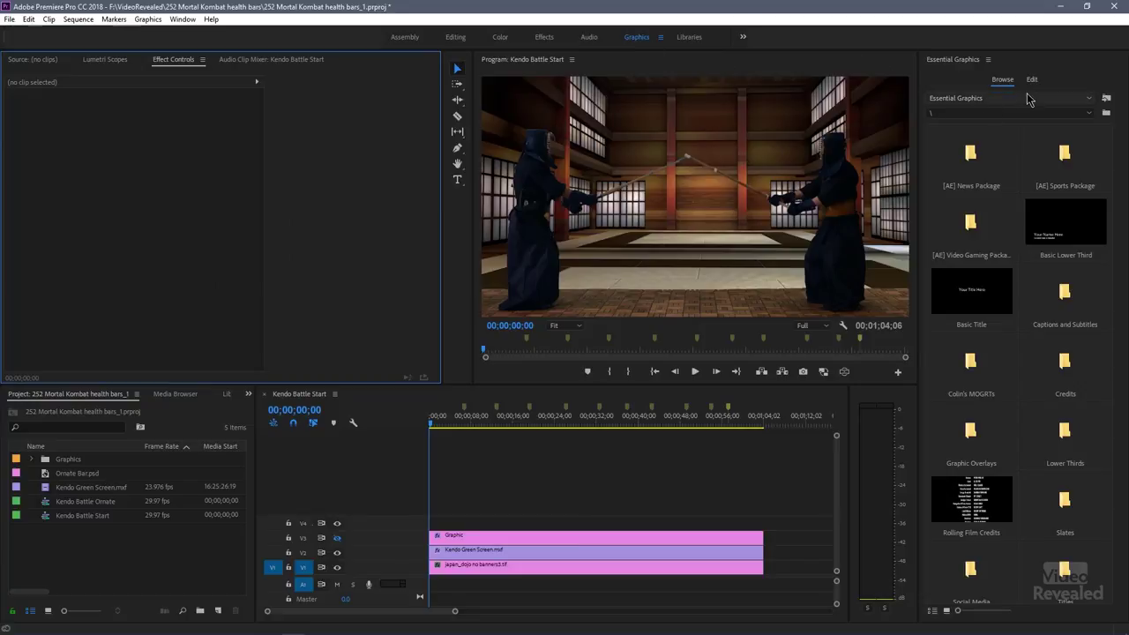
left_click(1033, 80)
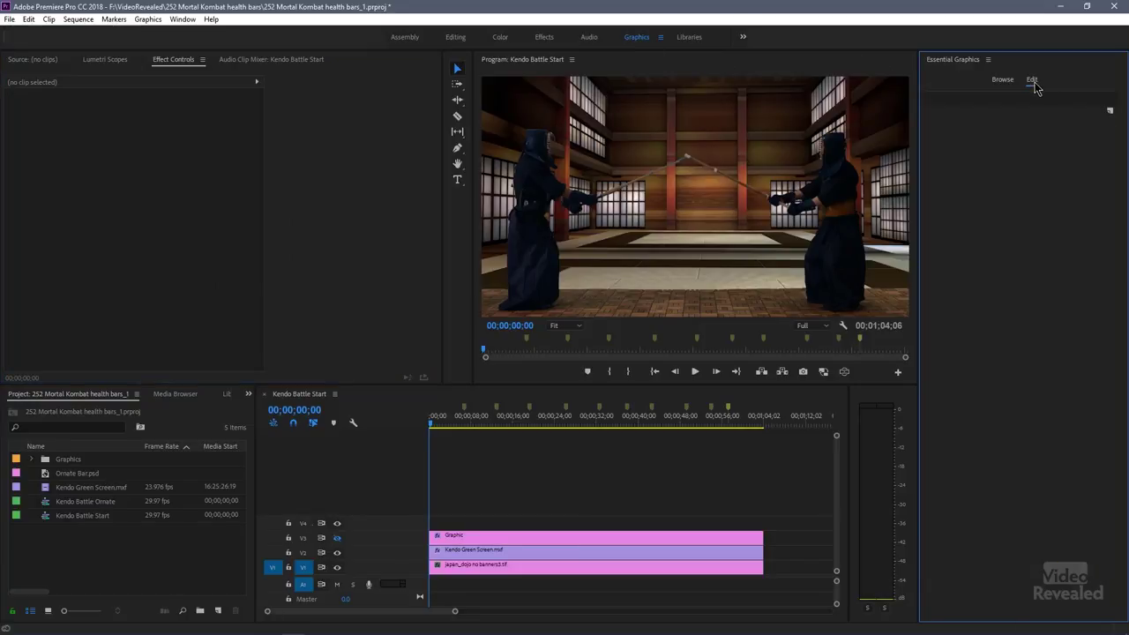
left_click(148, 20)
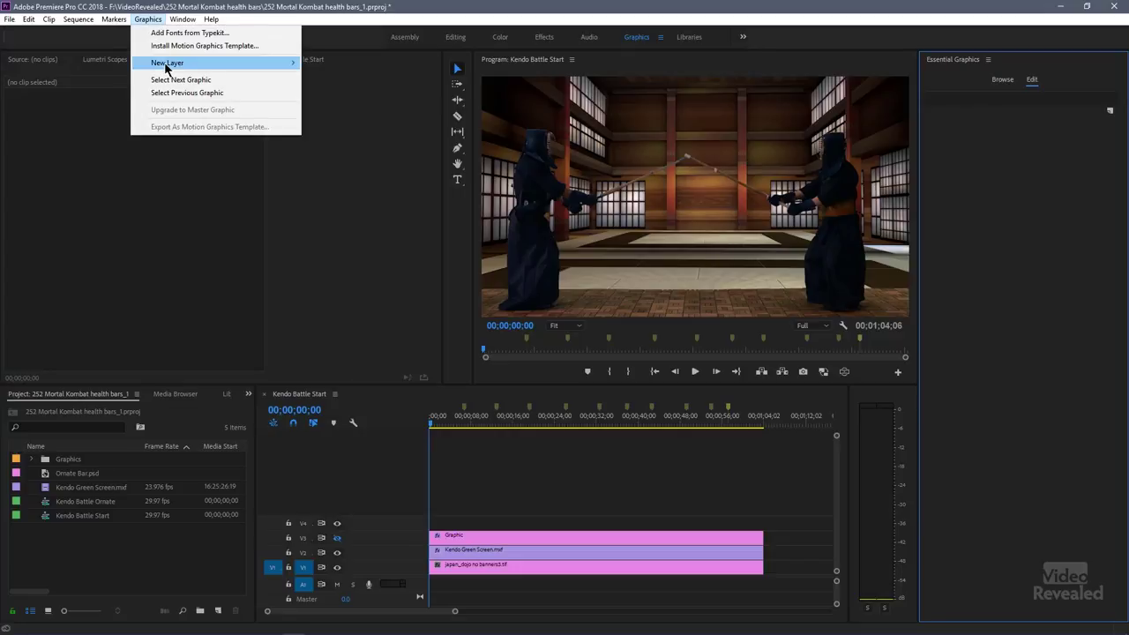
mouse_move(170, 65)
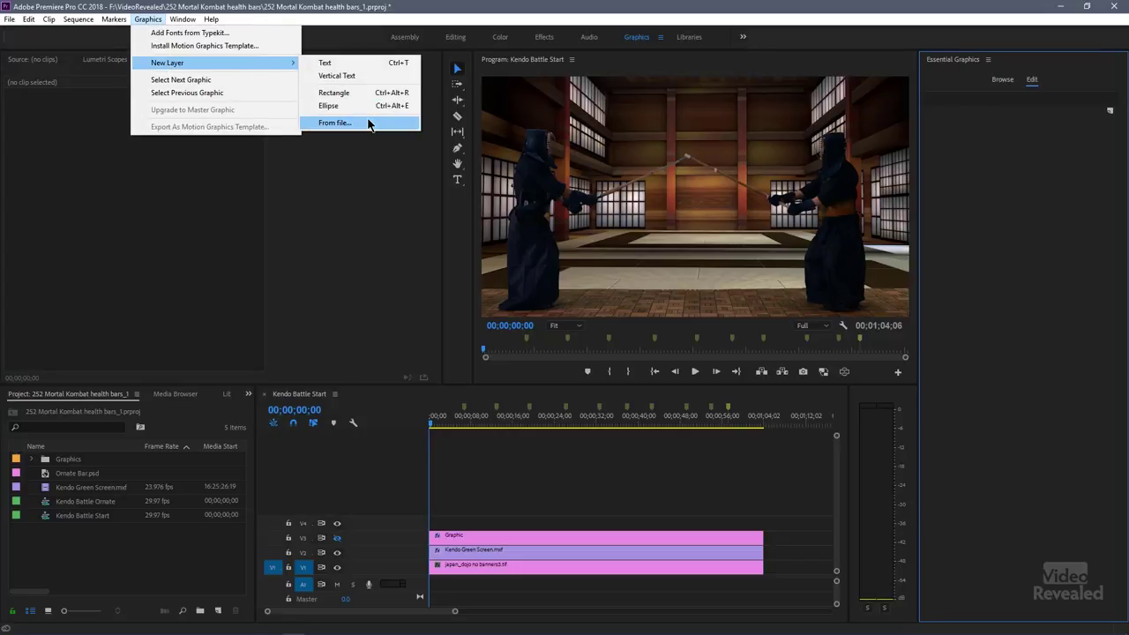
left_click(1011, 143)
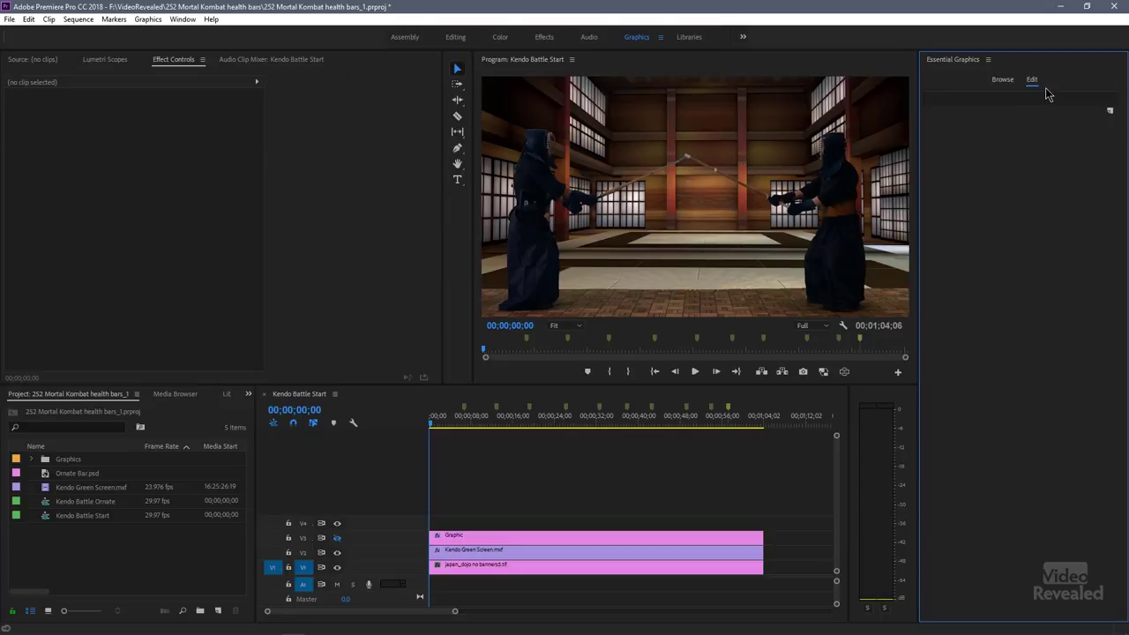
left_click(1110, 111)
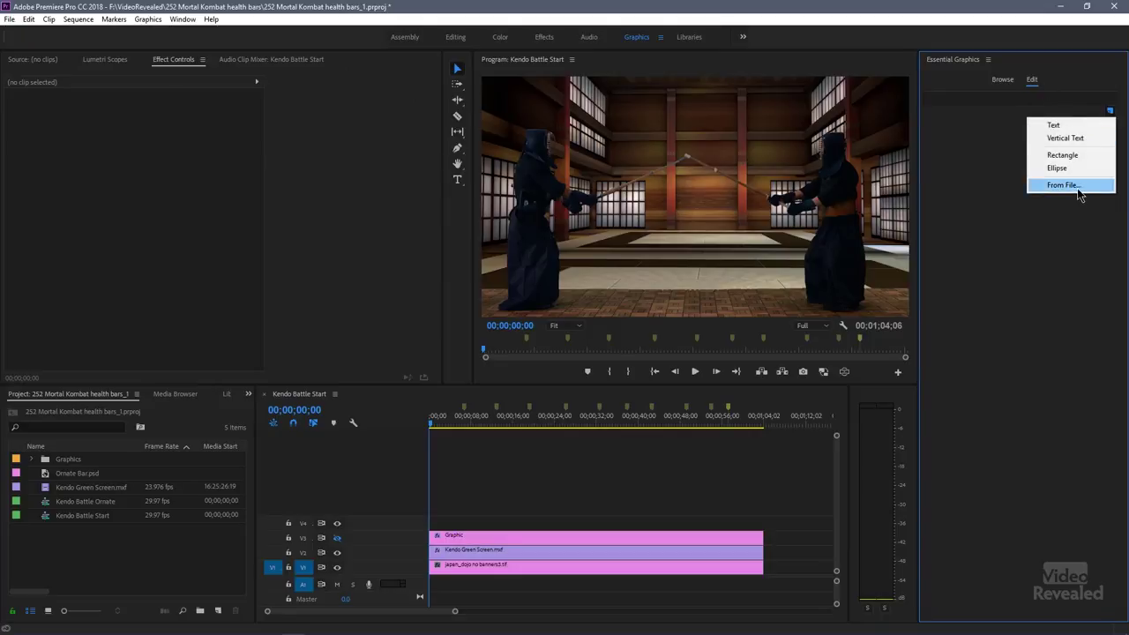
Import L Mask.psd as a graphic layer, scale it to 57 and place it top-left
left_click(1078, 185)
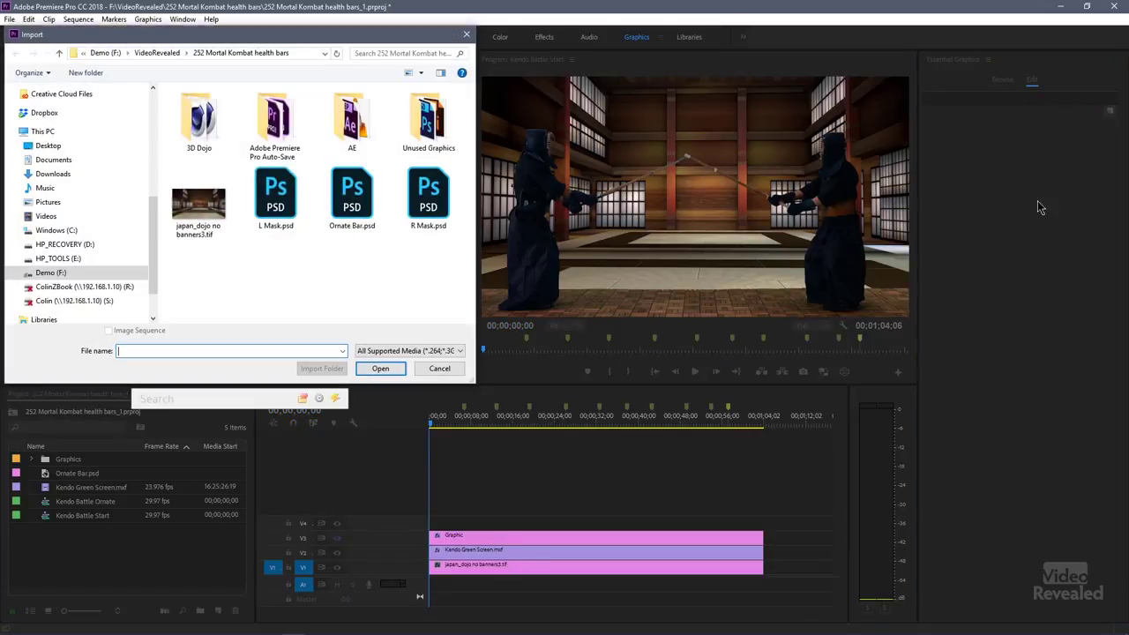
left_click(273, 203)
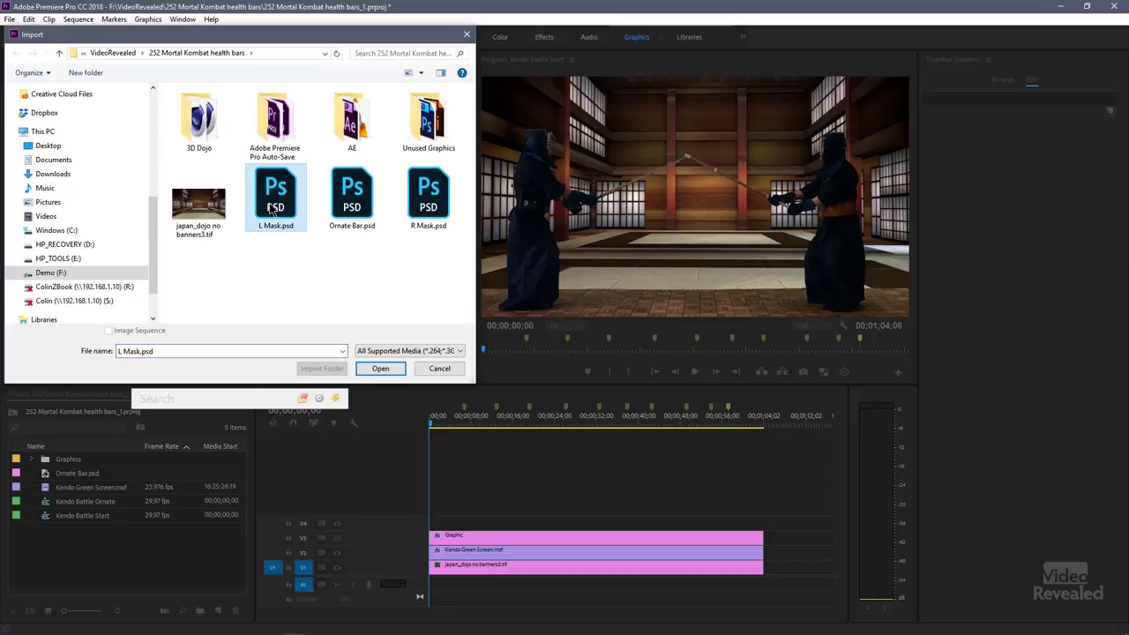
double_click(275, 203)
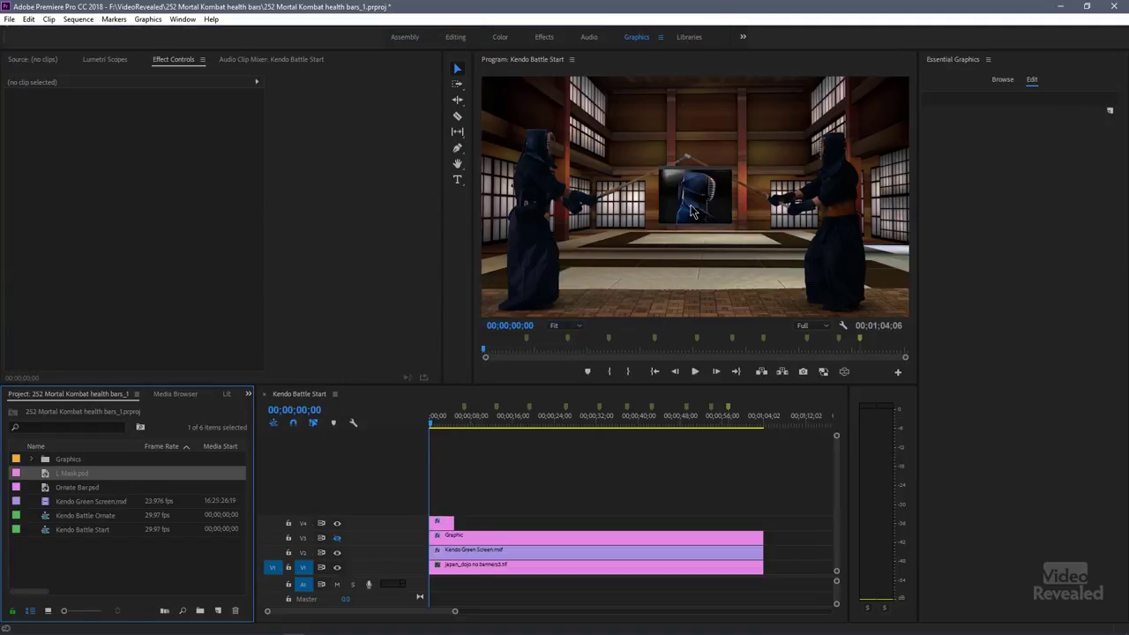
left_click(692, 212)
left_click_drag(664, 192, 546, 130)
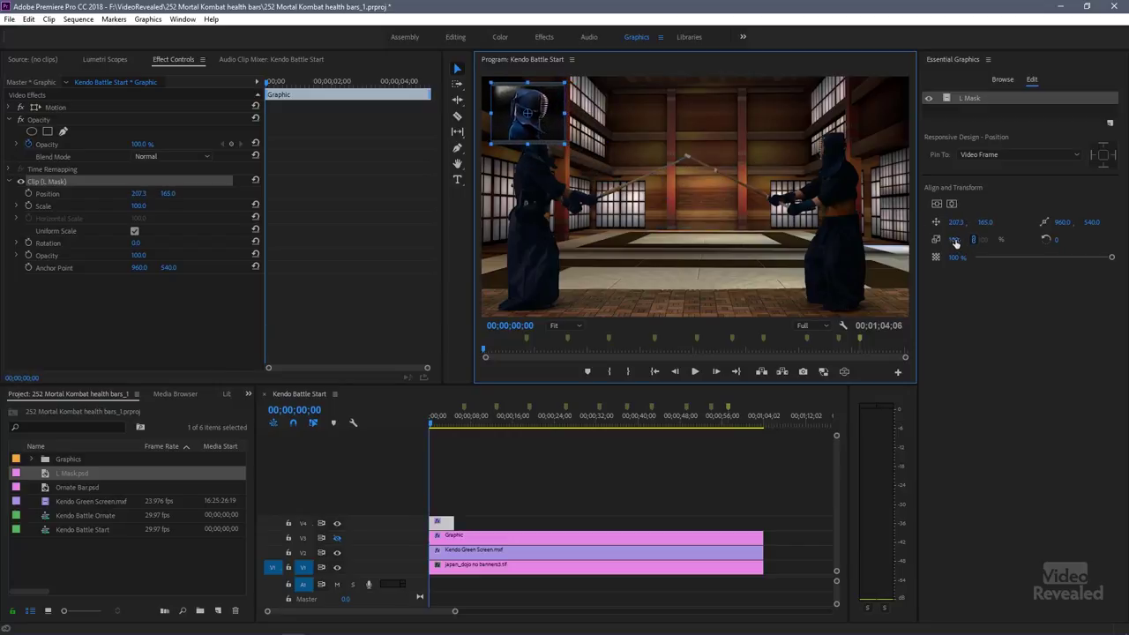
left_click(955, 240)
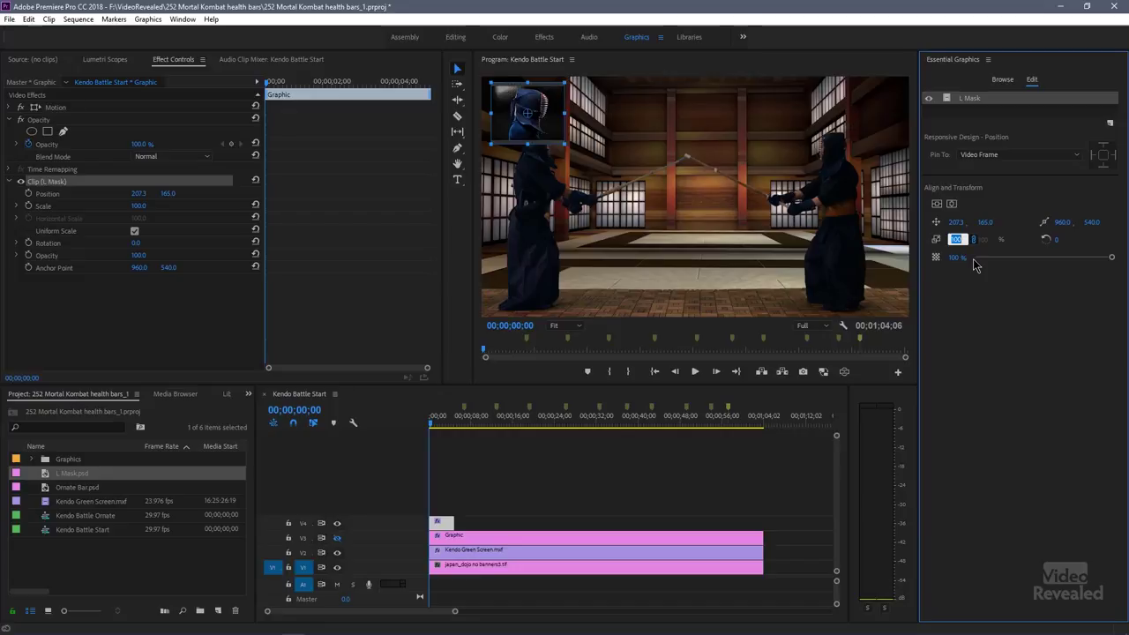
type("57")
key("Return")
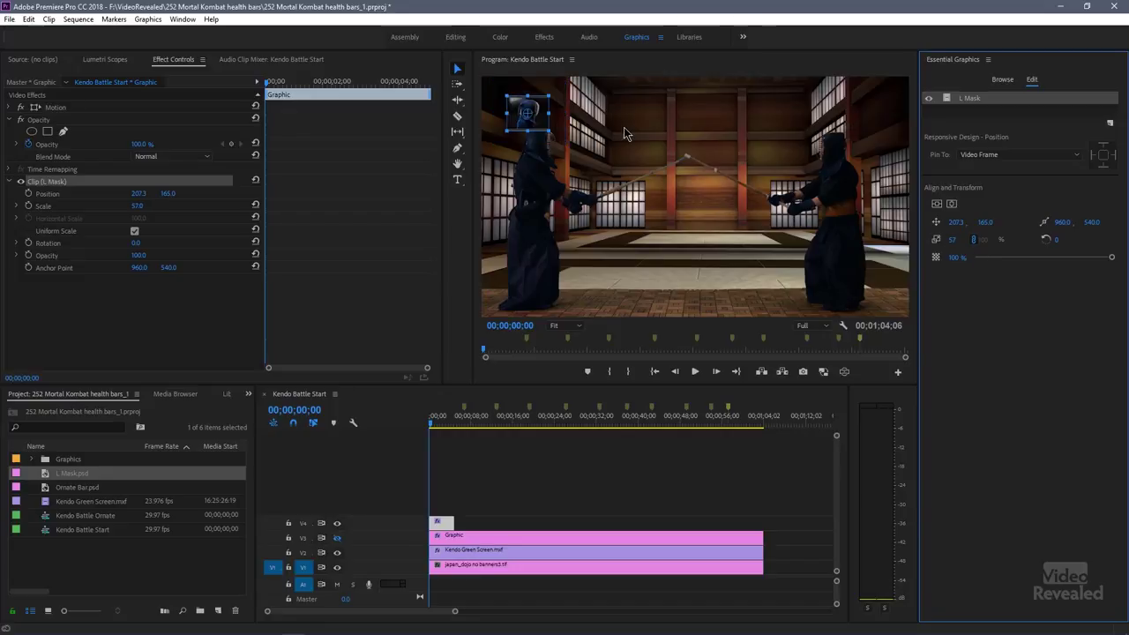
left_click_drag(539, 126, 527, 111)
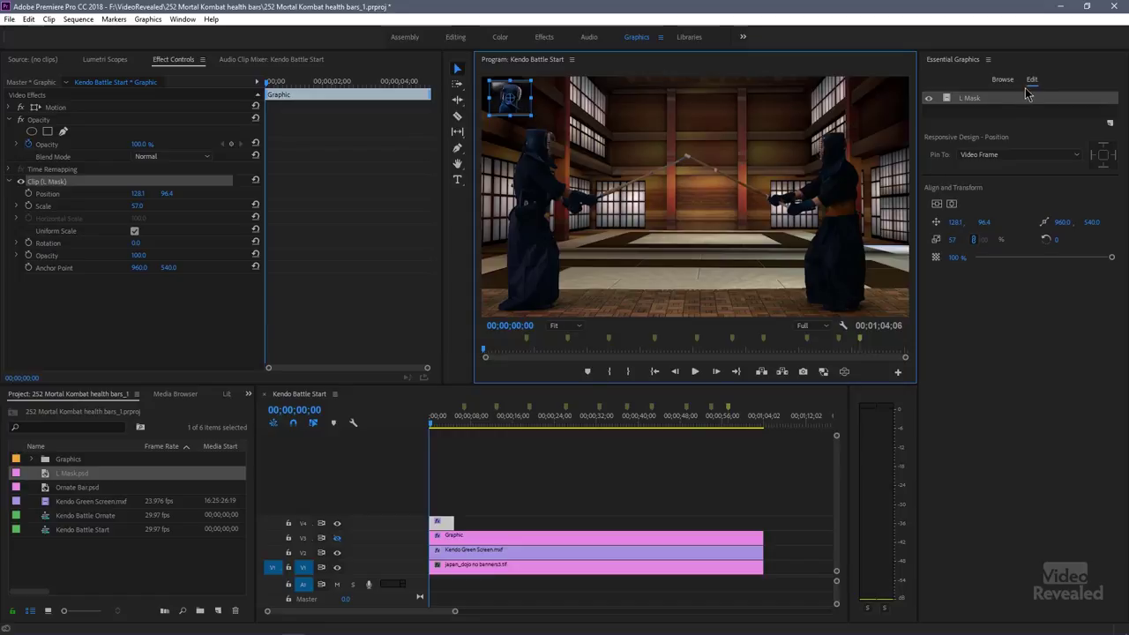
Add R Mask.psd as a layer at scale 57 and move it to the top-right corner
left_click(1108, 125)
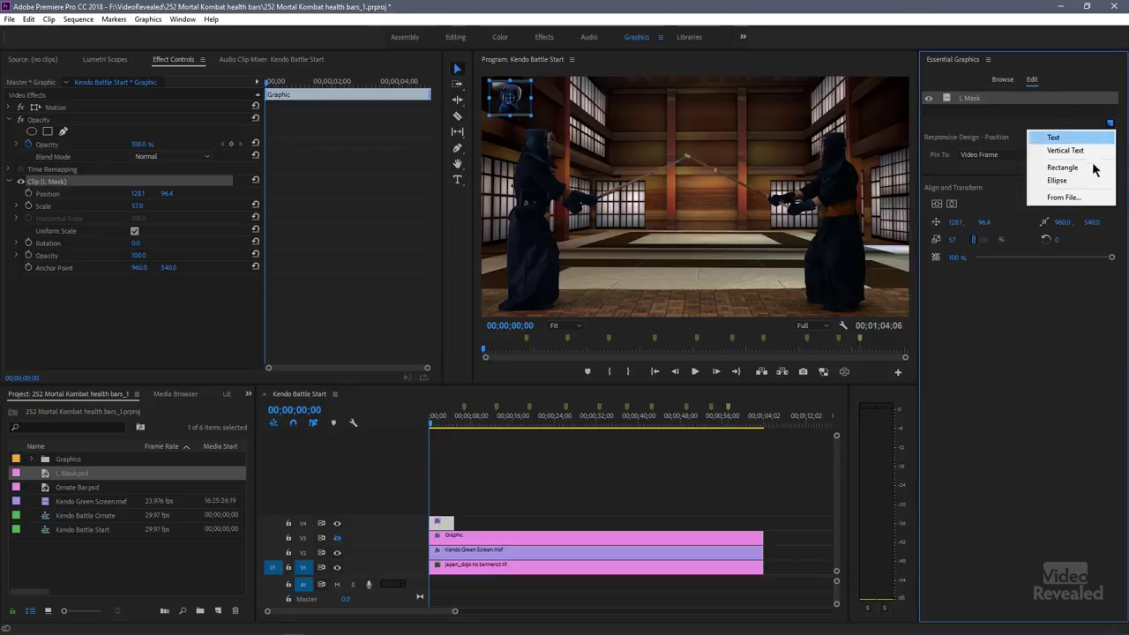
left_click(1078, 199)
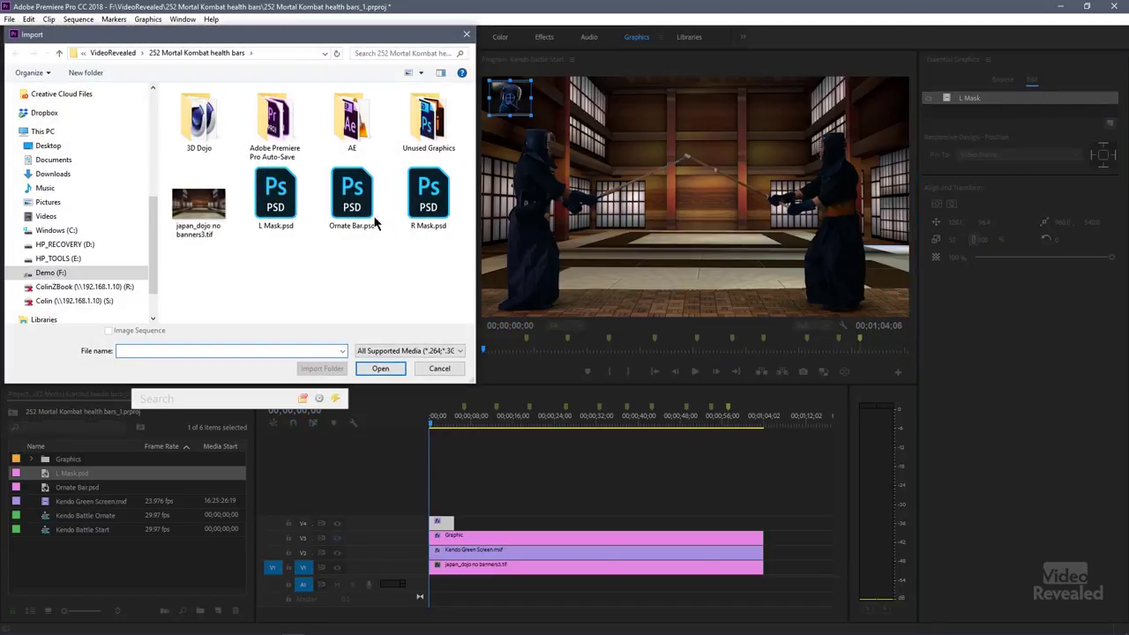
left_click(432, 198)
double_click(435, 199)
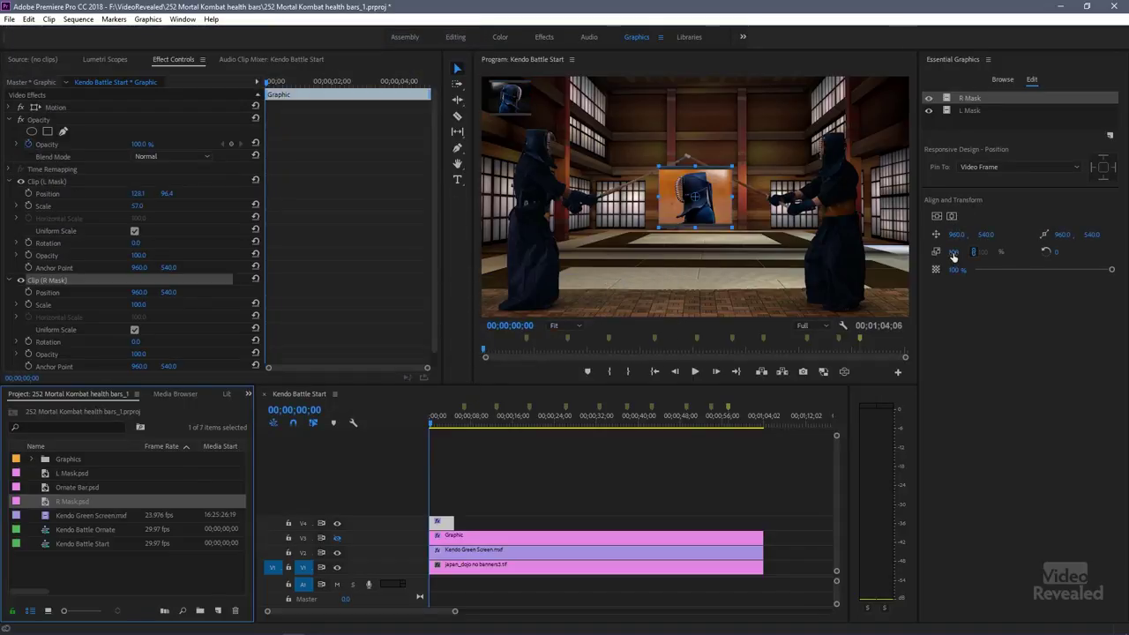
left_click(954, 253)
key("Return")
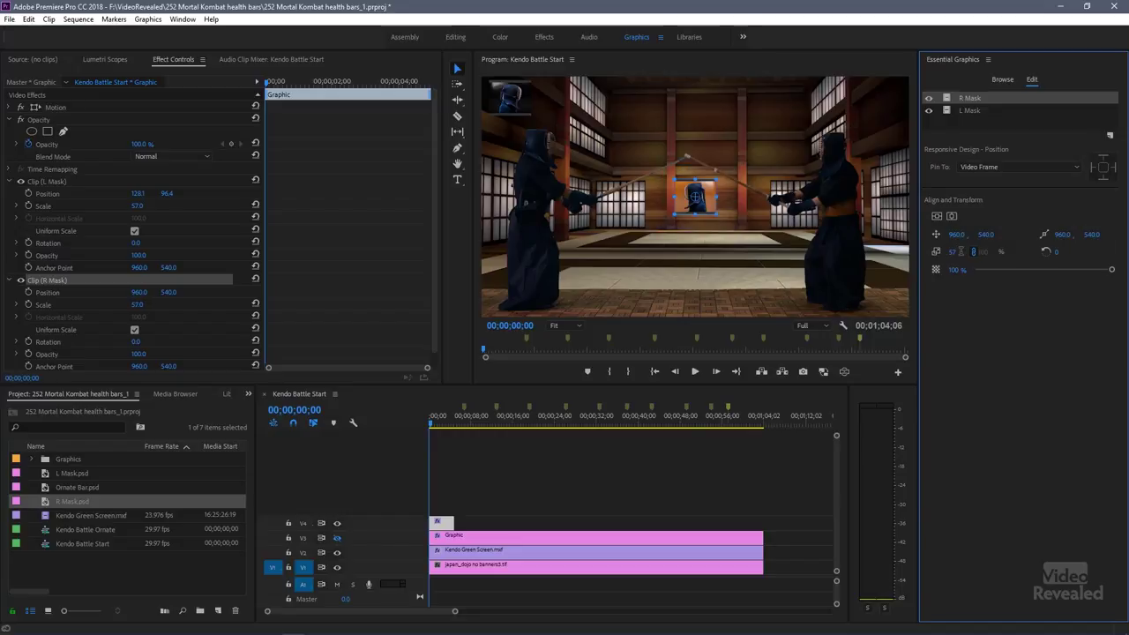
left_click_drag(706, 212, 896, 110)
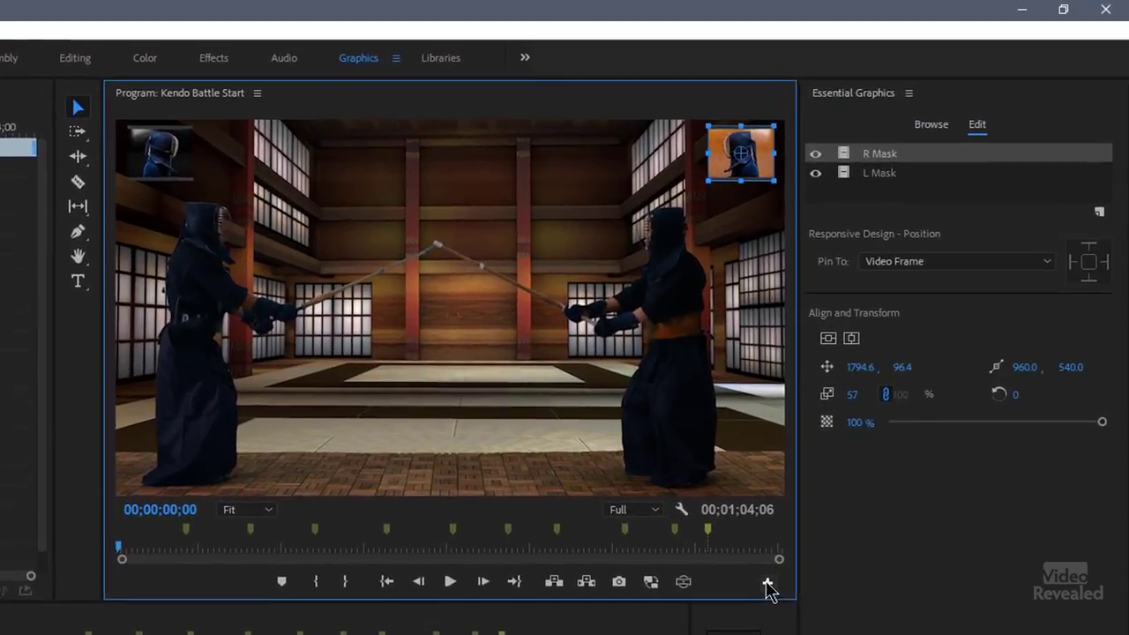
Add the Snap in Graphics button to the Program monitor's button bar
left_click(897, 372)
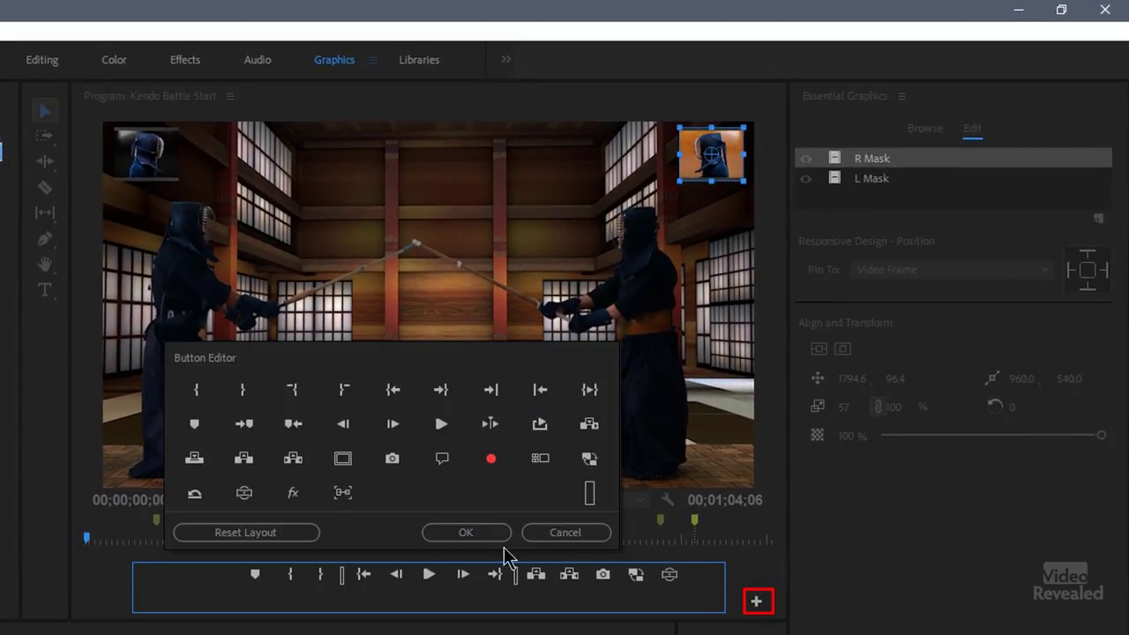
left_click_drag(343, 496, 699, 574)
left_click(479, 531)
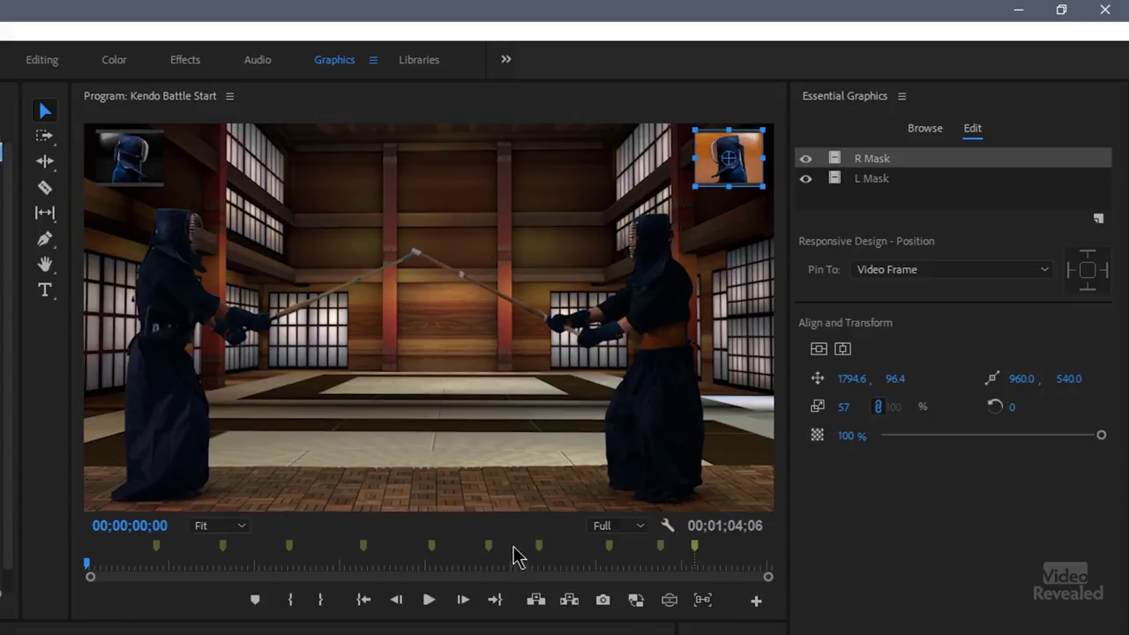
Enable graphic snapping and snap R Mask into the top-right corner at 1805.1, 80.8
left_click(703, 604)
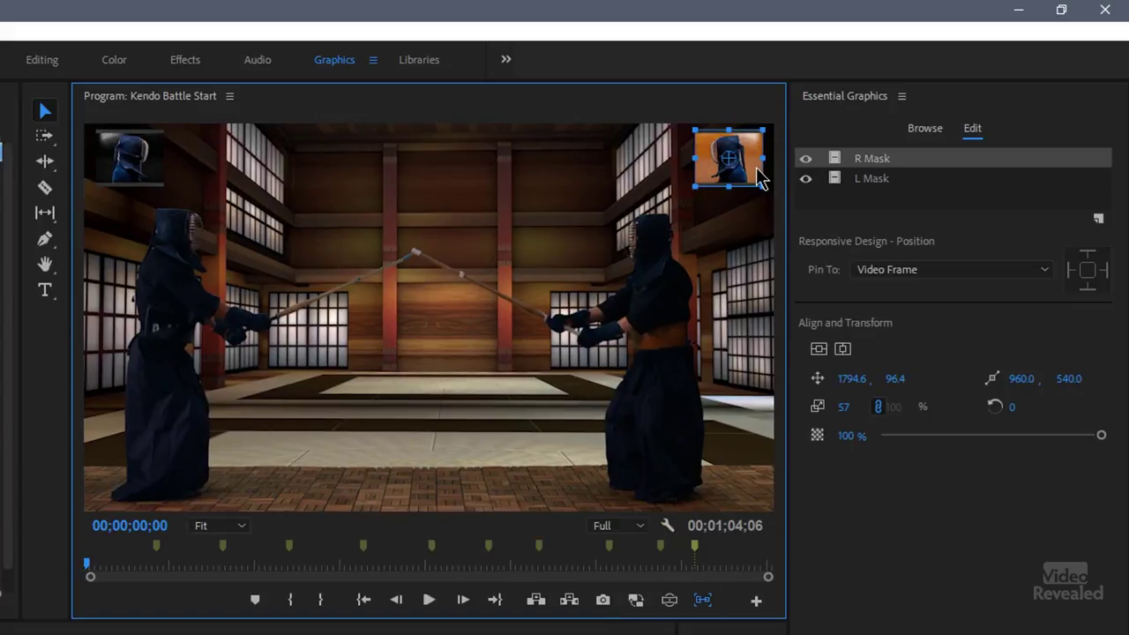
left_click_drag(757, 183, 242, 180)
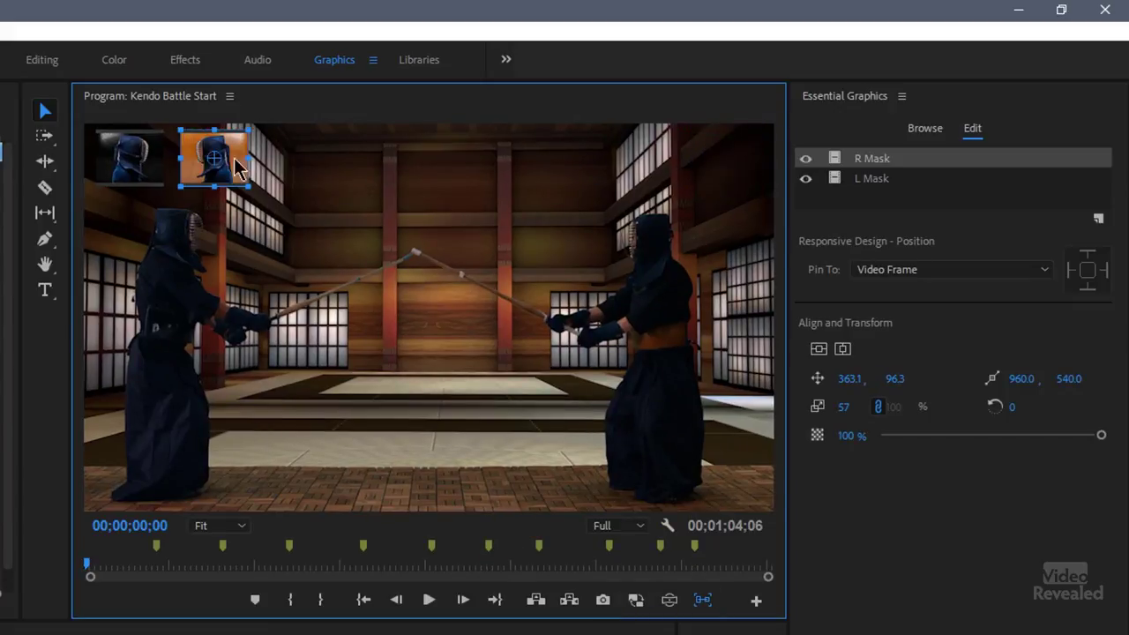
left_click_drag(196, 148, 717, 141)
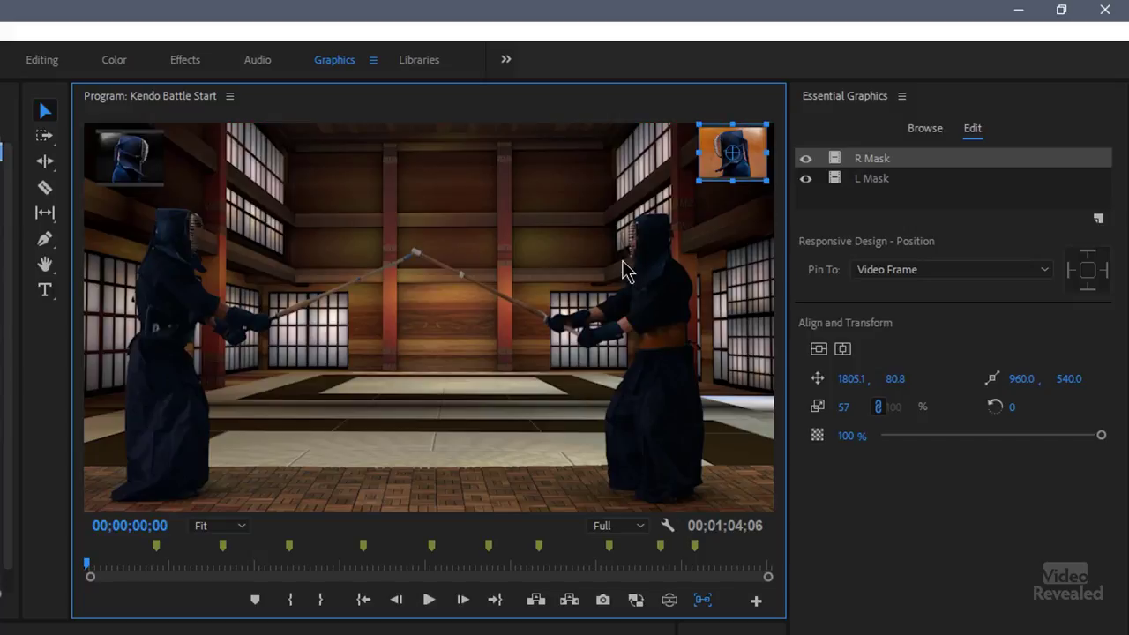
left_click(590, 237)
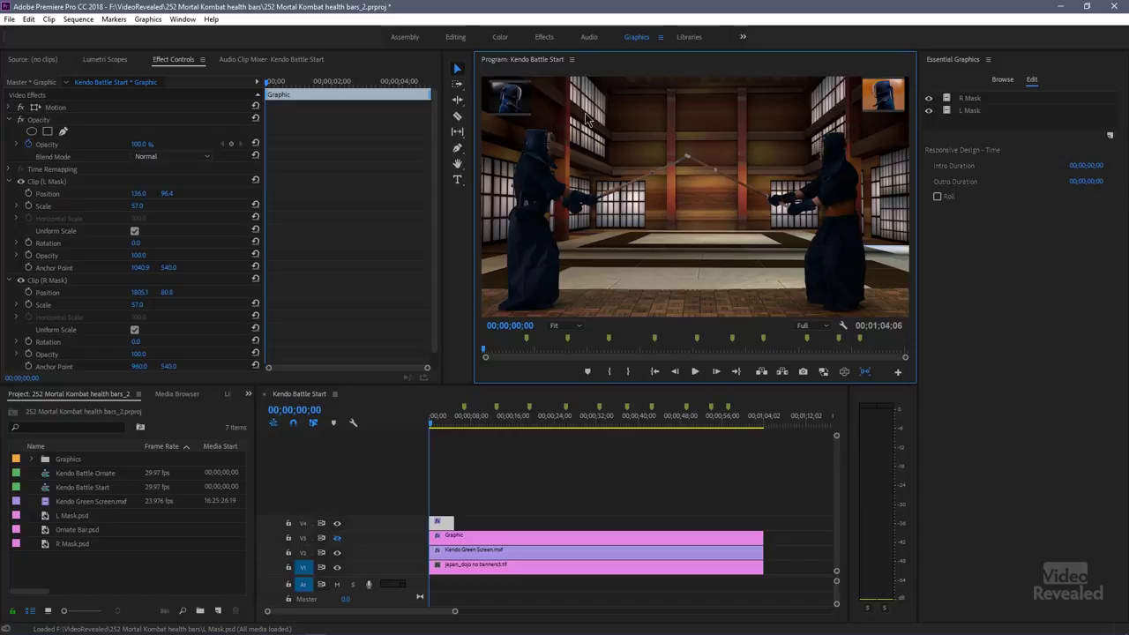
Extend the V4 mask graphic clip to the end of the sequence
left_click(1002, 98)
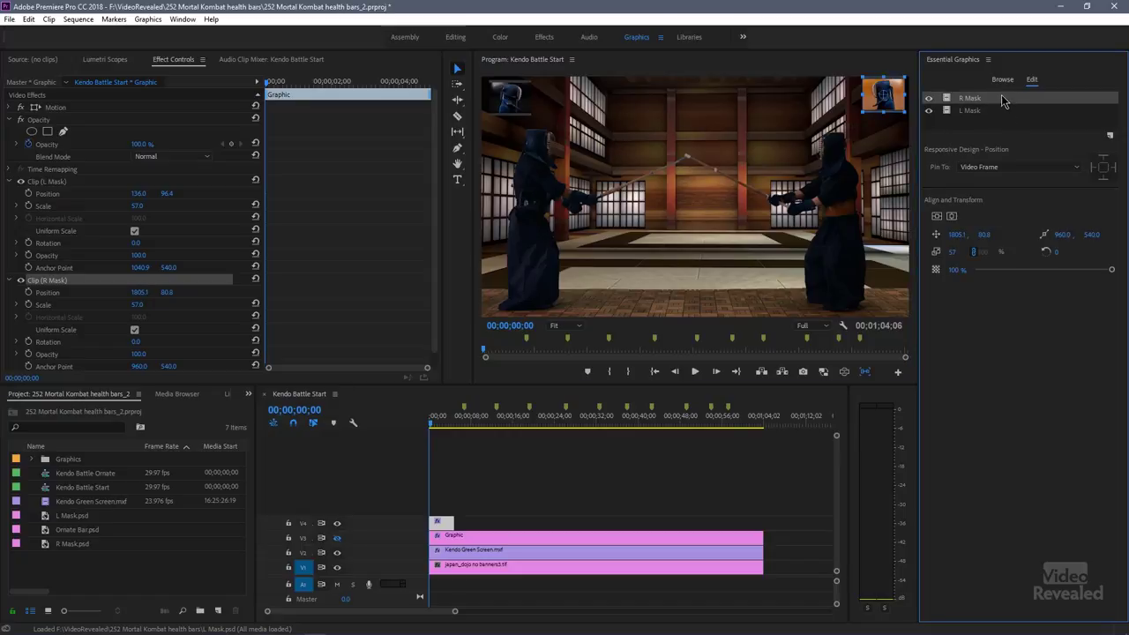
left_click(447, 522)
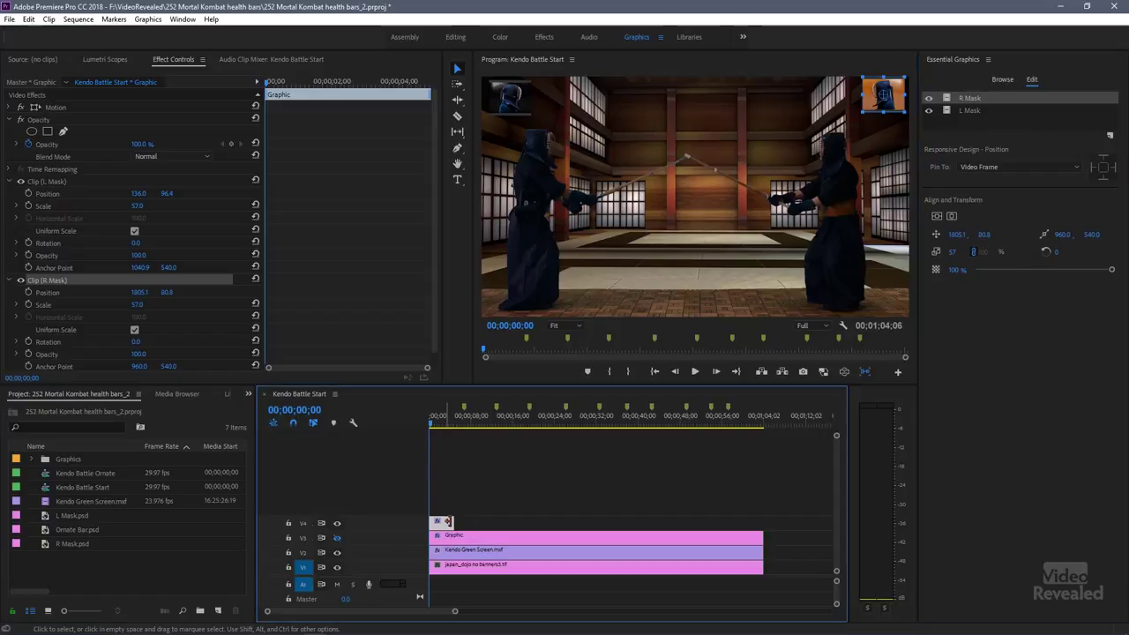
left_click_drag(453, 522, 754, 522)
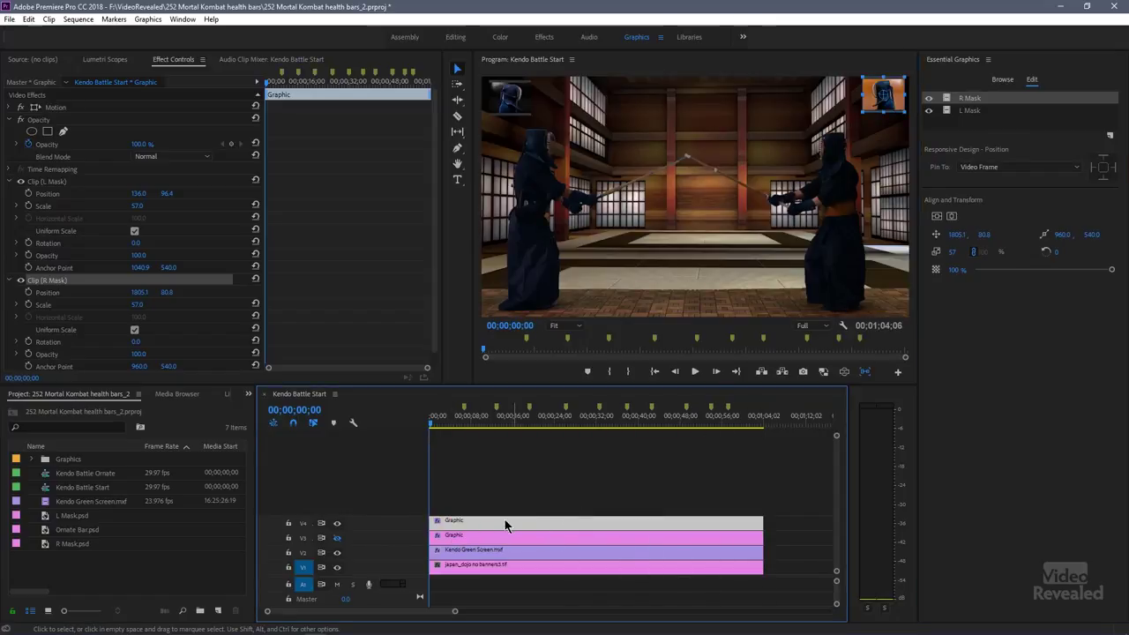
Collapse the Opacity, L Mask and R Mask property groups in Effect Controls
left_click(8, 121)
left_click(7, 144)
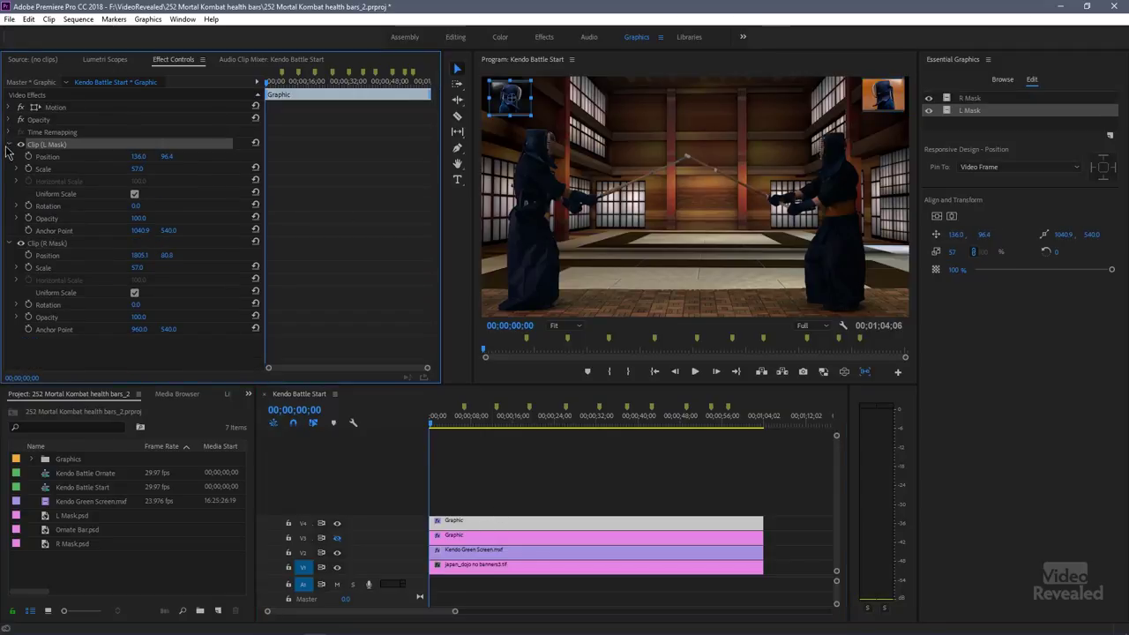
left_click(10, 145)
left_click(10, 157)
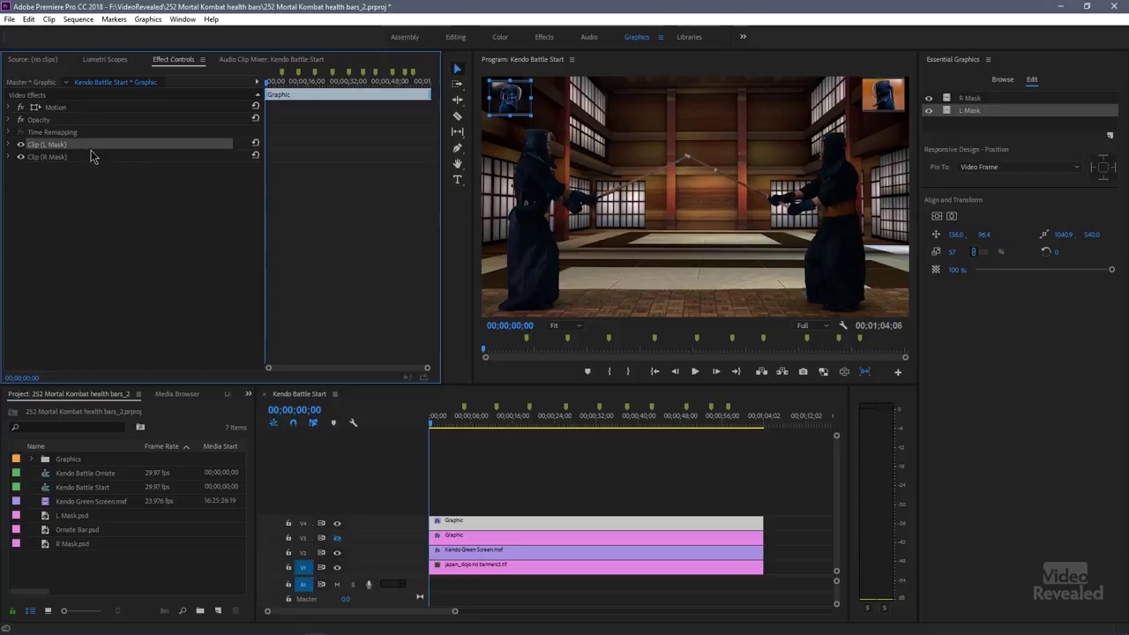
left_click(55, 160)
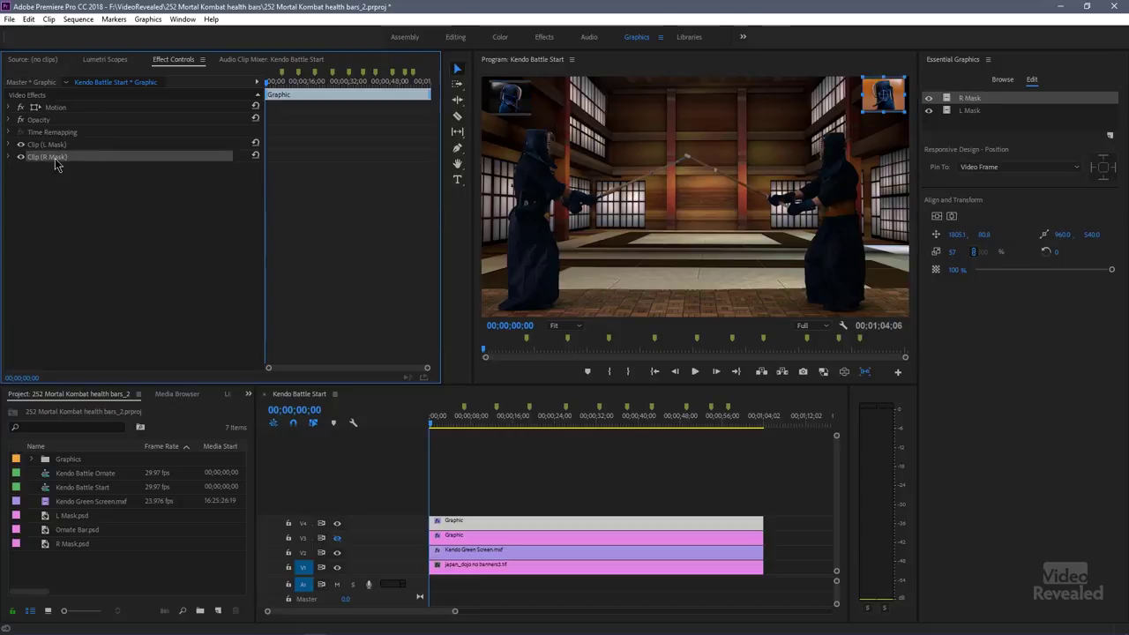
left_click(459, 150)
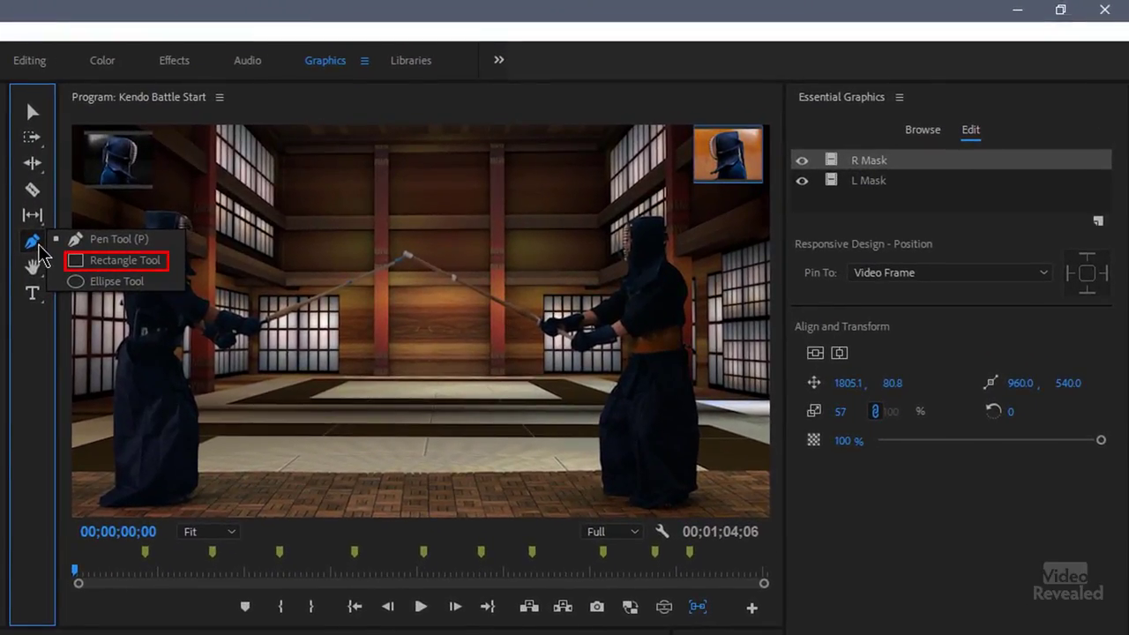
Draw a rectangle bar across the top left of the frame and zoom the monitor to 400%
left_click(121, 263)
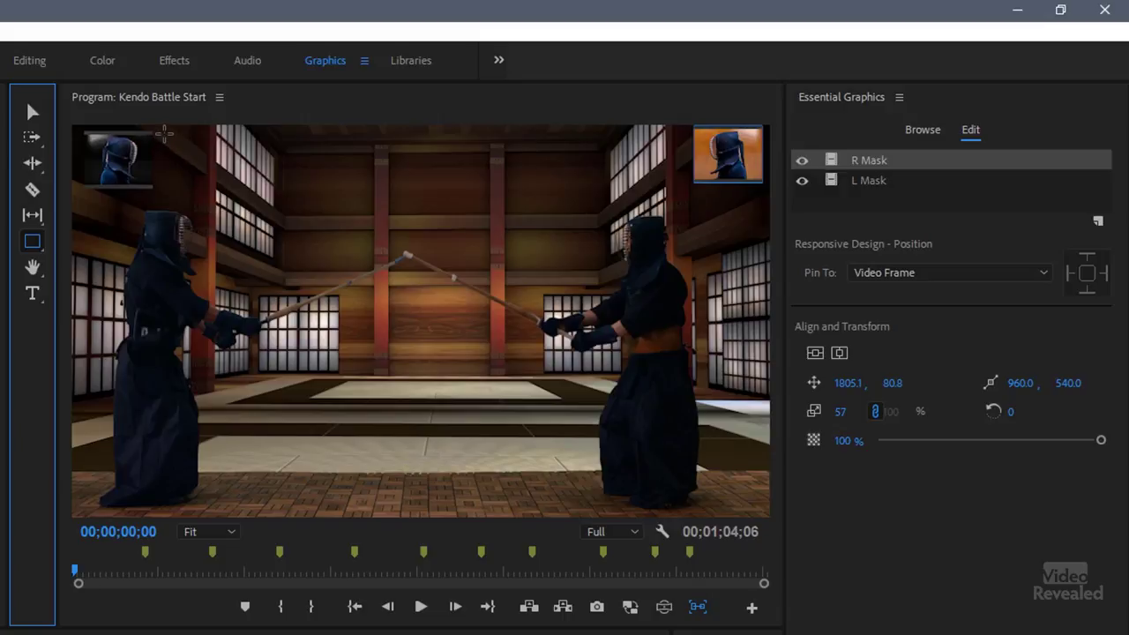
mouse_move(163, 132)
left_mouse_down()
mouse_move(226, 158)
mouse_move(371, 151)
mouse_move(435, 164)
mouse_move(437, 150)
left_mouse_up()
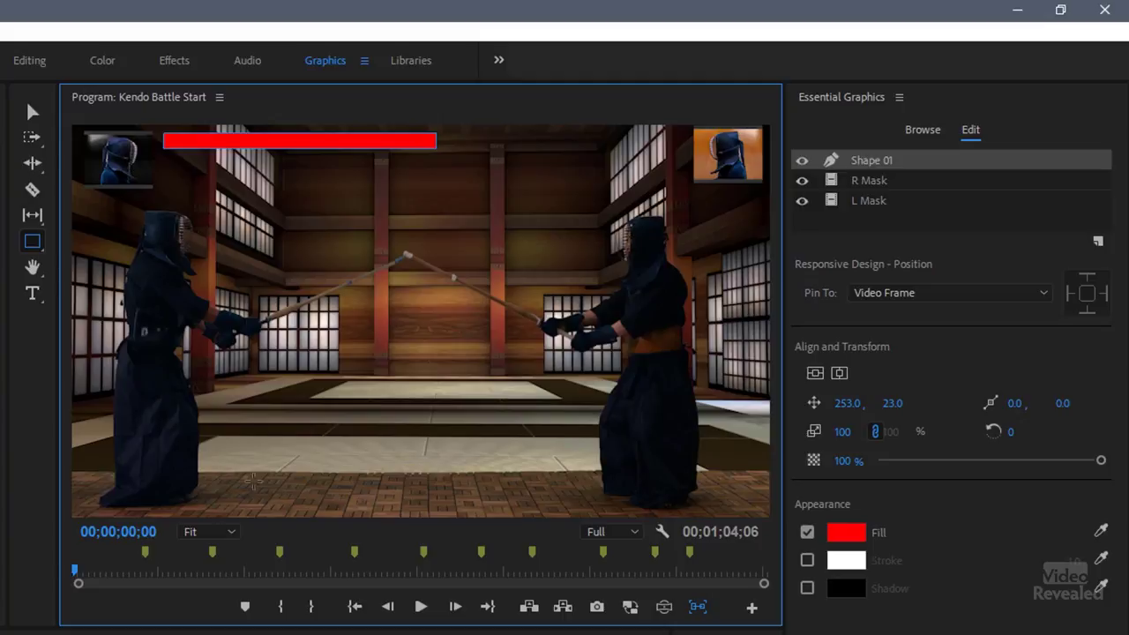
left_click(209, 535)
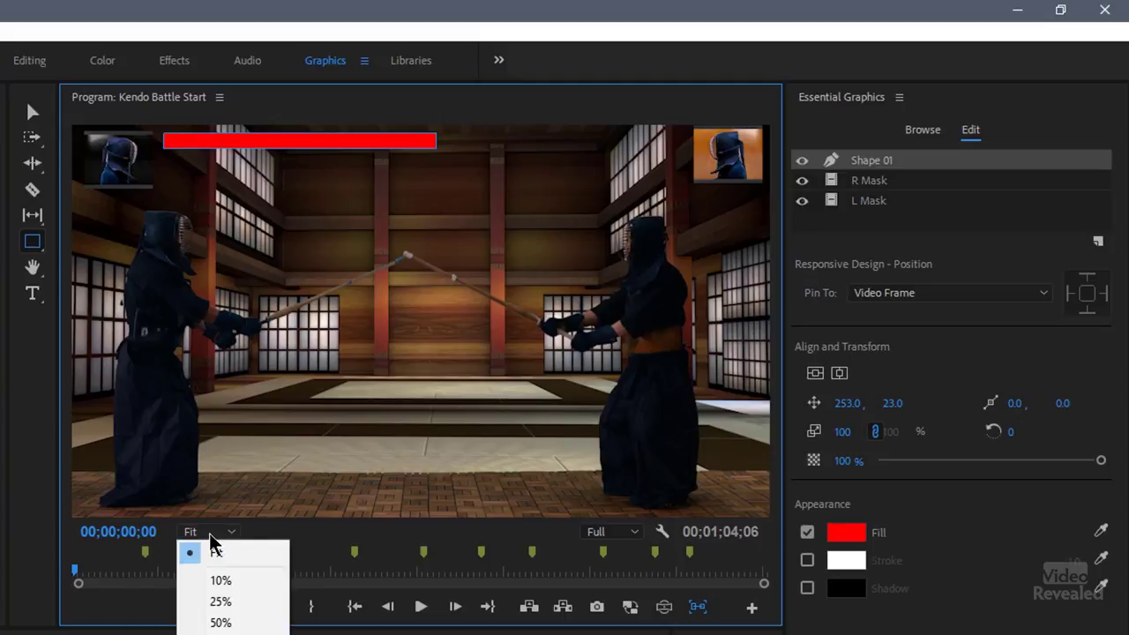
left_click(221, 634)
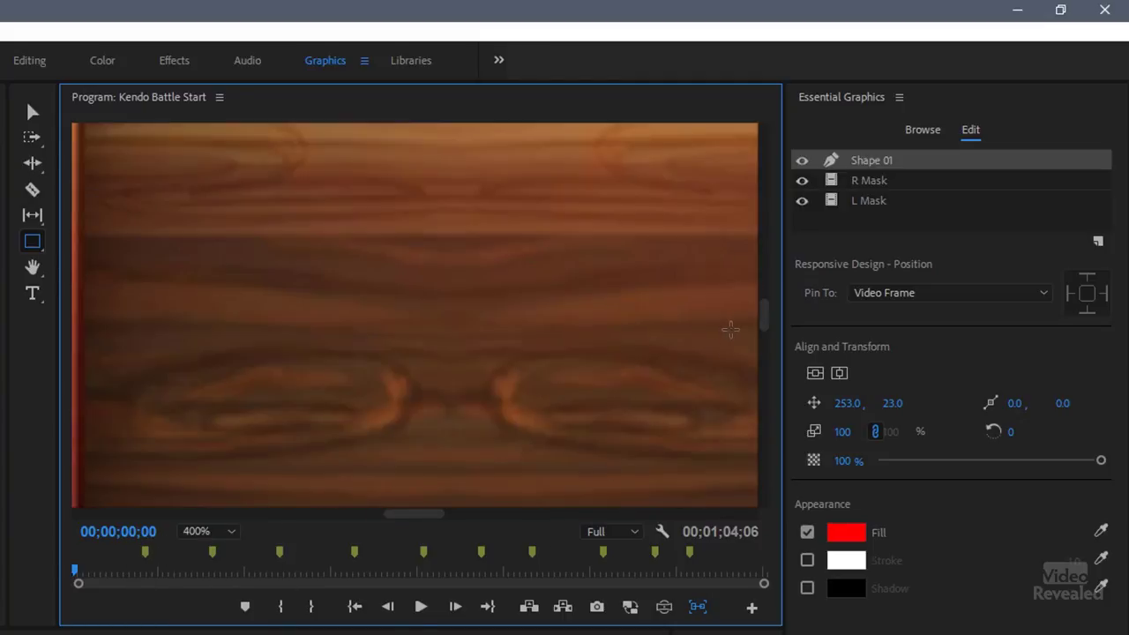
left_click_drag(767, 327, 772, 170)
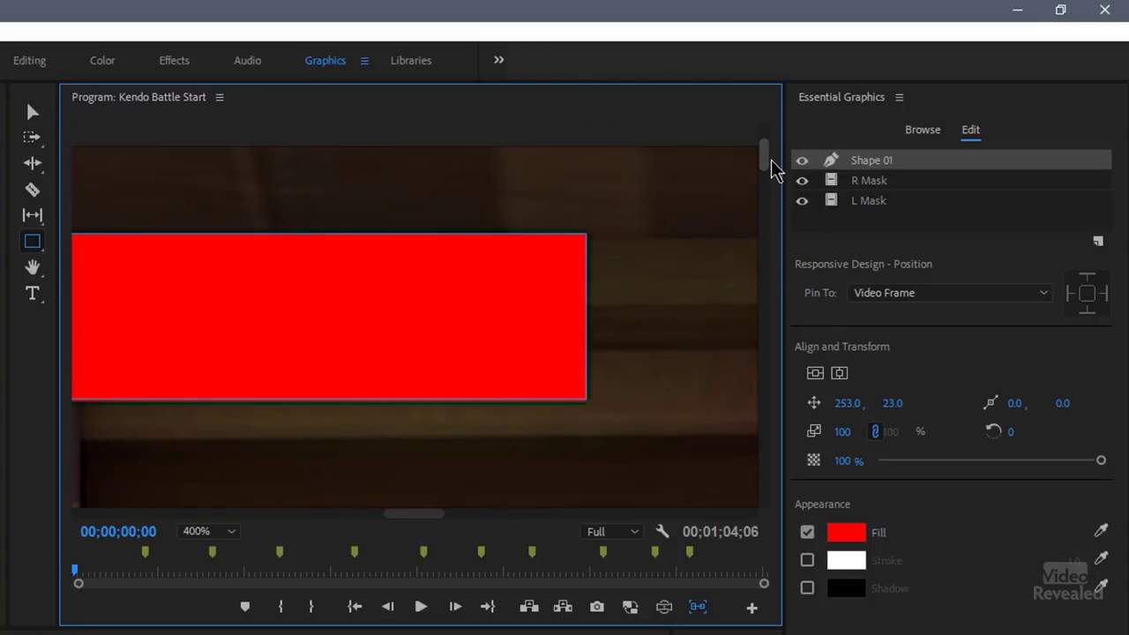
left_click_drag(438, 515, 231, 535)
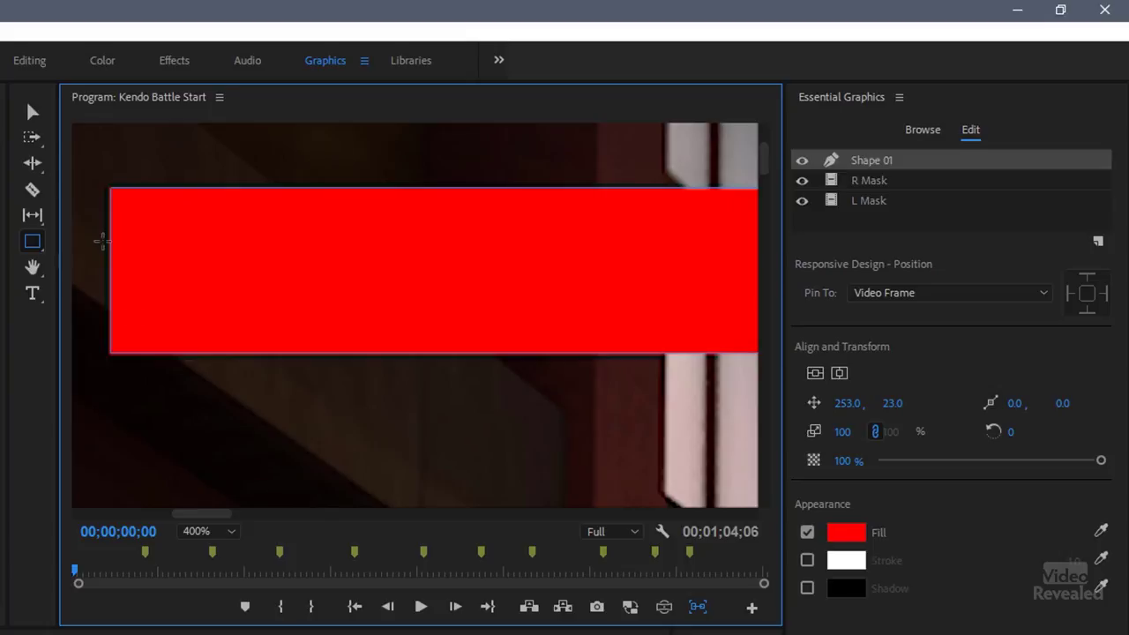
With the Pen Tool, add a bottom-edge point and delete the bottom-left anchor to slant the end
left_click(33, 242)
left_click(78, 235)
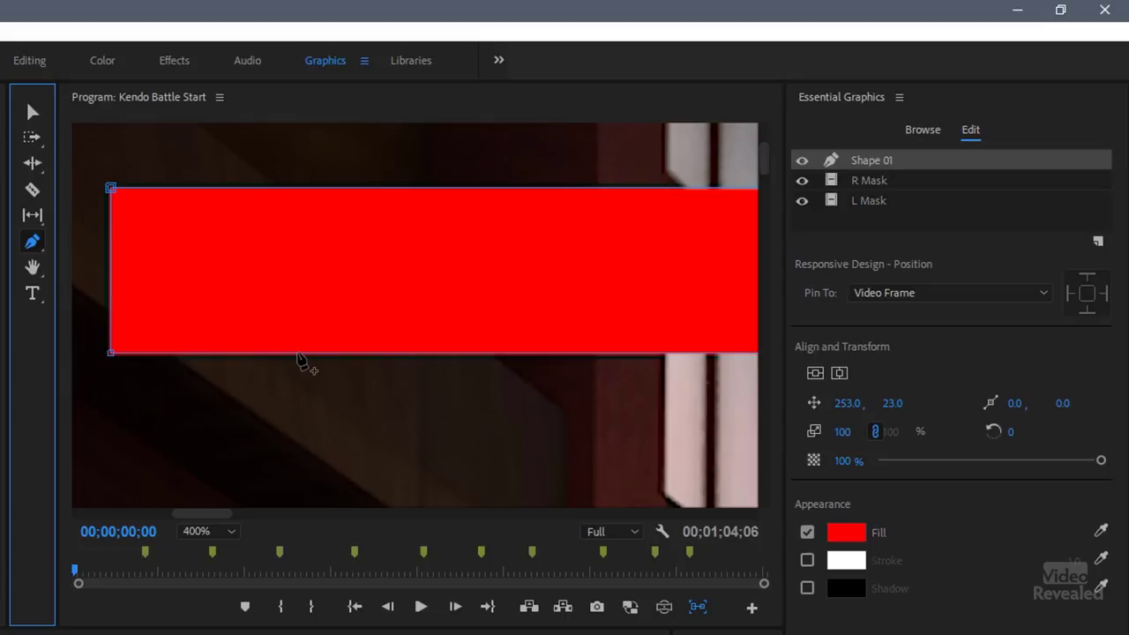
left_click(297, 353)
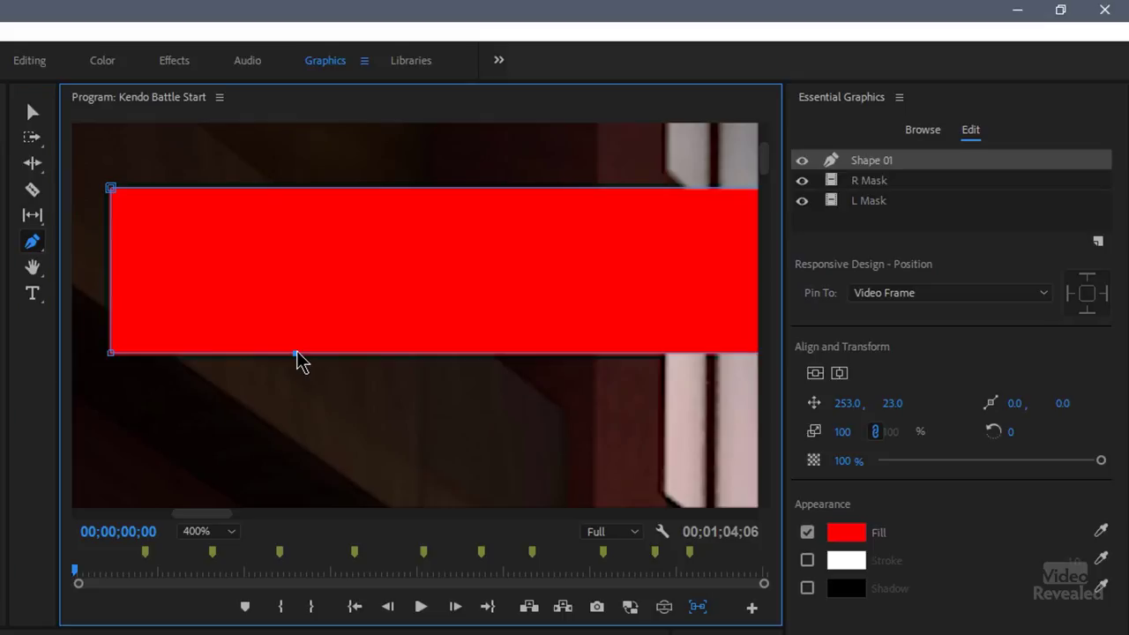
left_click(112, 355)
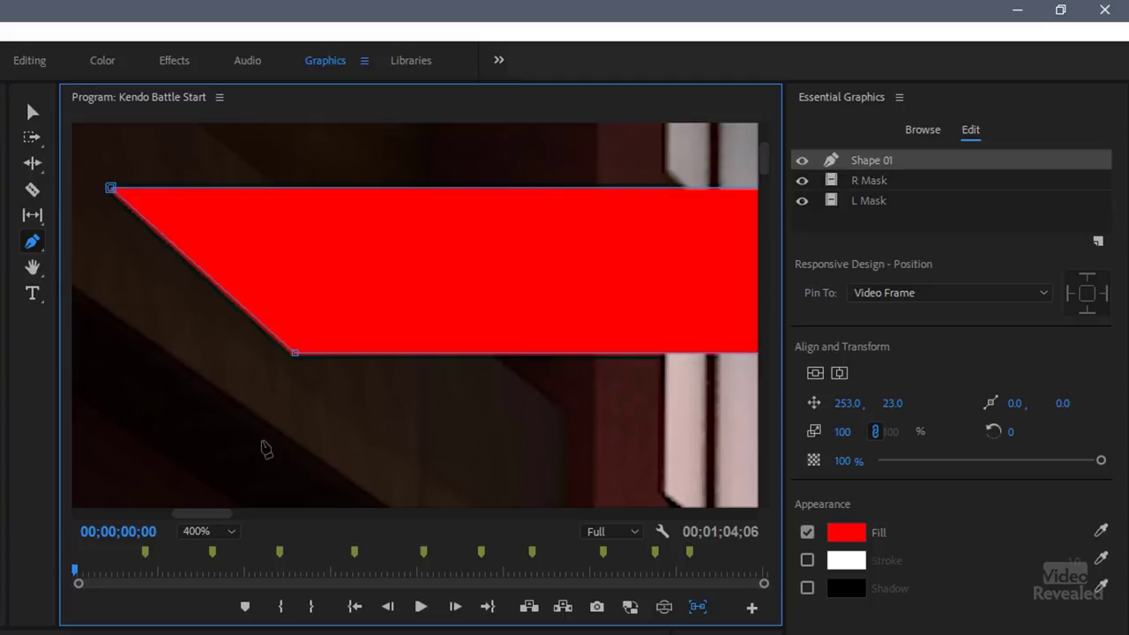
left_click(207, 532)
Fit the monitor view to the frame and fill the bar with dark green
left_click(218, 554)
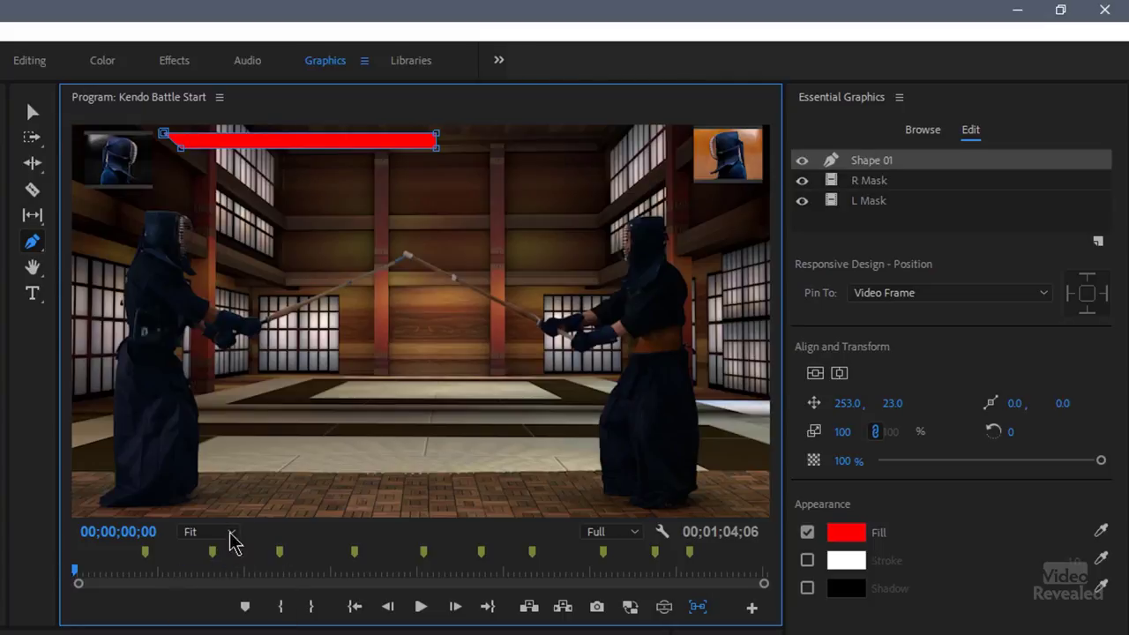
left_click(864, 542)
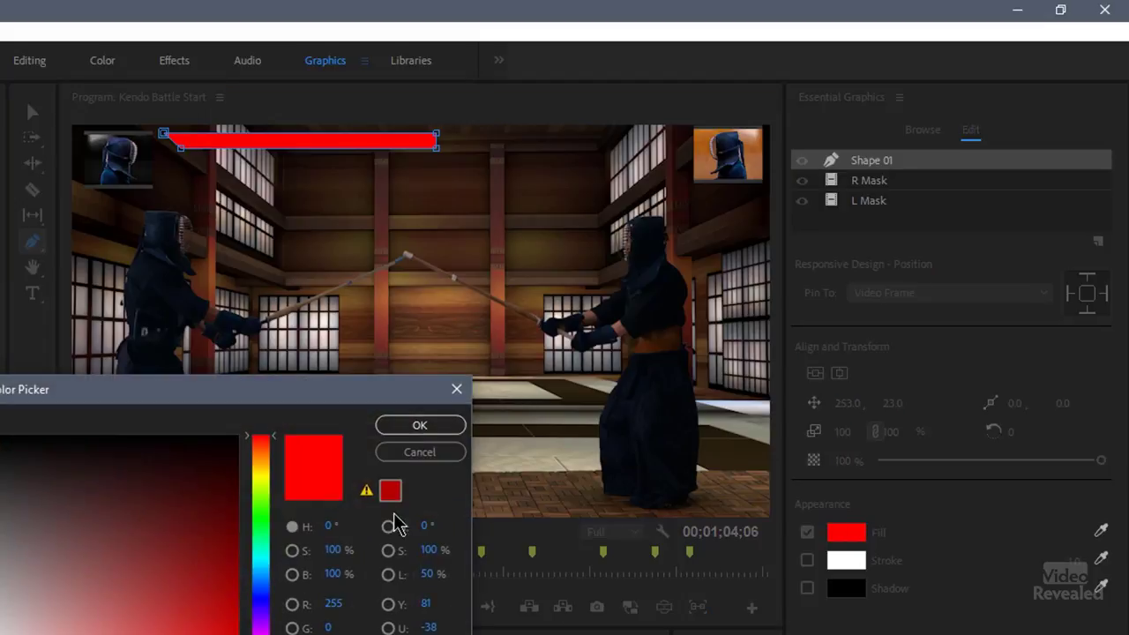
left_click(261, 520)
left_click(207, 549)
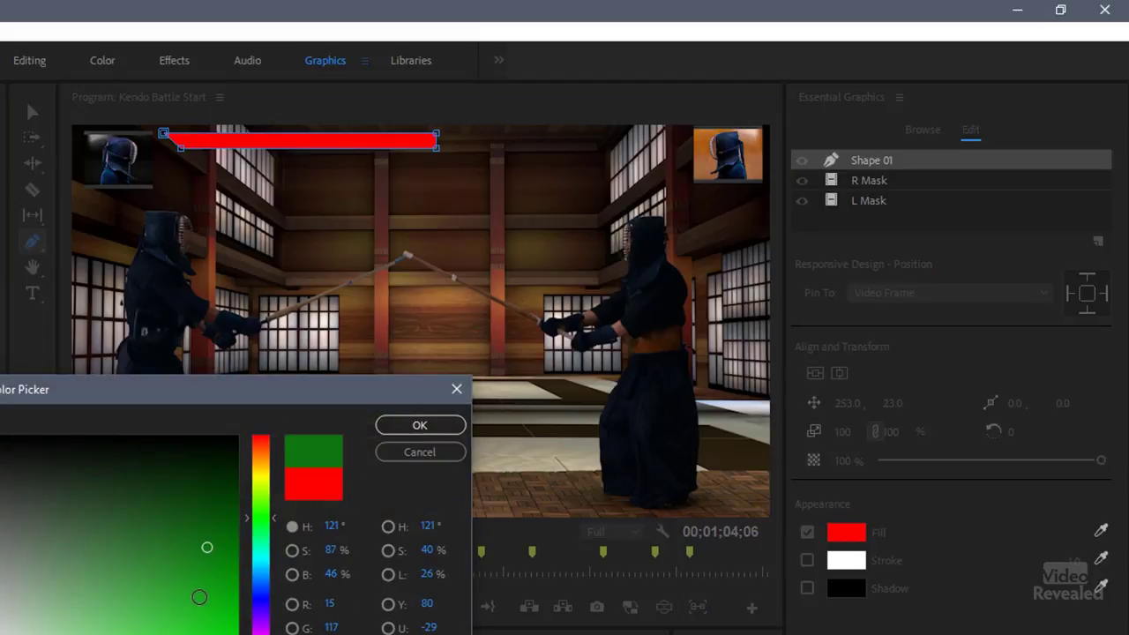
left_click(418, 426)
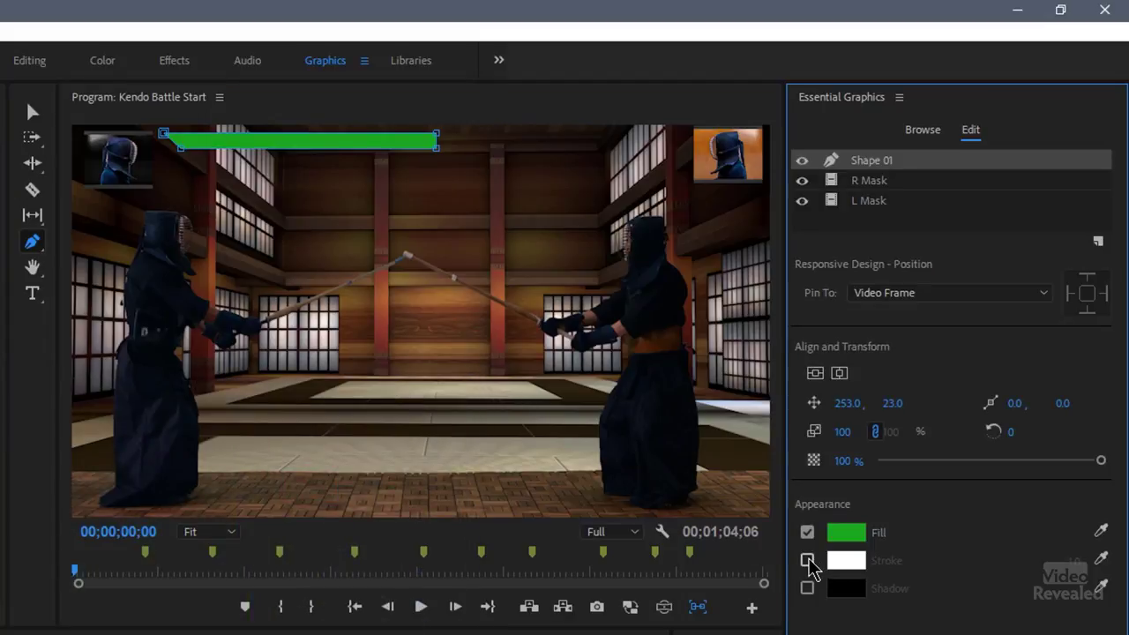
Give the bar a yellow stroke 6 points wide, then deselect it
left_click(808, 562)
left_click(846, 565)
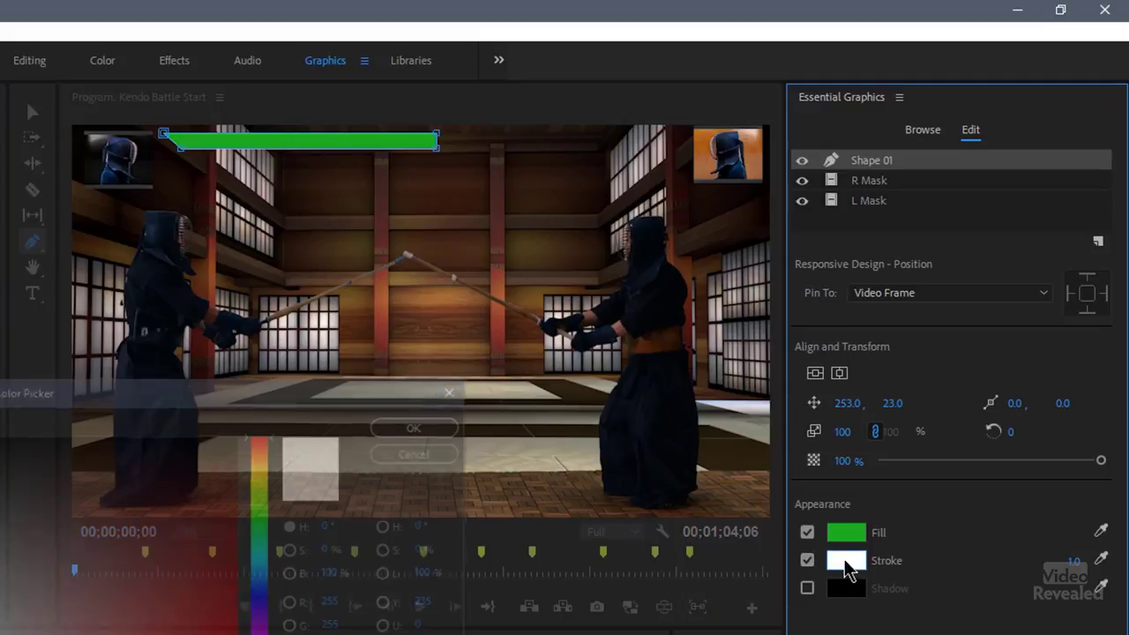
left_click(261, 470)
left_click(209, 622)
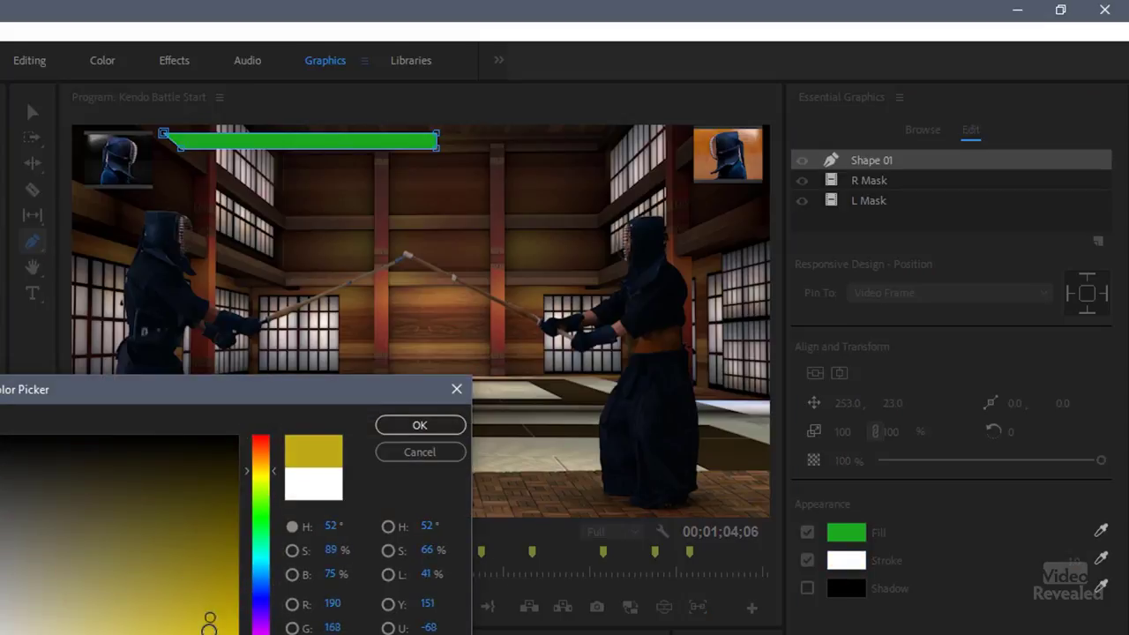
left_click(422, 429)
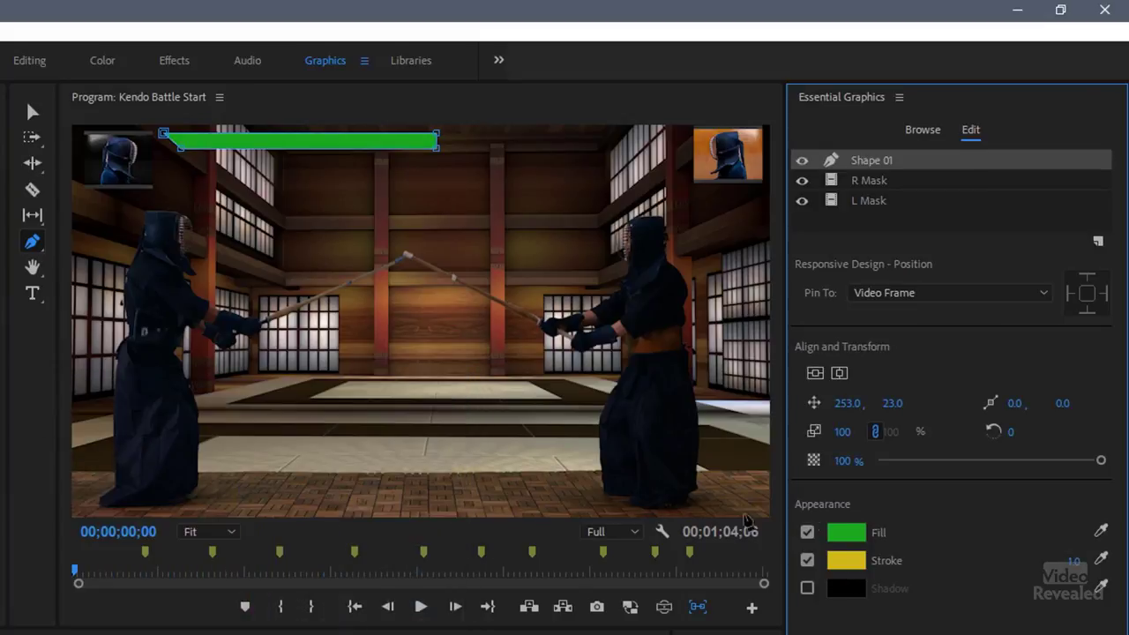
left_click(1065, 563)
type("3")
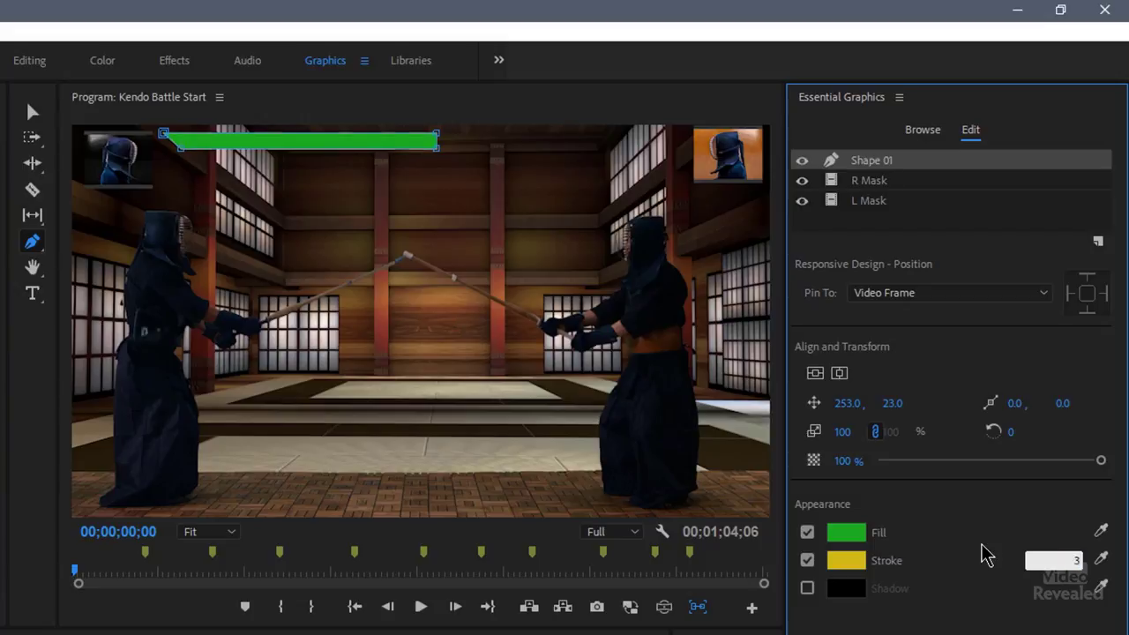
key("Return")
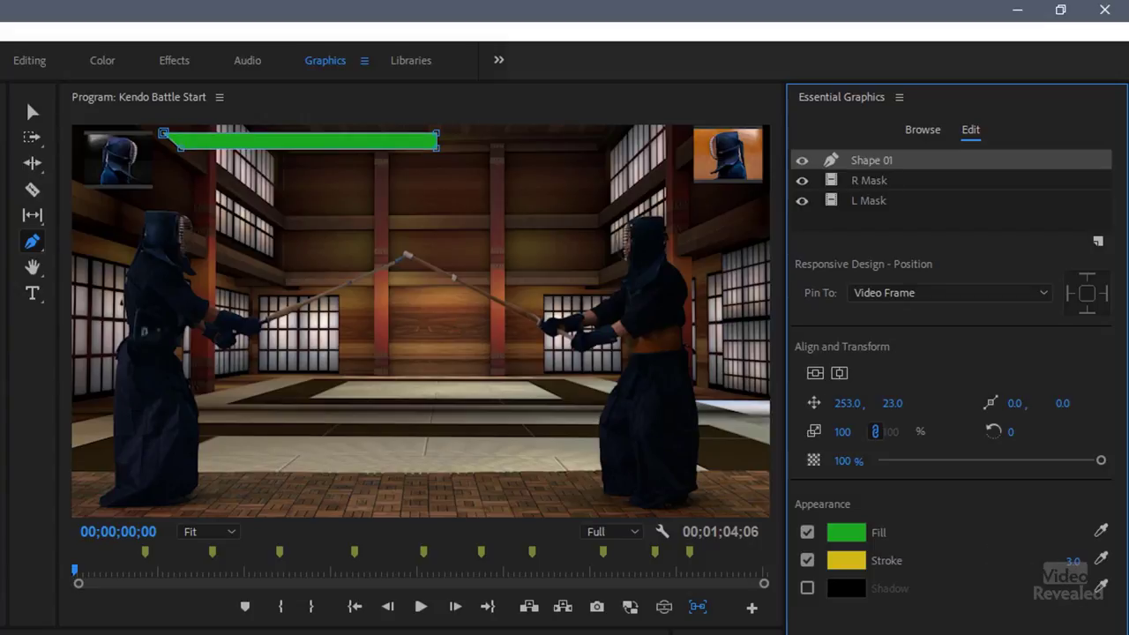
mouse_move(1073, 561)
left_mouse_down()
mouse_move(1113, 561)
mouse_move(1056, 554)
left_mouse_up()
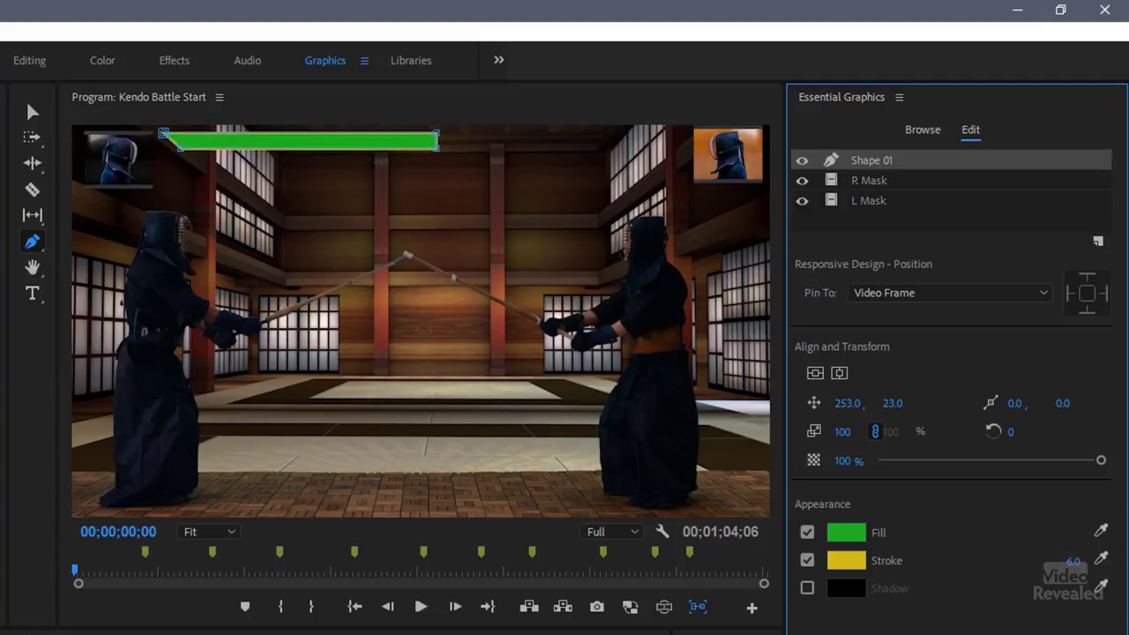
key("ctrl+shift+a")
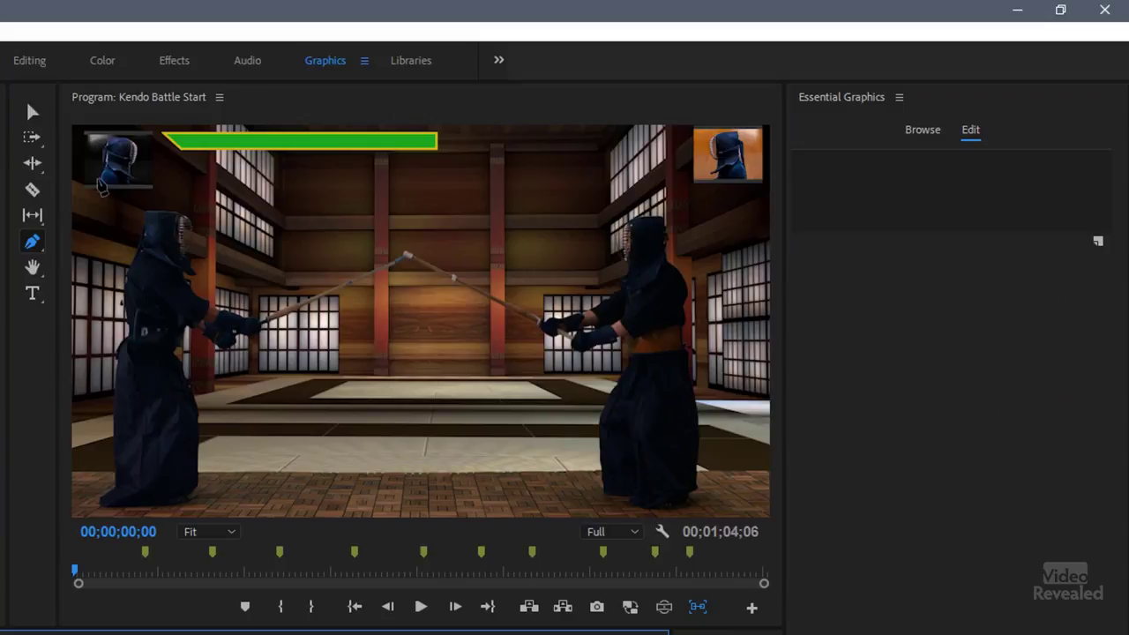
left_click(33, 112)
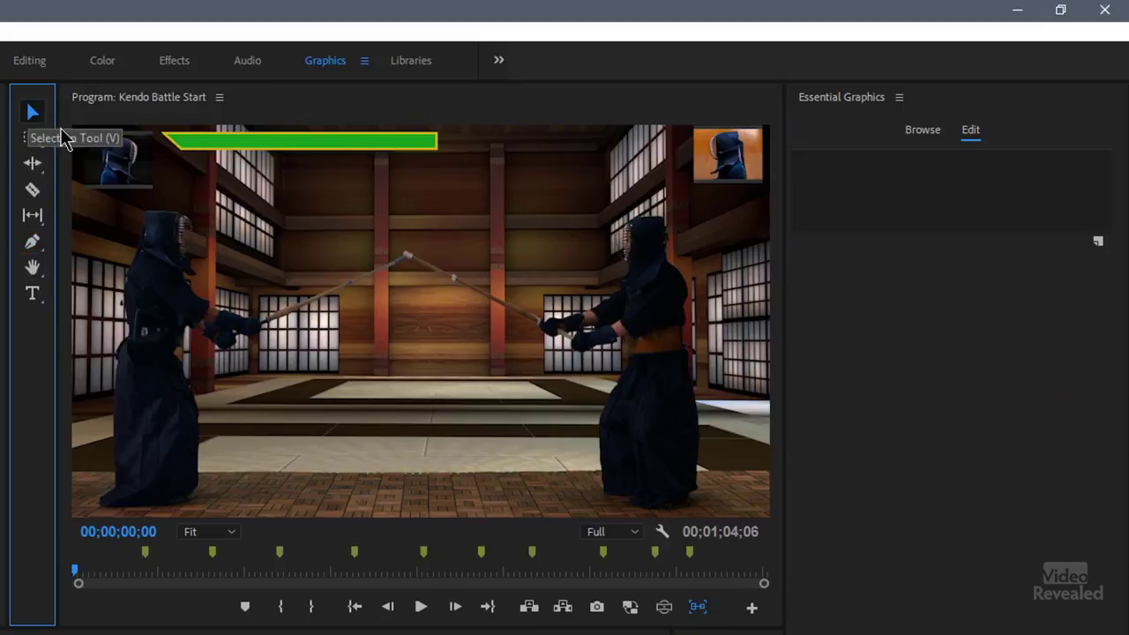
Copy the Shape 01 bar in Effect Controls and paste a duplicate of it
left_click(273, 142)
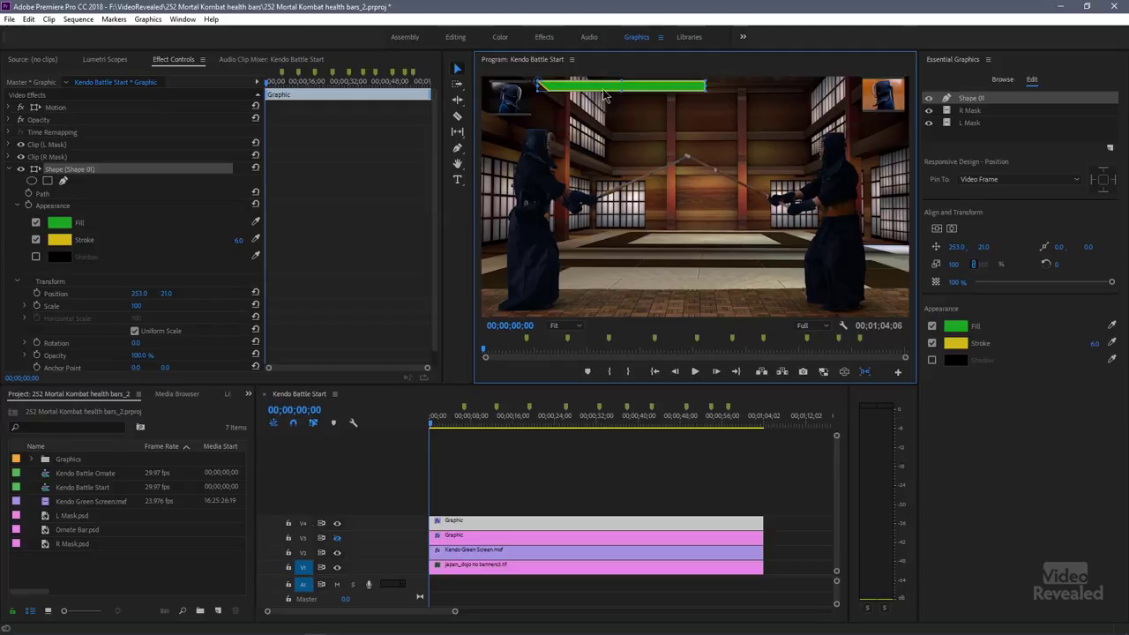
left_click(62, 176)
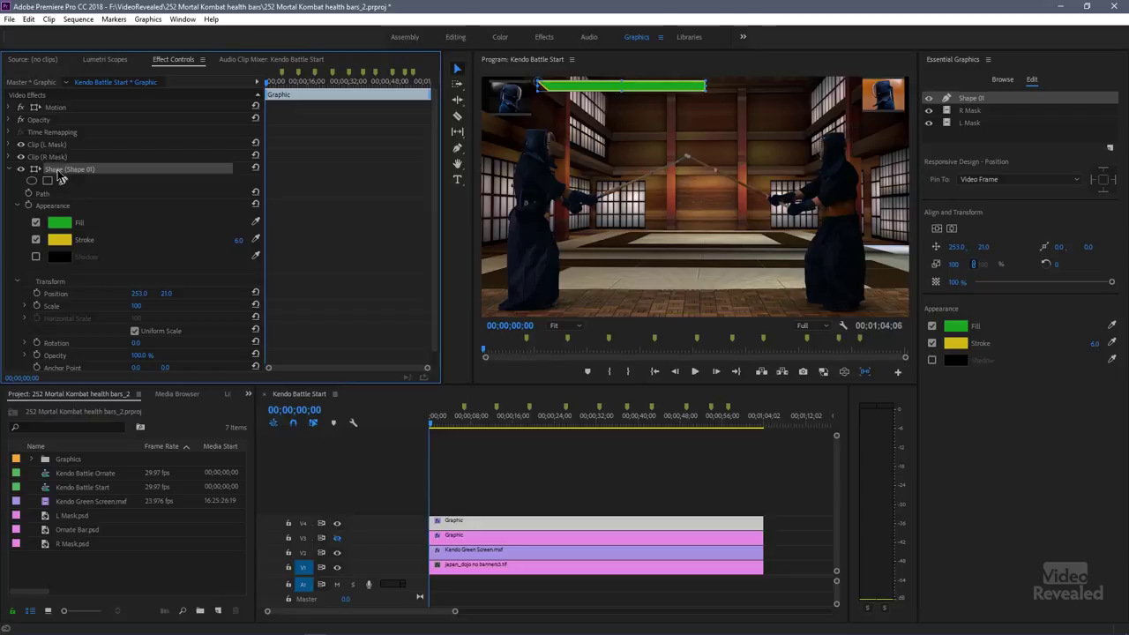
right_click(58, 169)
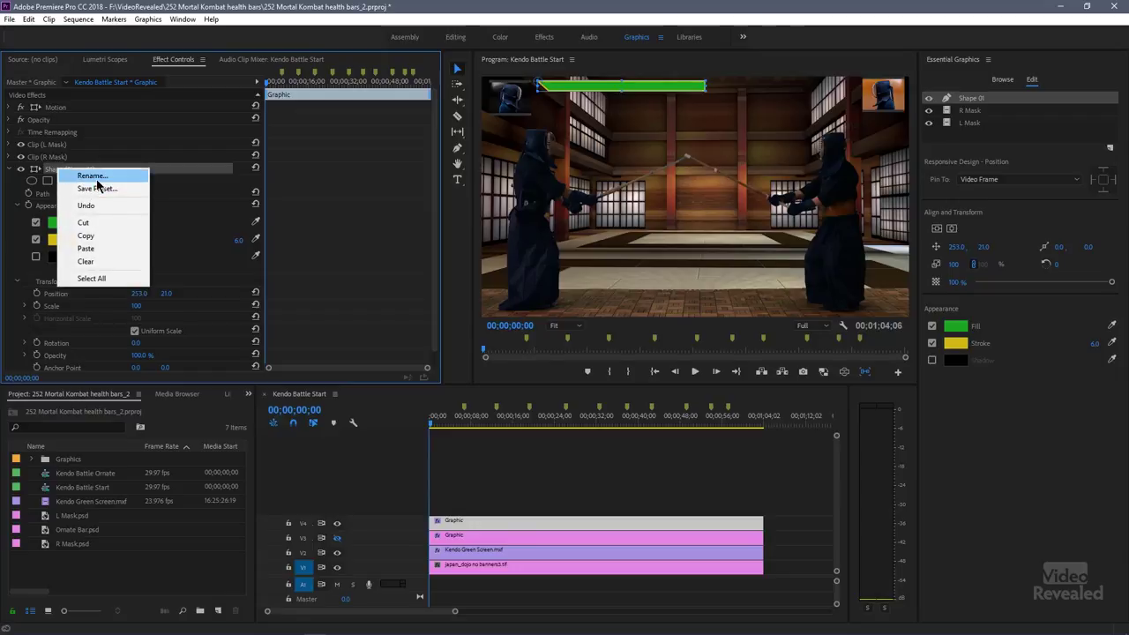
left_click(98, 234)
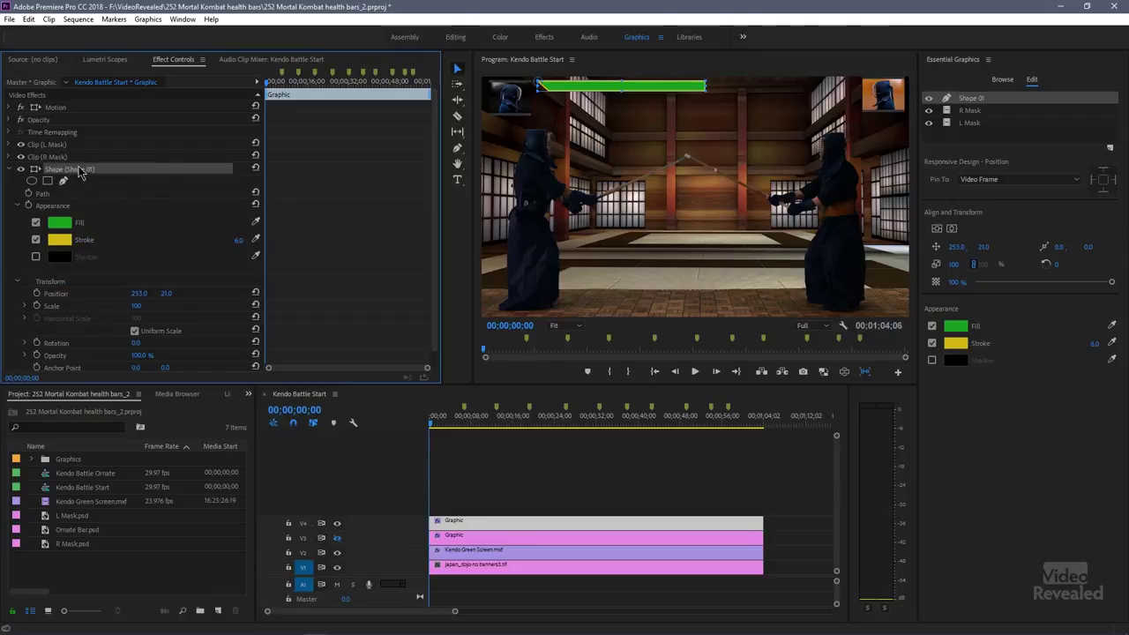
right_click(79, 172)
left_click(132, 248)
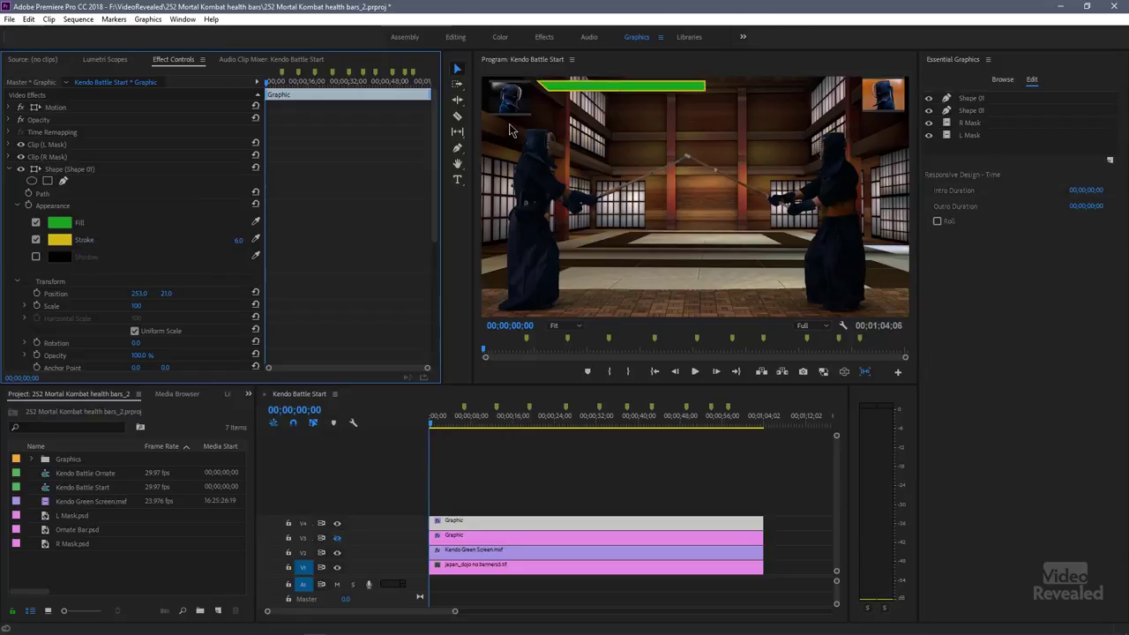
Move the duplicated bar to the right side of the frame and zoom the monitor to 400%
left_click_drag(575, 92, 713, 89)
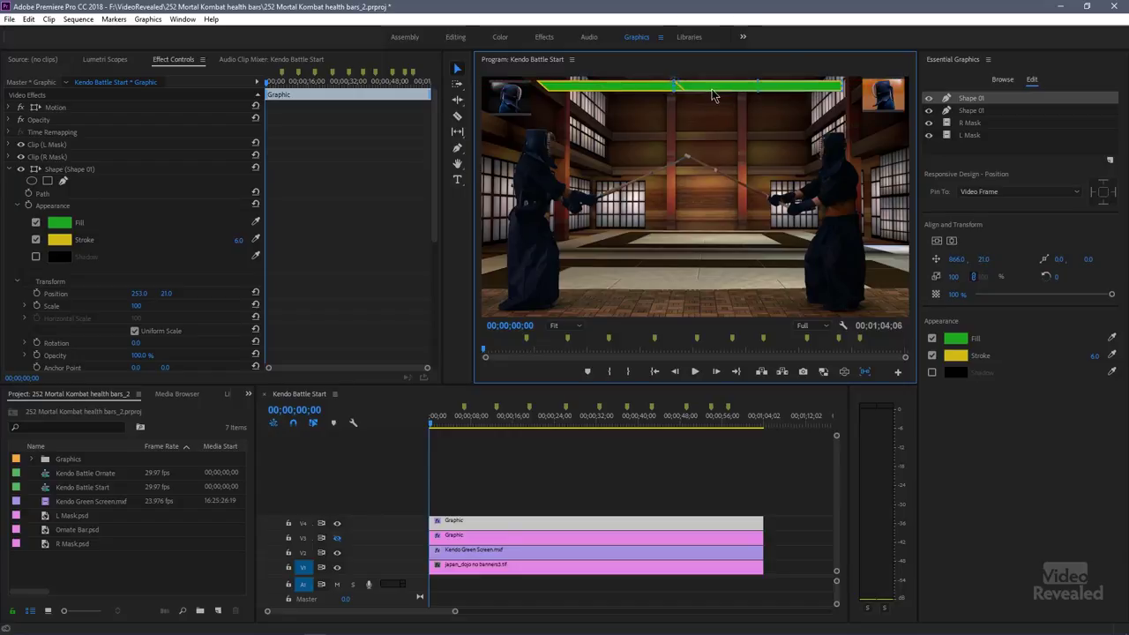
left_click_drag(715, 91, 756, 93)
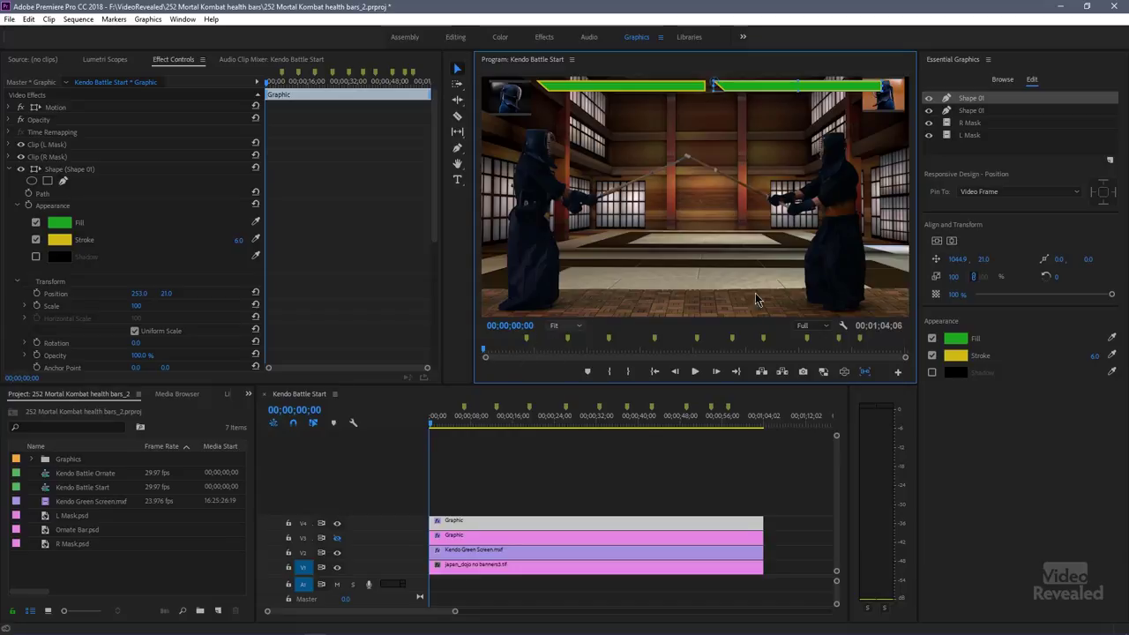
left_click(556, 325)
left_click(586, 446)
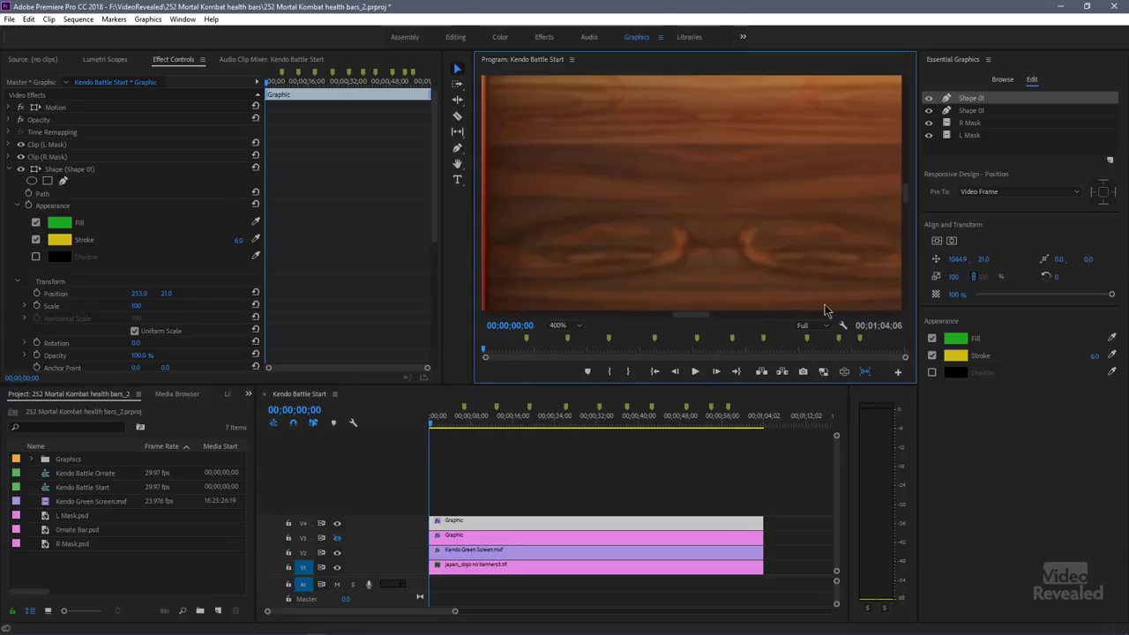
left_click_drag(904, 198, 905, 103)
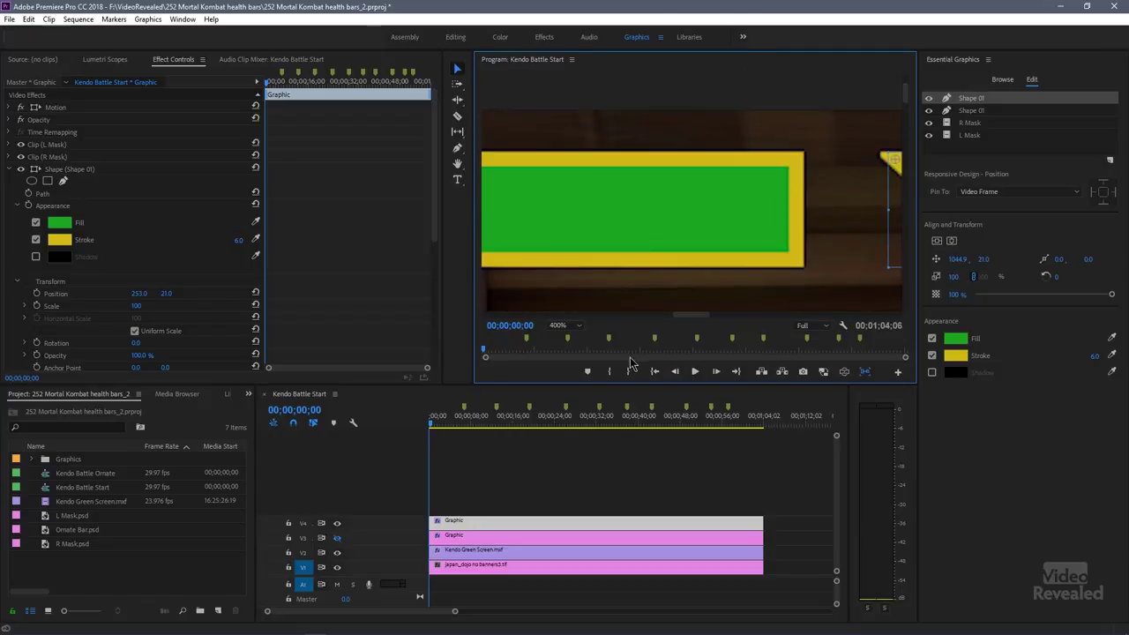
left_click_drag(694, 318, 719, 314)
Try adding a top-edge anchor and moving the corner point with the Pen, then undo those edits
left_click(457, 147)
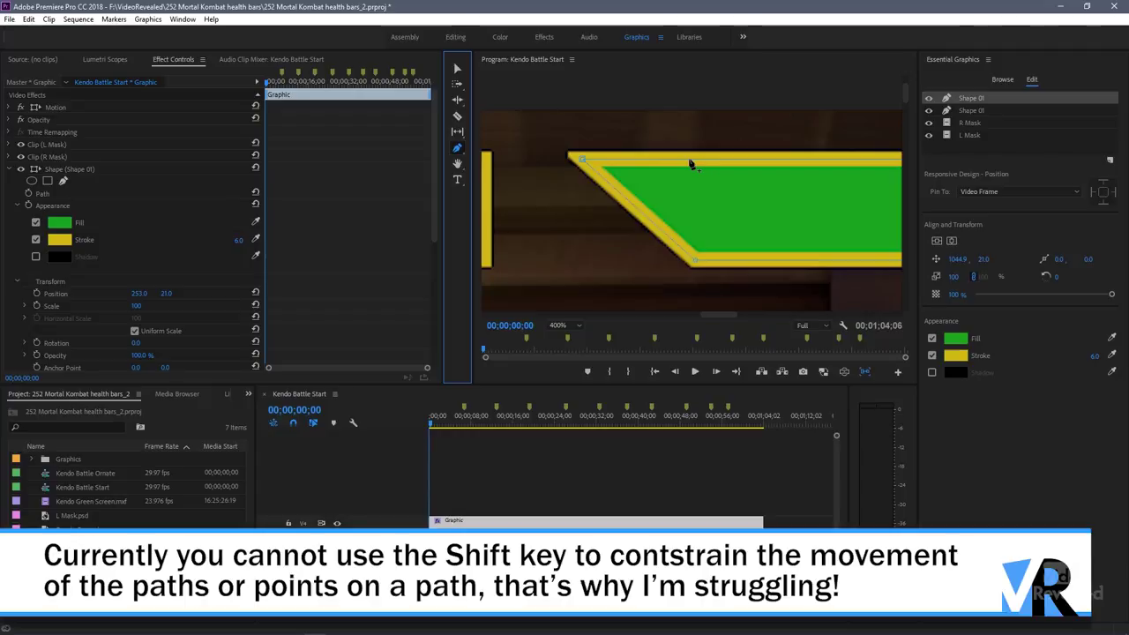
left_click(688, 161)
left_click_drag(583, 159, 688, 160)
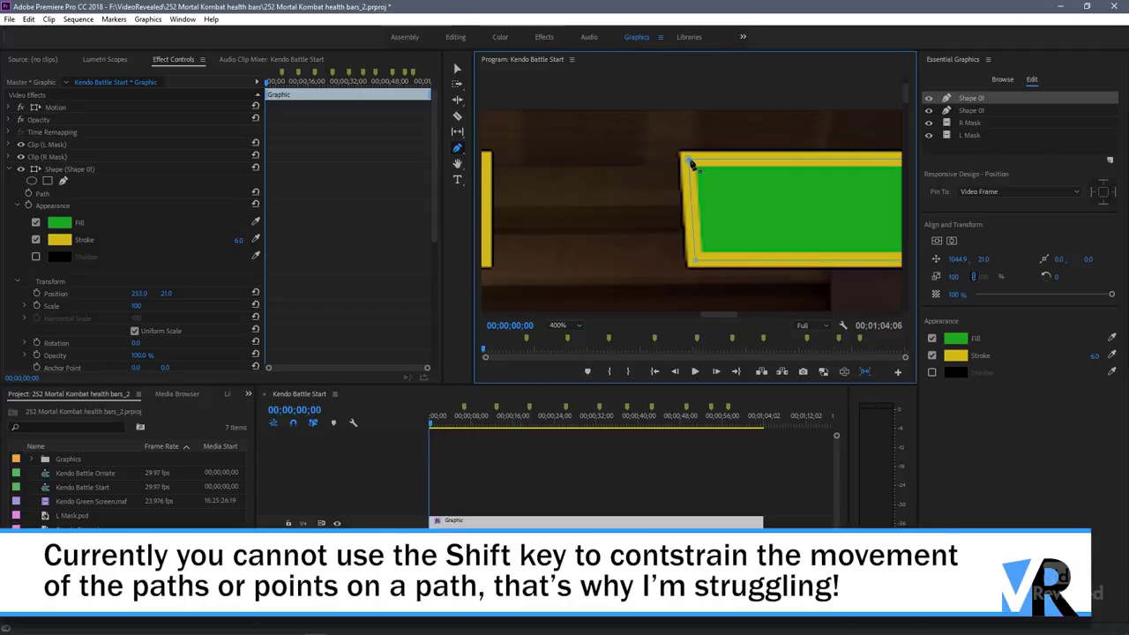
key("v")
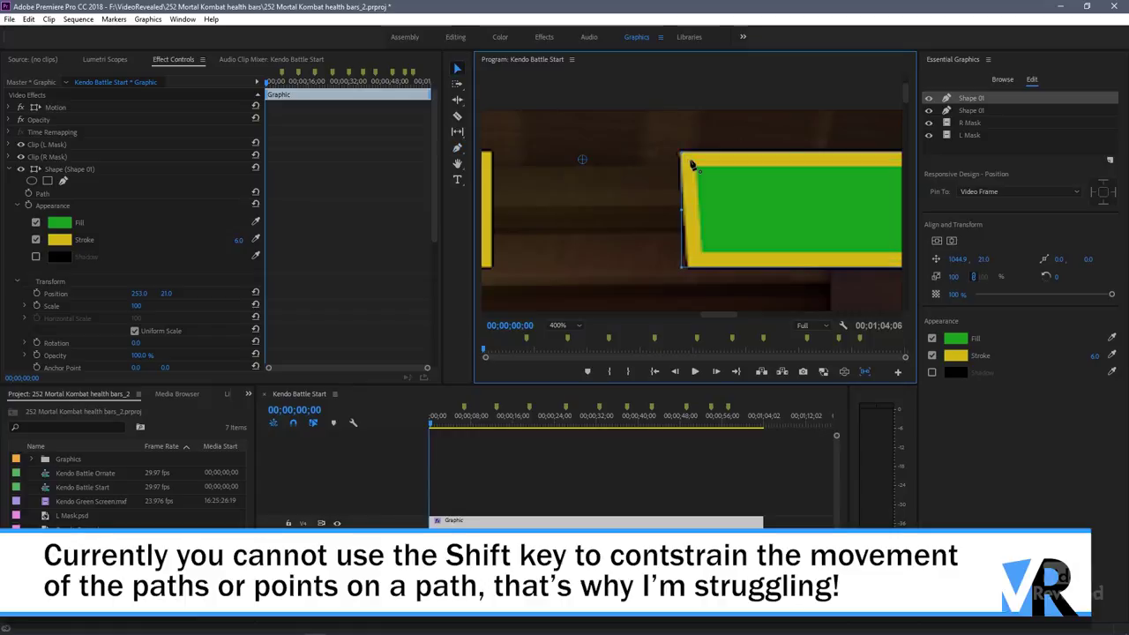
key("p")
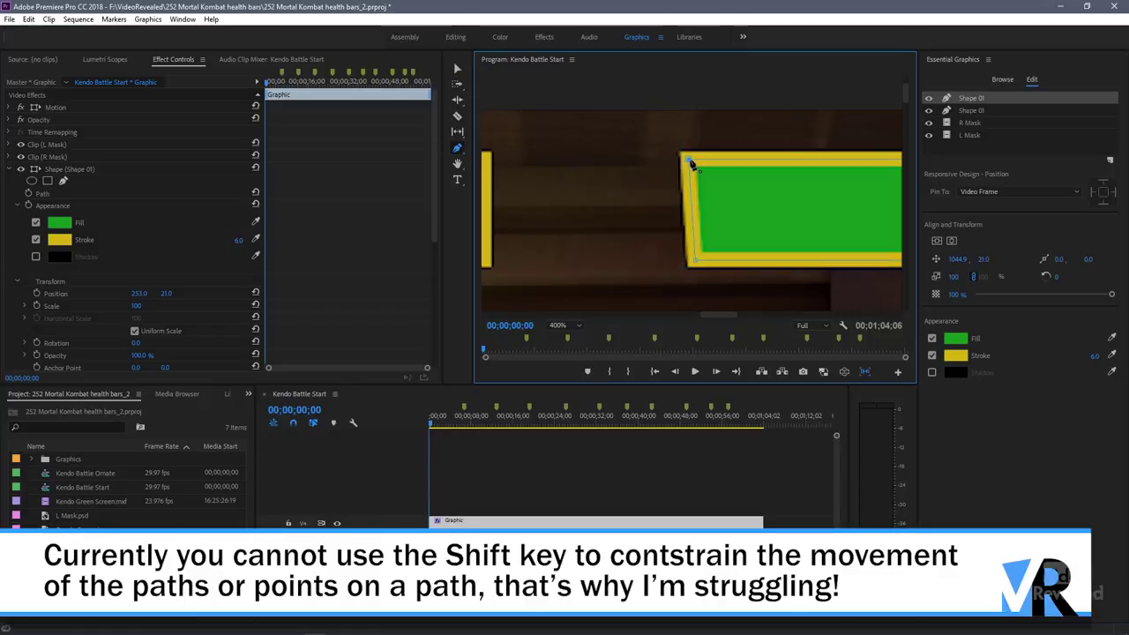
left_click_drag(688, 164, 700, 169)
key("ctrl+z")
key("ctrl+z")
key("ctrl+z")
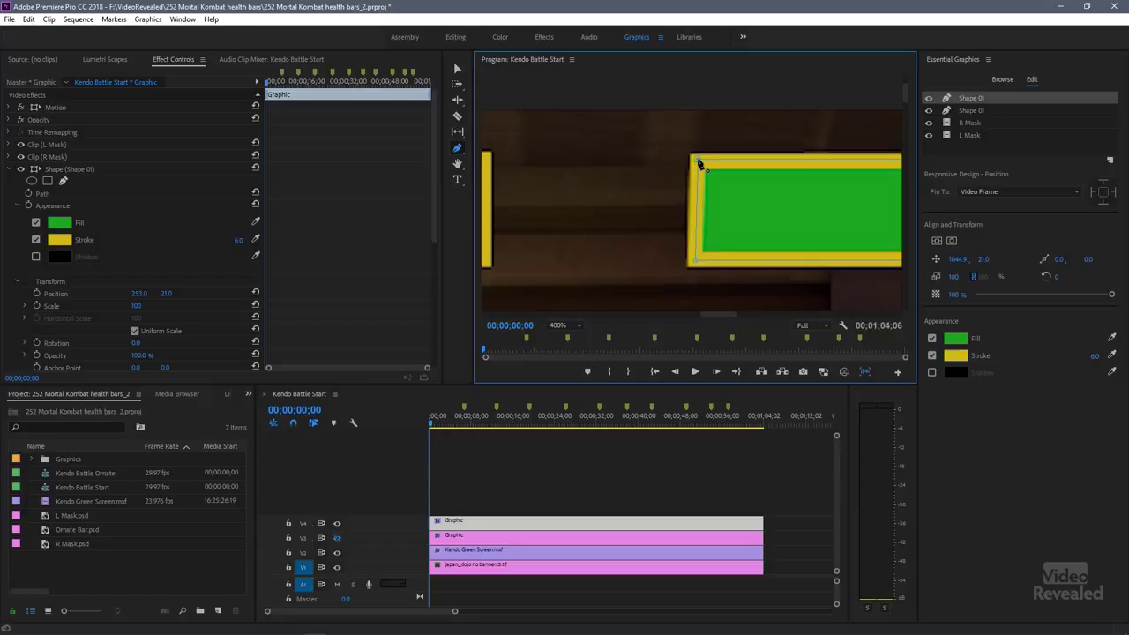
key("ctrl+z")
key("ctrl+z")
key("ctrl+z")
key("ctrl+z")
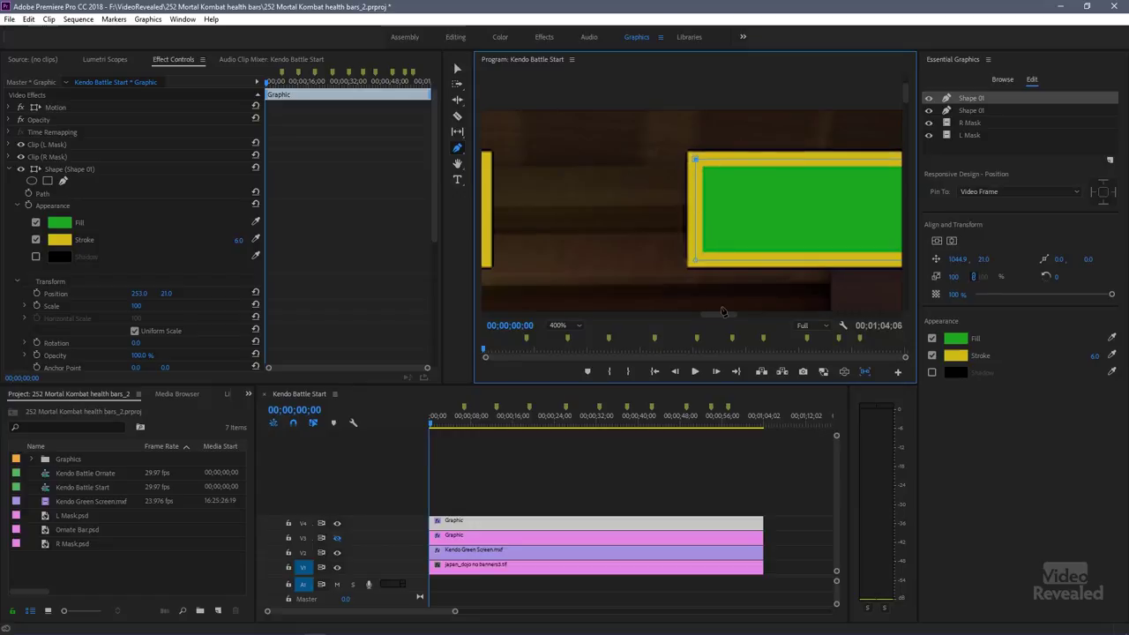
Delete the bar's bottom-right vertex to slant its end, then fit the whole frame
left_click_drag(713, 314, 862, 309)
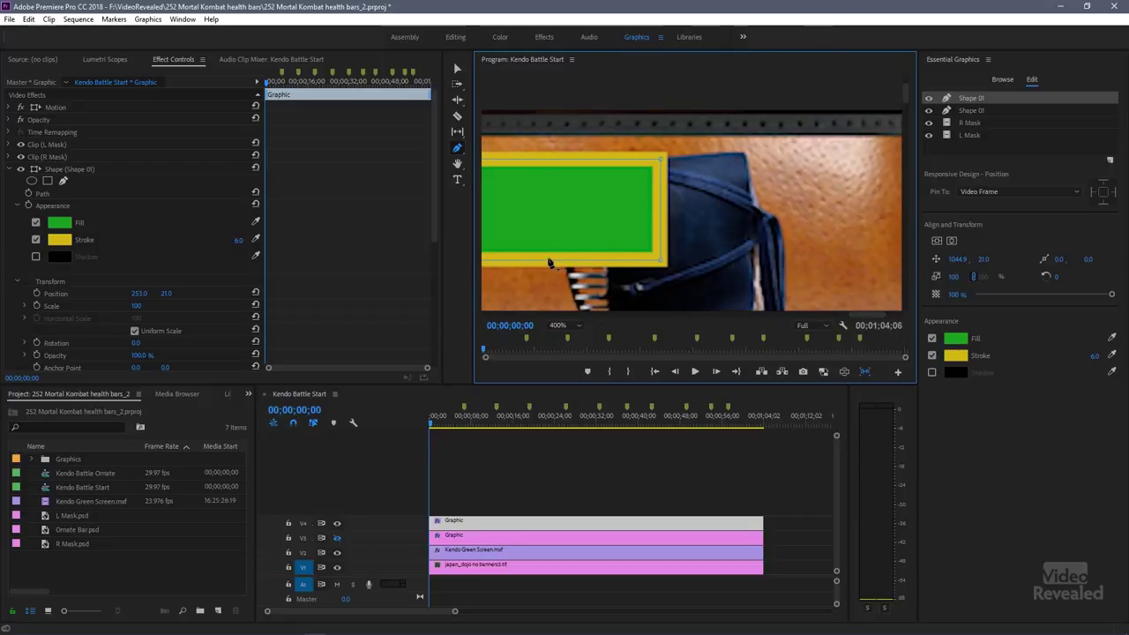
left_click(662, 263)
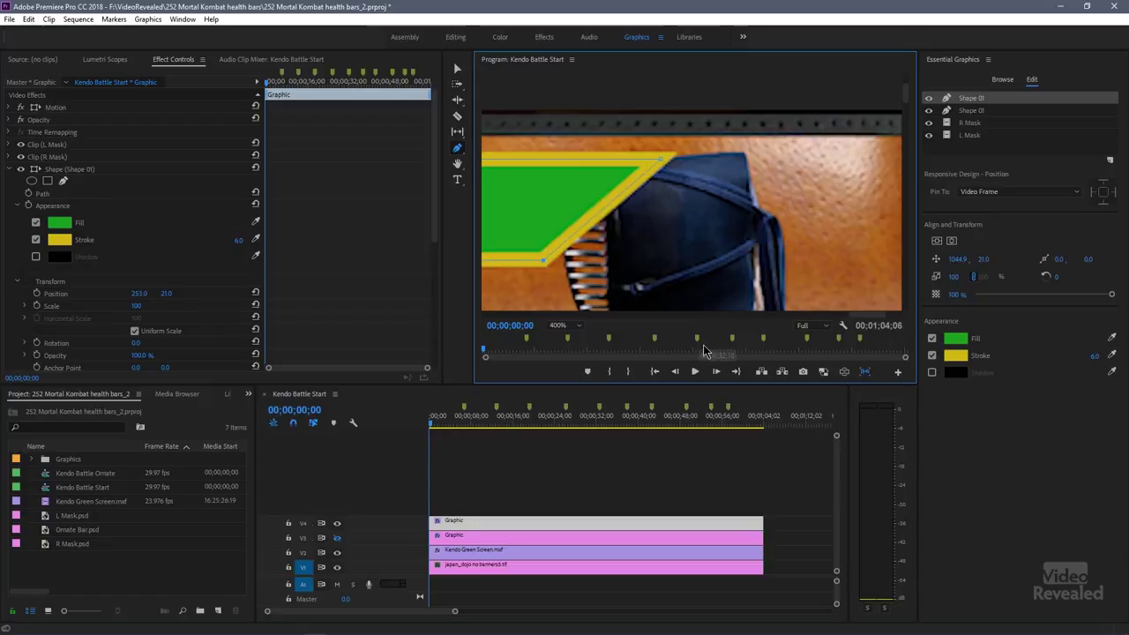
left_click(561, 327)
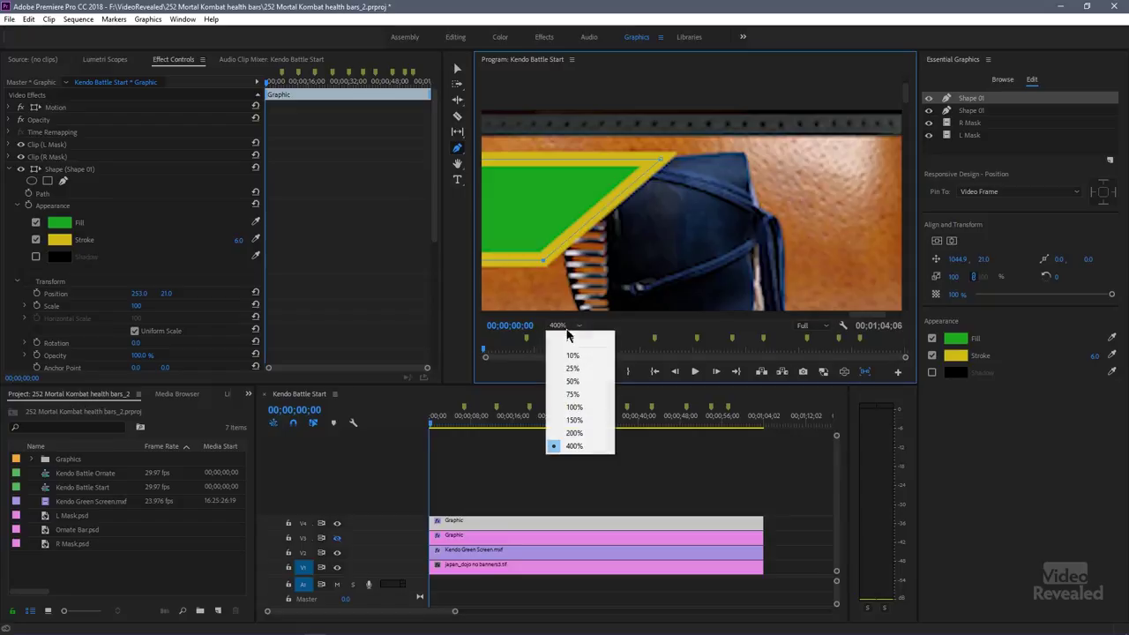
left_click(578, 339)
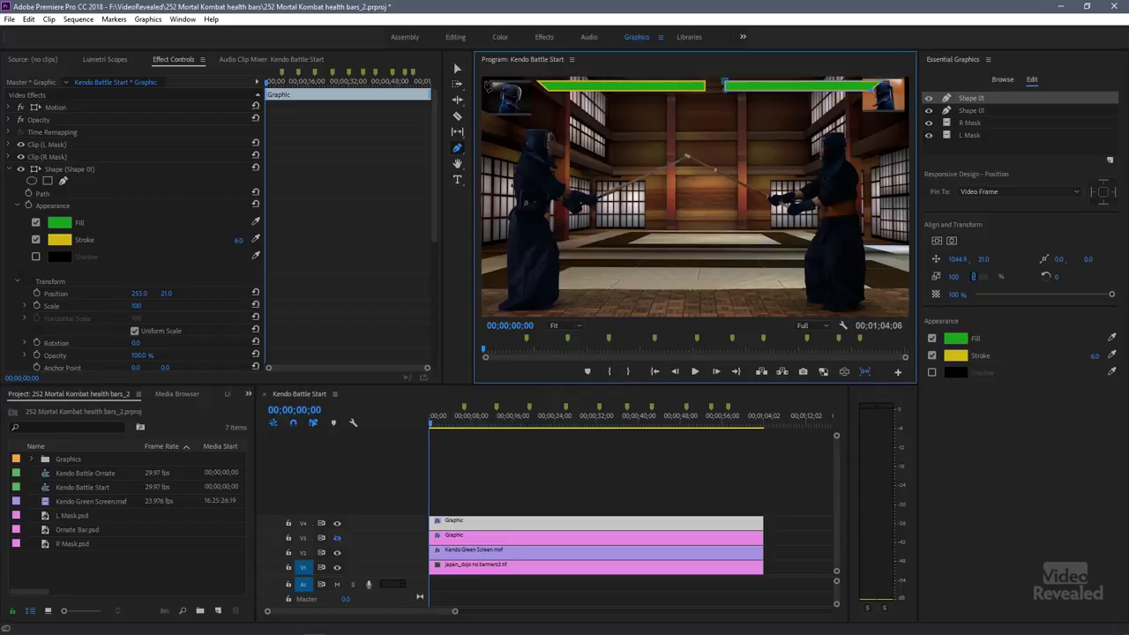
Slide the right bar left to meet the left bar and move the left bar to 218, 23
left_click(456, 68)
left_click_drag(746, 88, 665, 86)
left_click(666, 90)
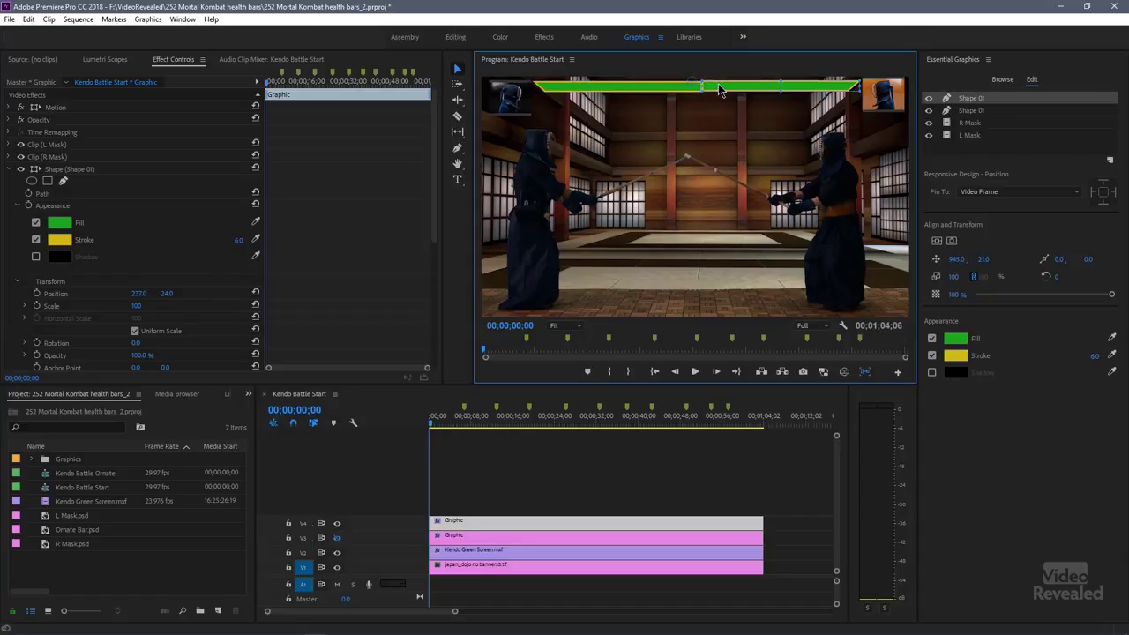
left_click(673, 86)
left_click(673, 86)
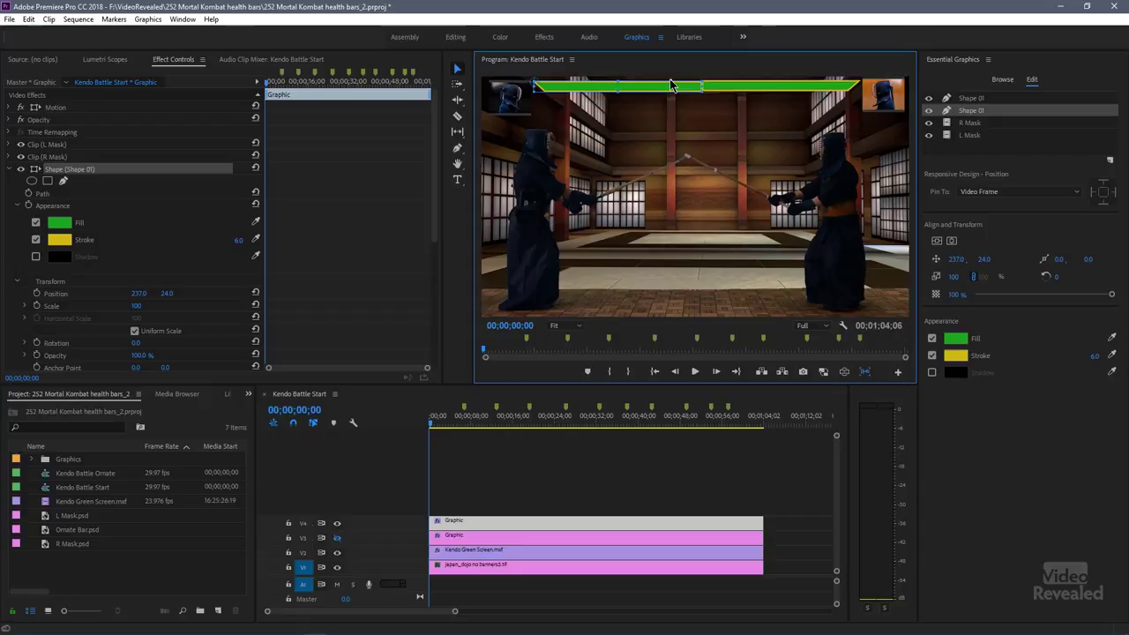
left_click(673, 87)
left_click(672, 86)
left_click_drag(672, 87, 666, 86)
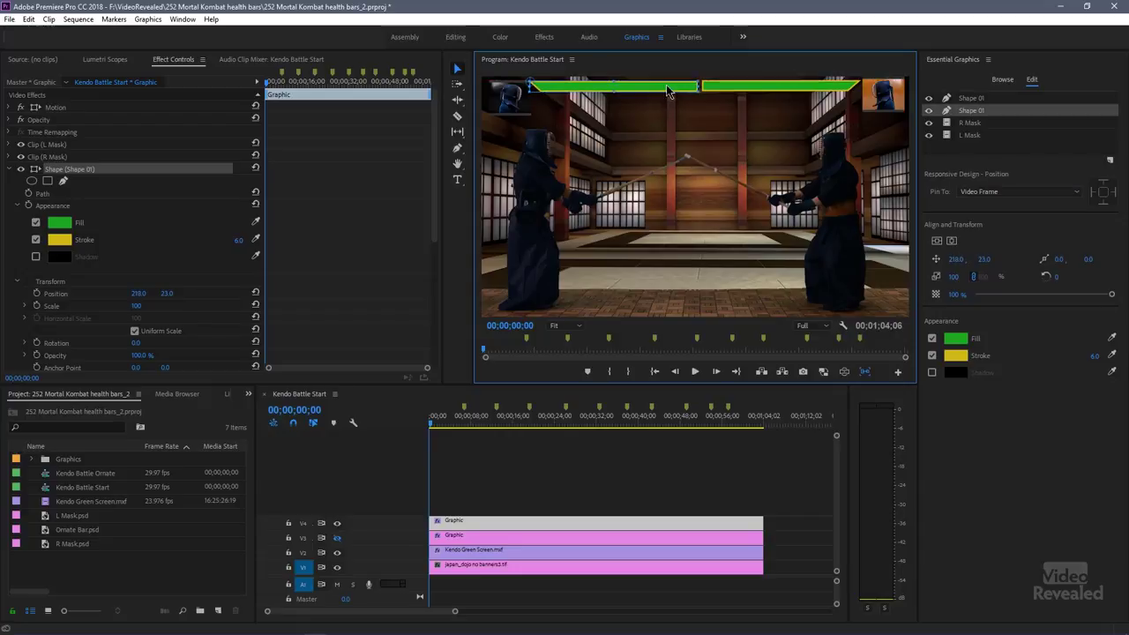
left_click(695, 118)
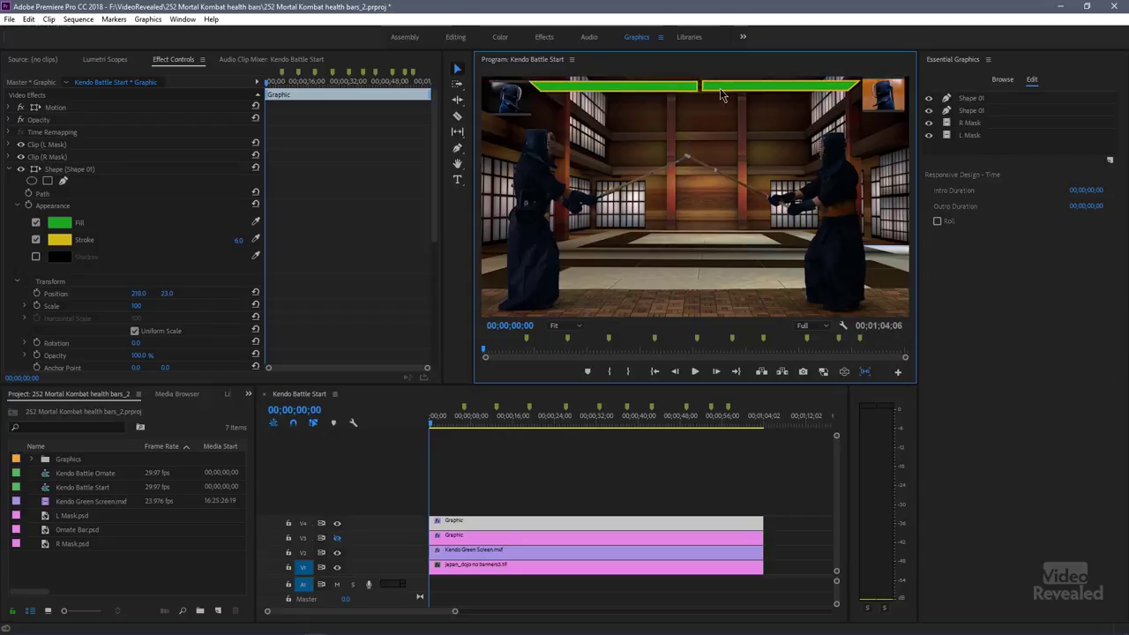
Nudge the right bar into alignment at 947.1, 23.0 and select the top shape layer
mouse_move(720, 88)
left_mouse_down()
mouse_move(719, 106)
mouse_move(713, 89)
left_mouse_up()
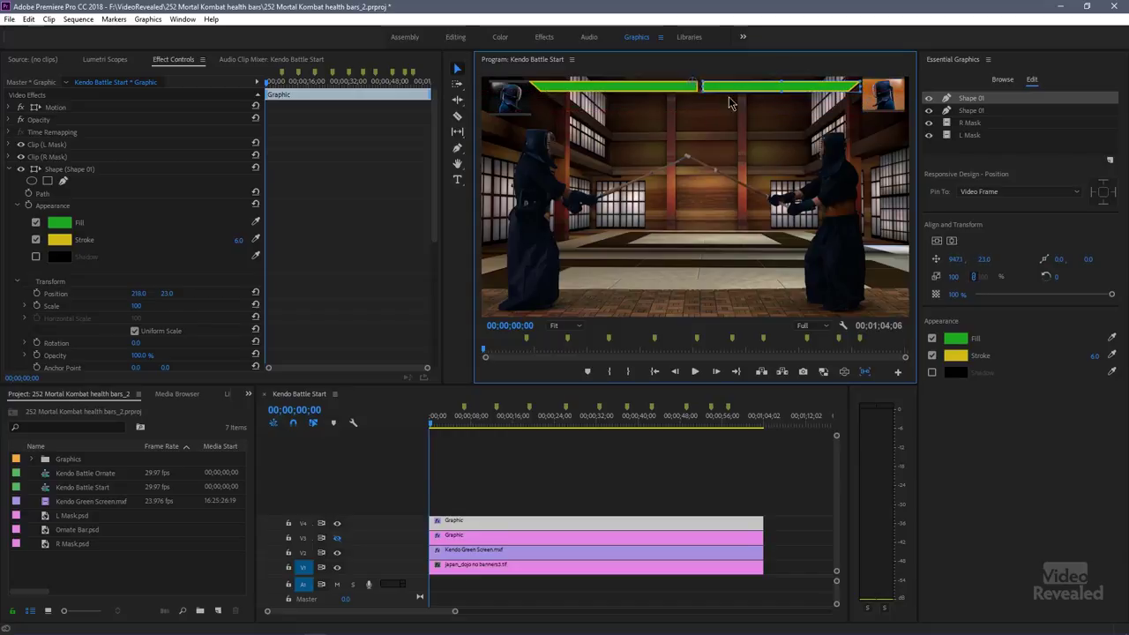
left_click(714, 139)
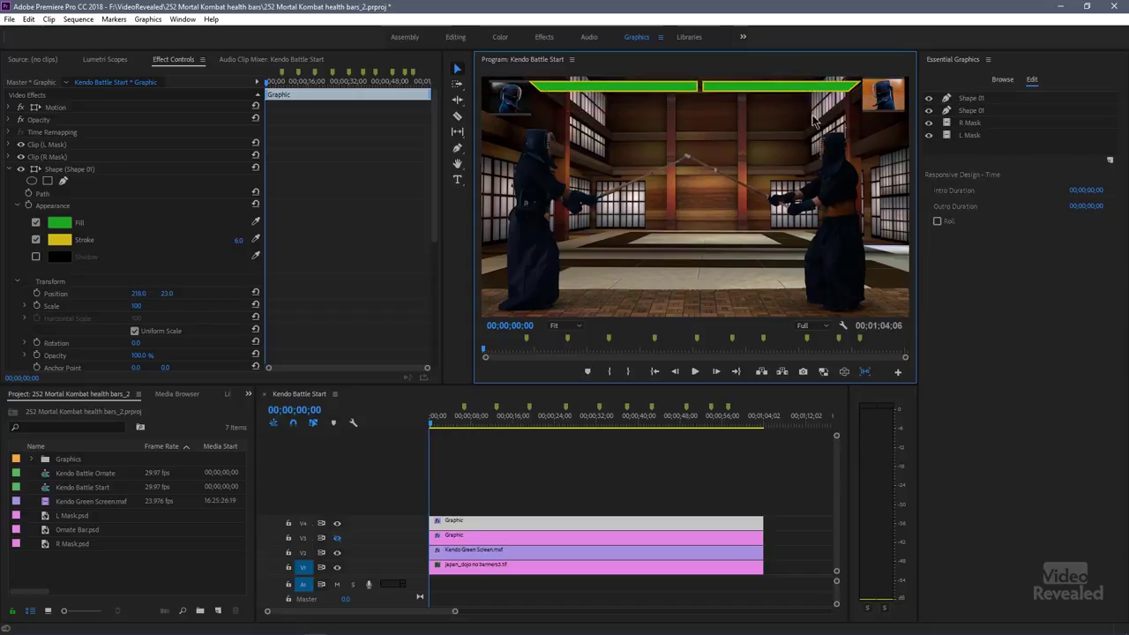
left_click(984, 100)
left_click(983, 115)
Rename the top shape layer to 'R shape'
left_click(983, 104)
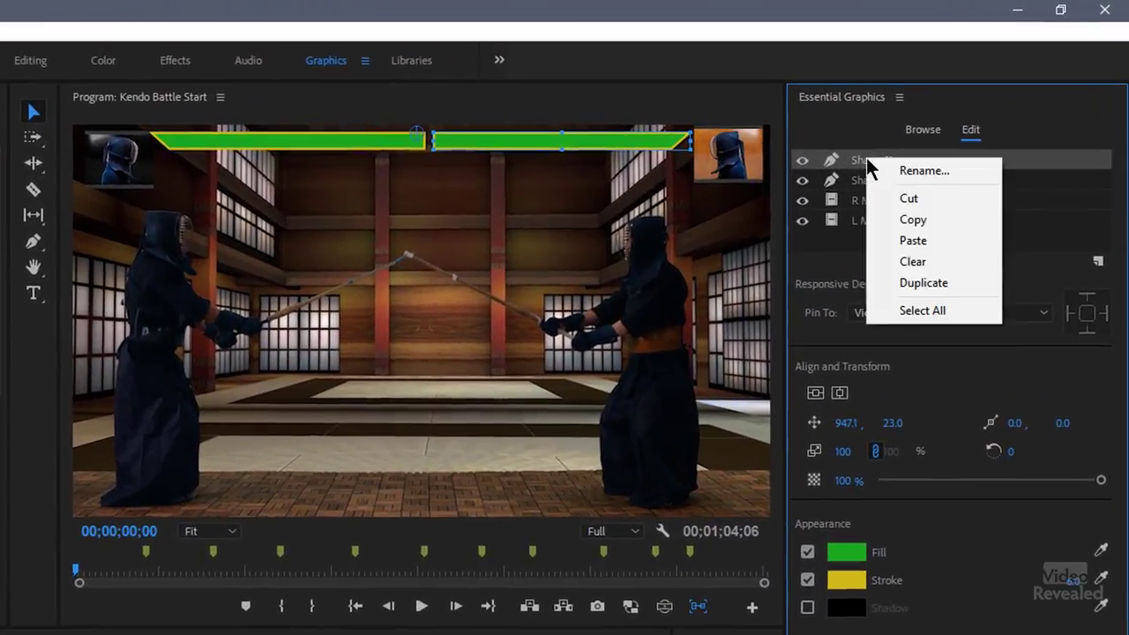
left_click(924, 170)
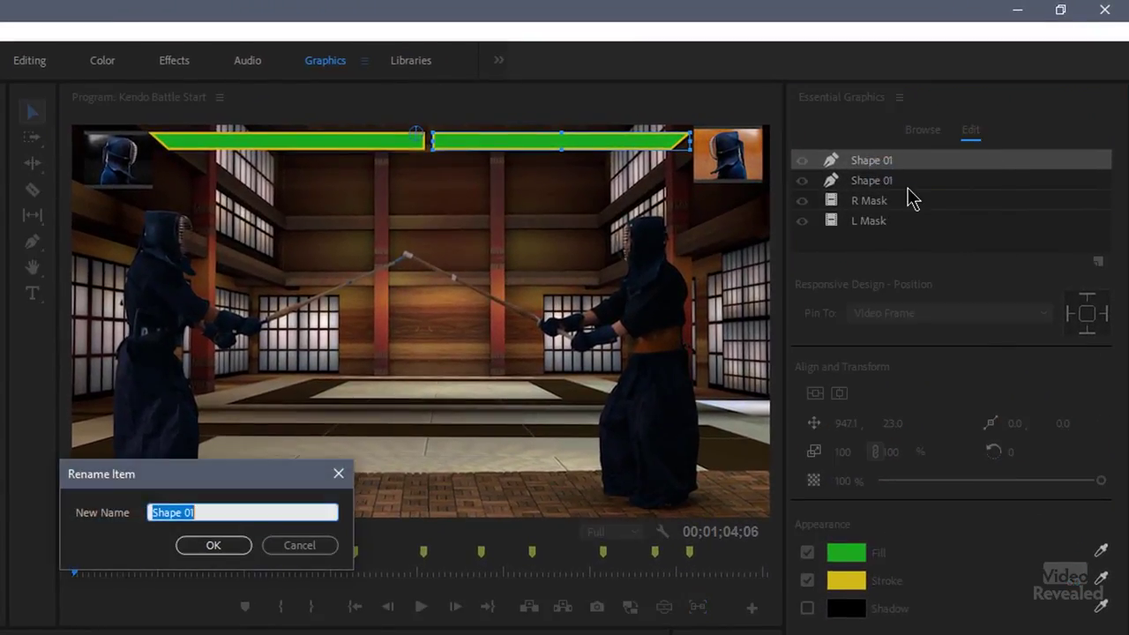
type("R shape")
key("Return")
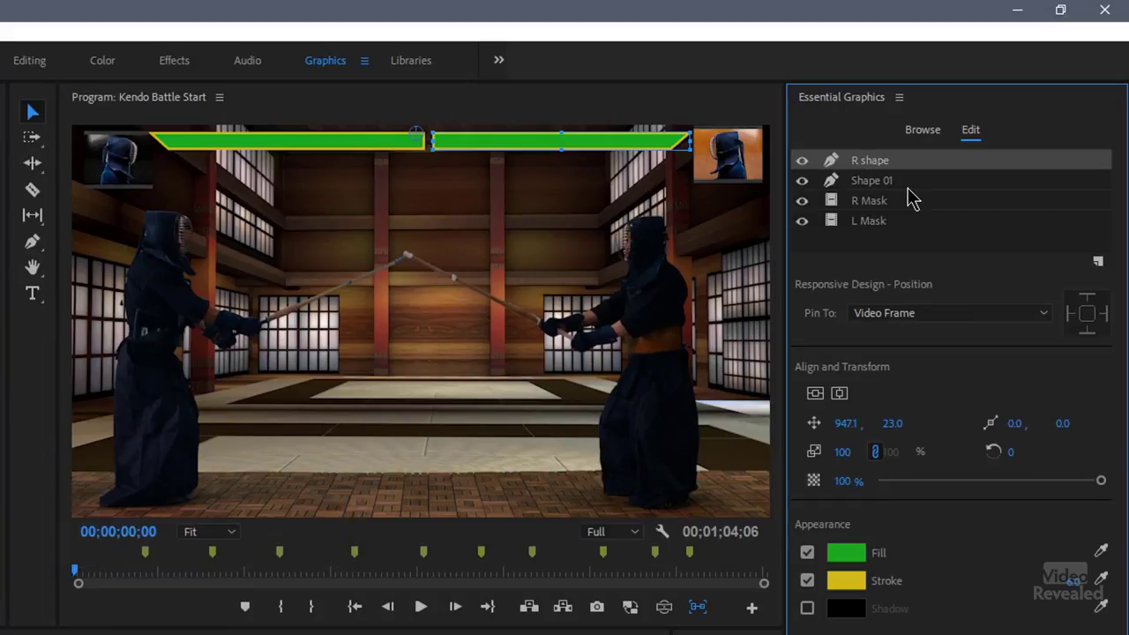
Rename the left bar's Shape 01 layer to 'L Shape'
left_click(882, 189)
right_click(879, 182)
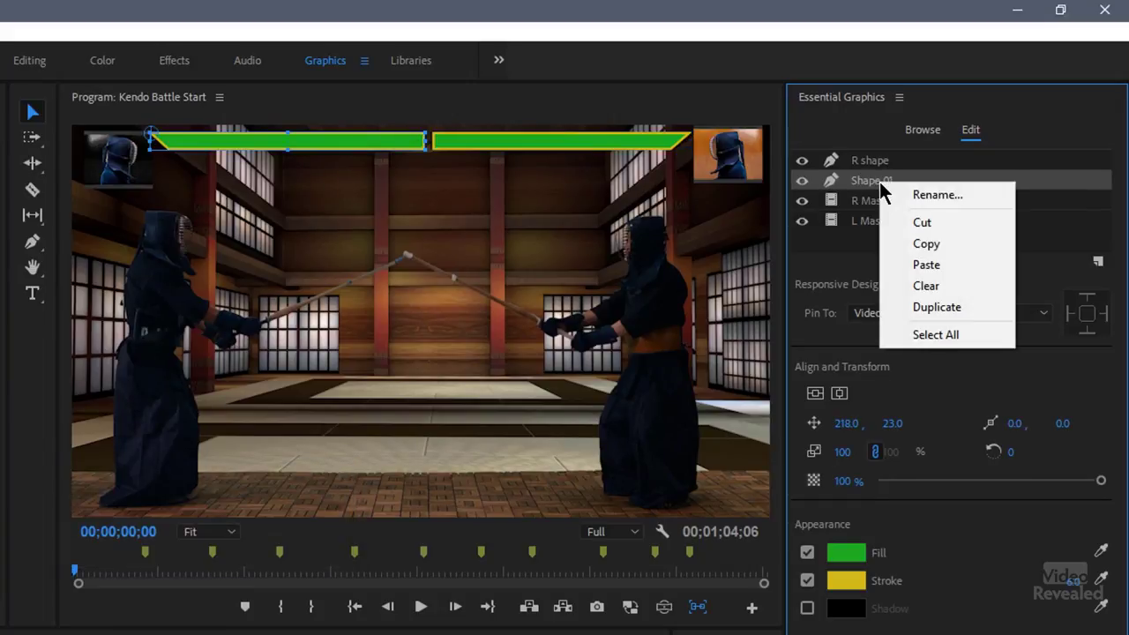
left_click(913, 194)
type("L Shap")
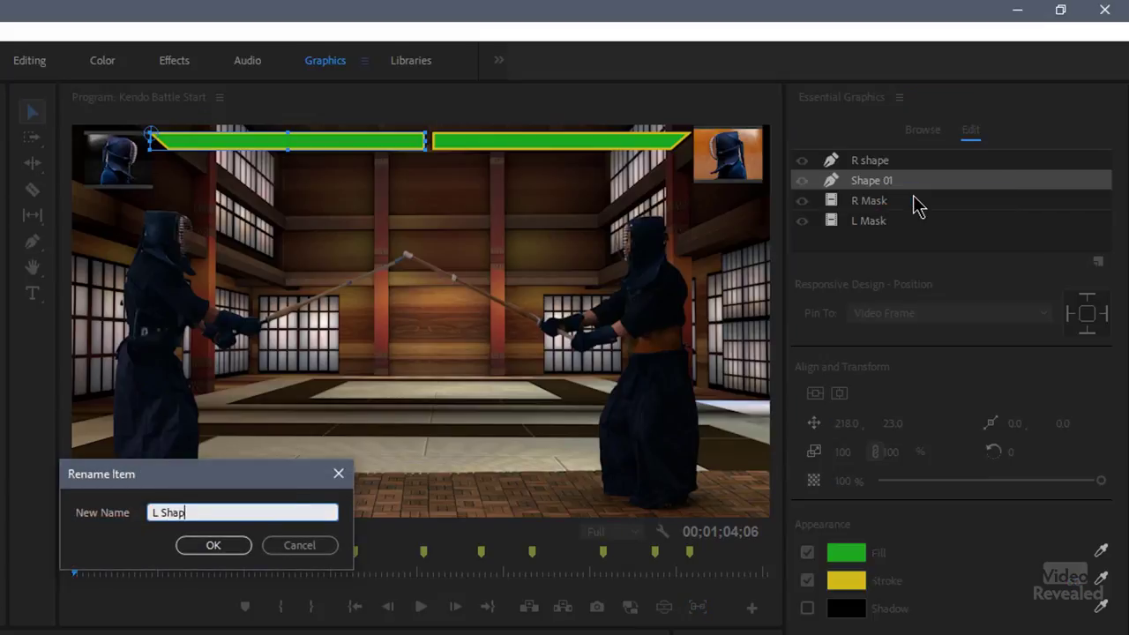
type("e")
key("Return")
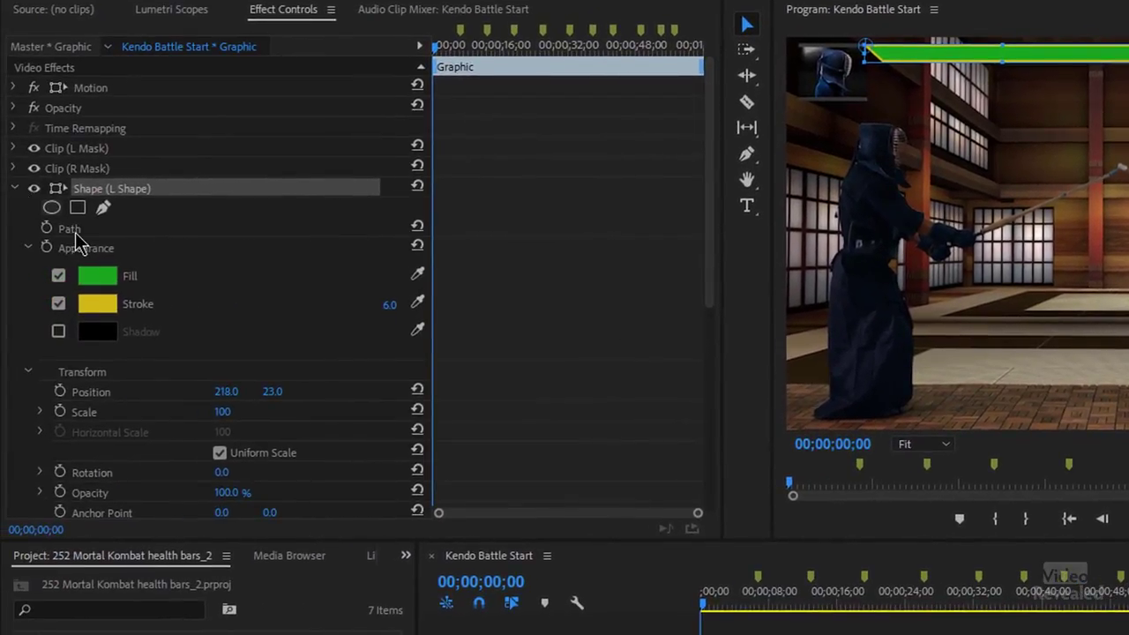
Unlink L Shape's scale, test a horizontal stretch, then restore uniform scale 100
left_click(28, 250)
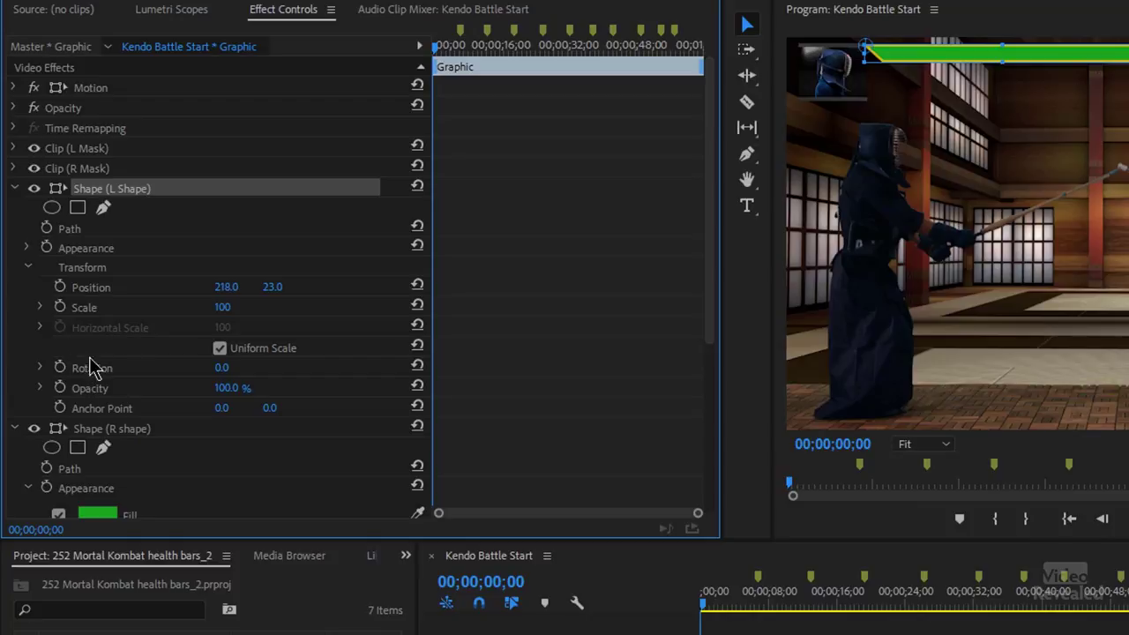
left_click(218, 349)
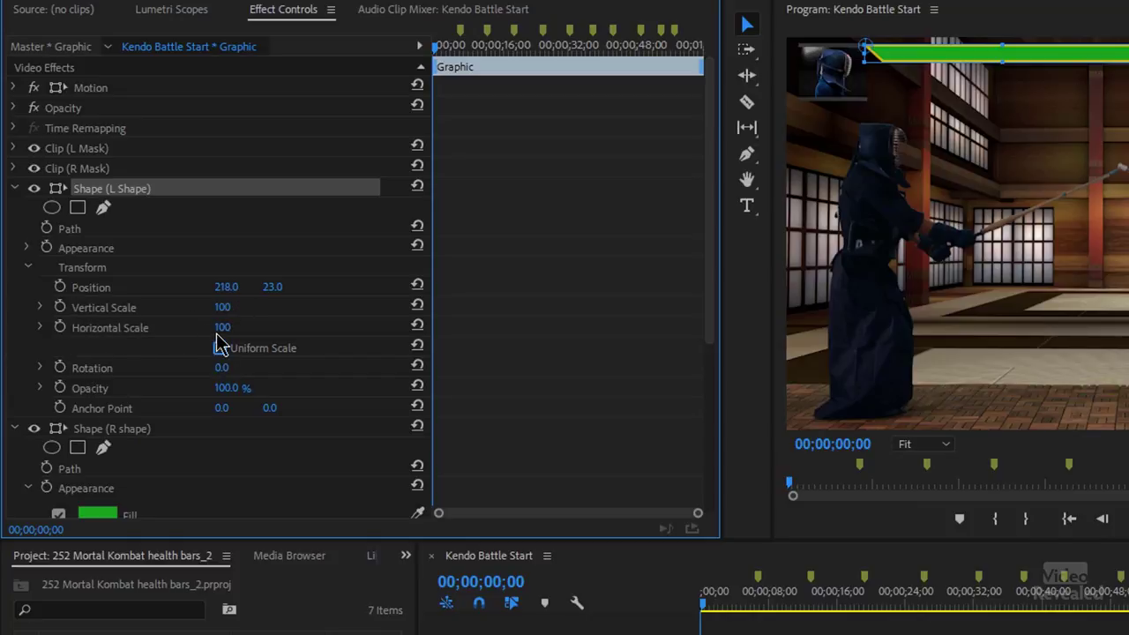
mouse_move(220, 327)
left_mouse_down()
mouse_move(154, 327)
mouse_move(232, 328)
left_mouse_up()
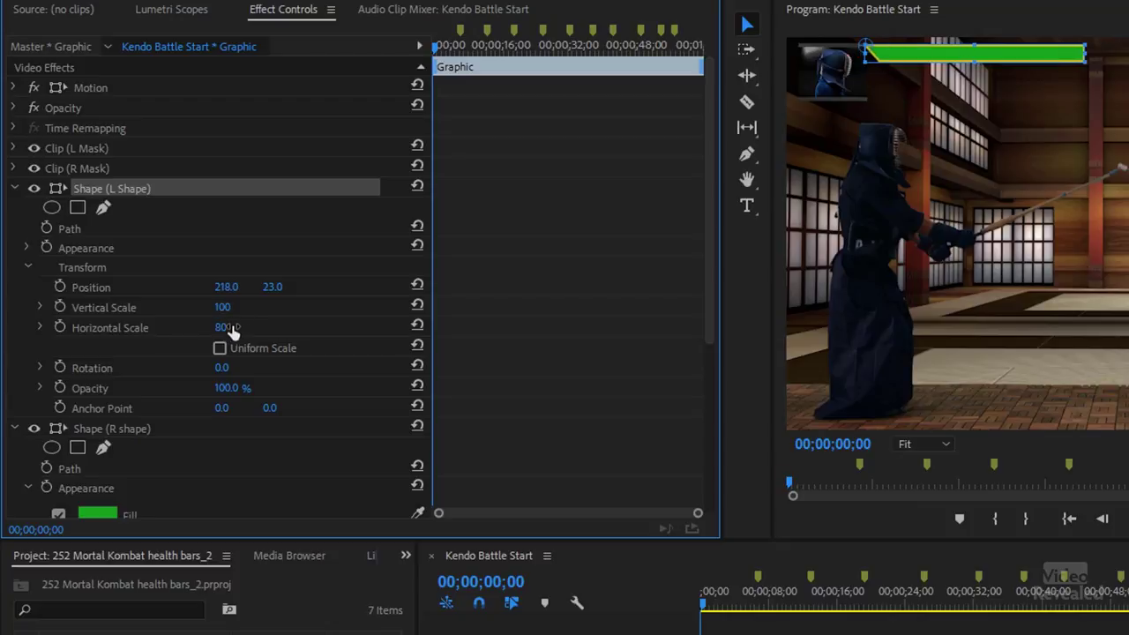
double_click(219, 348)
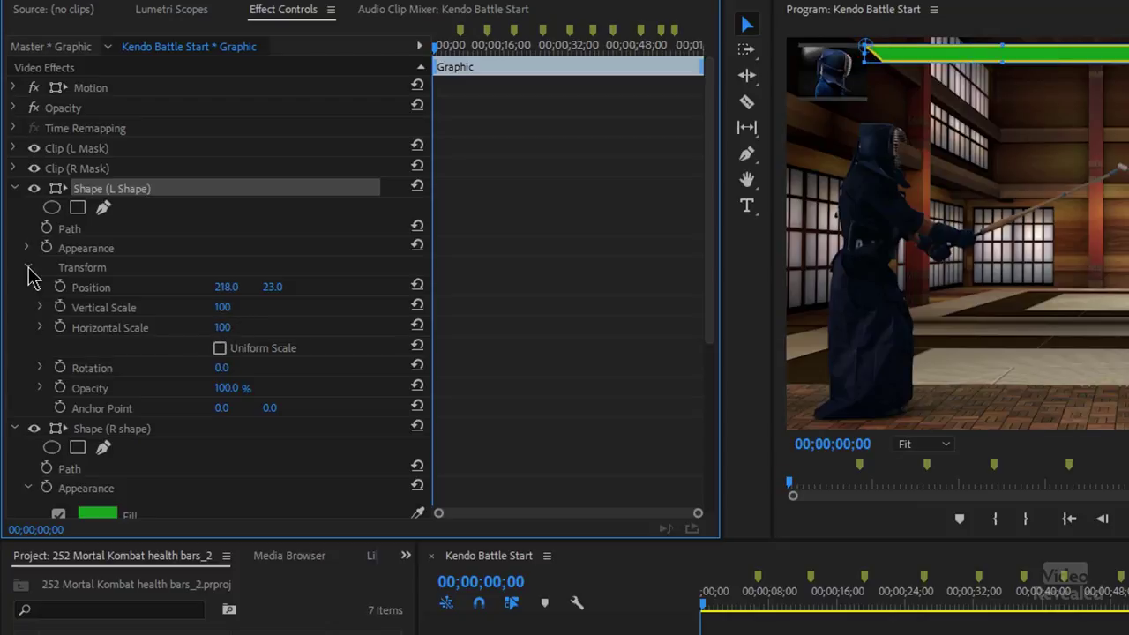
left_click(220, 348)
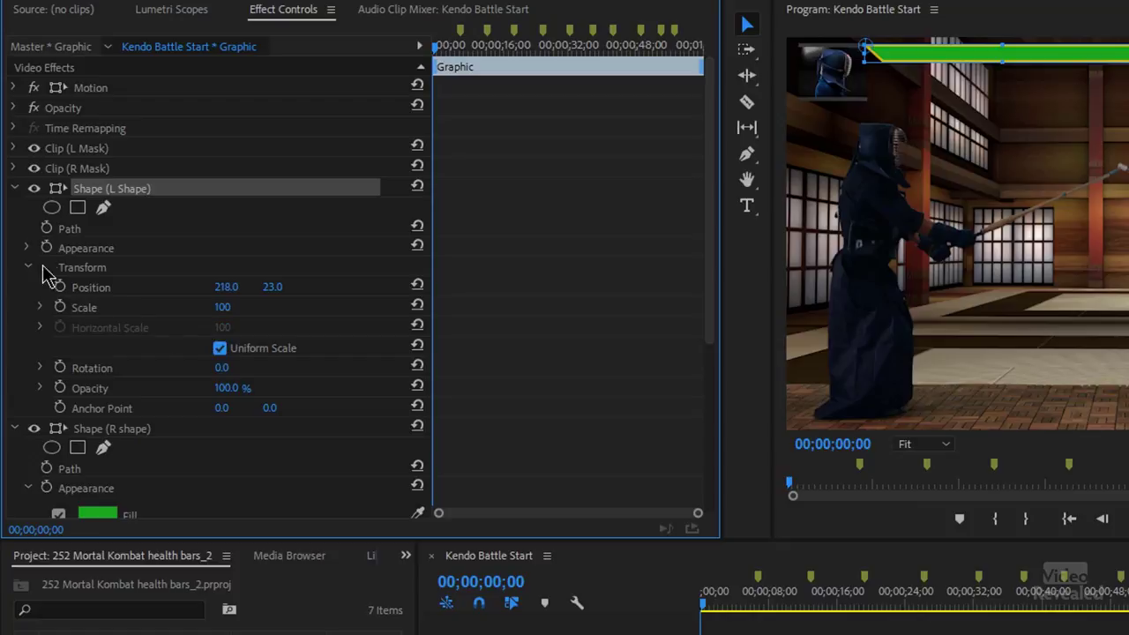
Collapse the L Shape and R shape transform and appearance groups in Effect Controls
left_click(27, 267)
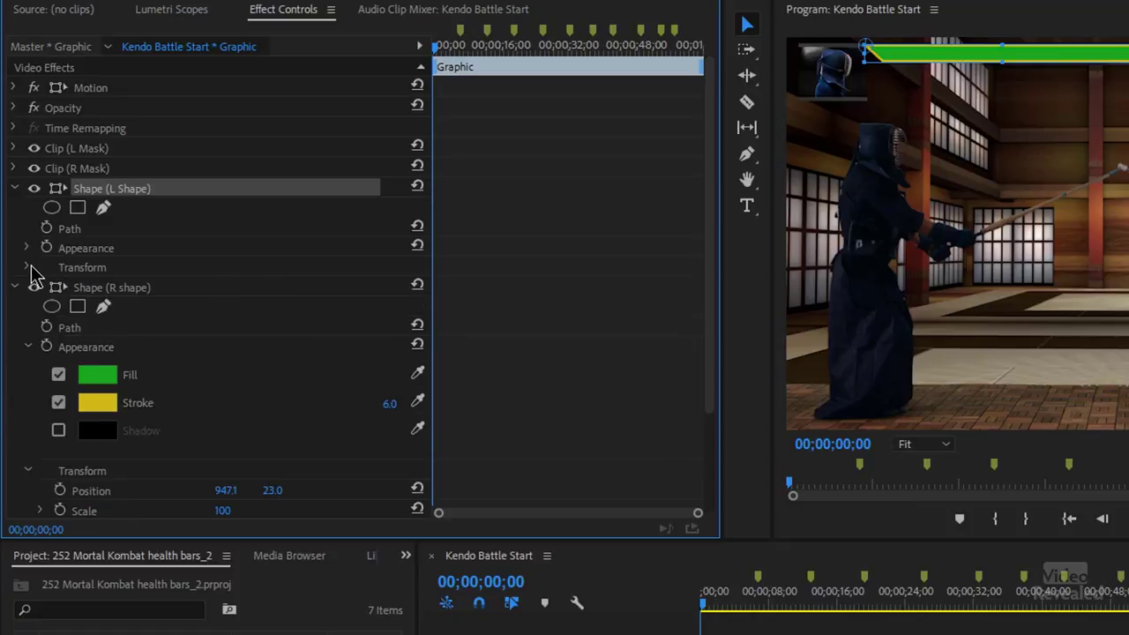
left_click(39, 349)
left_click(28, 348)
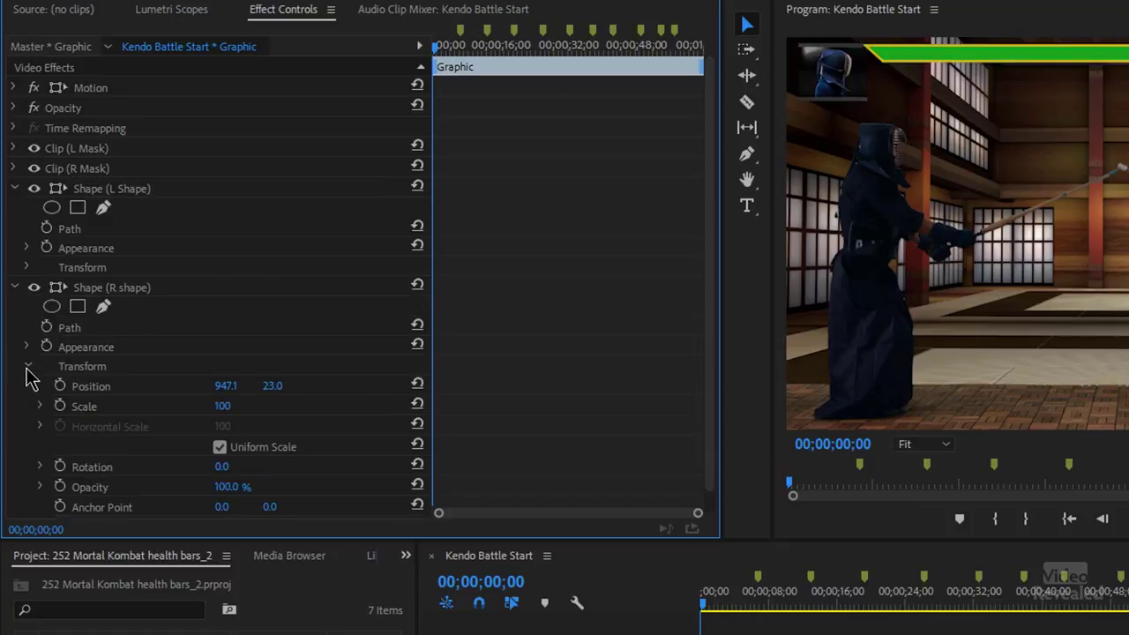
left_click(28, 367)
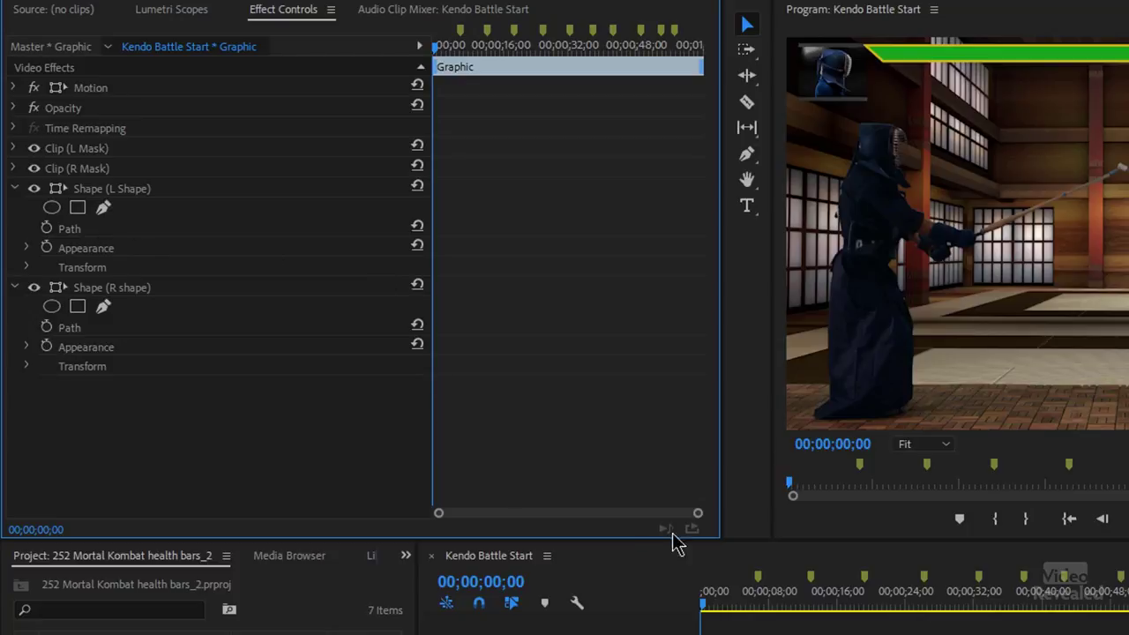
In Kendo Battle Start, enable Path keyframes for L Shape and R shape at 00;00;00;00
left_click(687, 612)
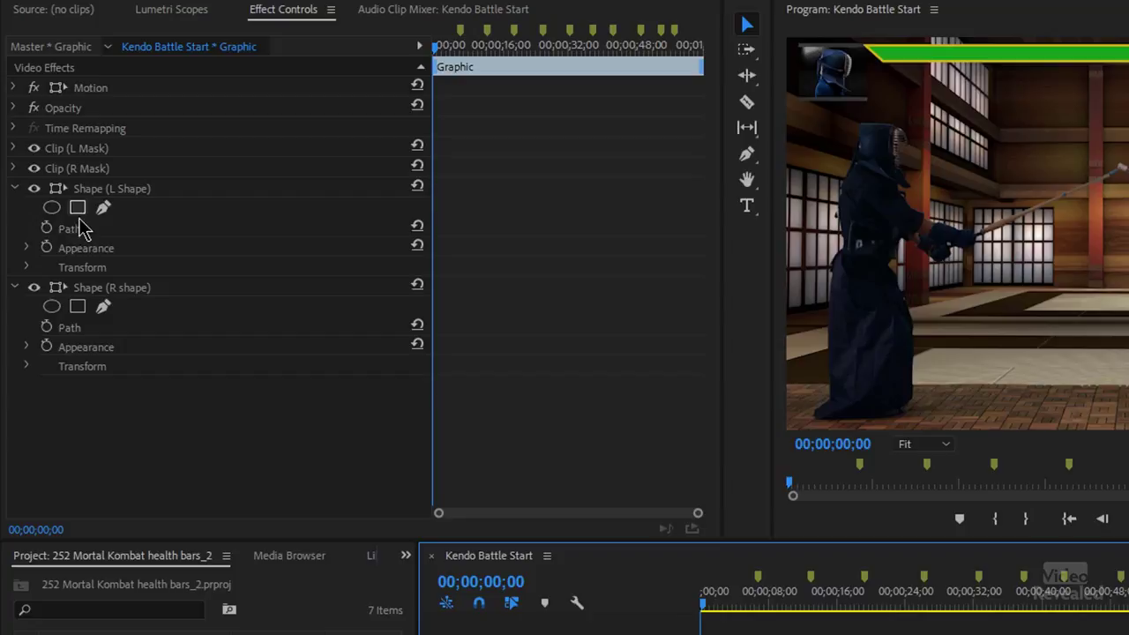
left_click(46, 227)
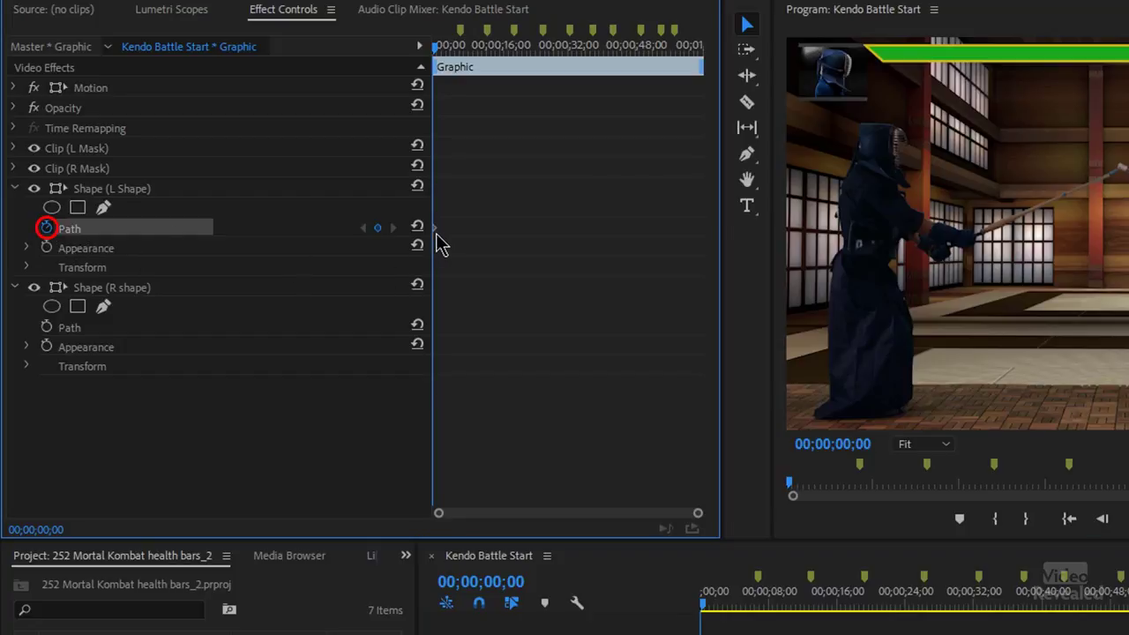
left_click(46, 327)
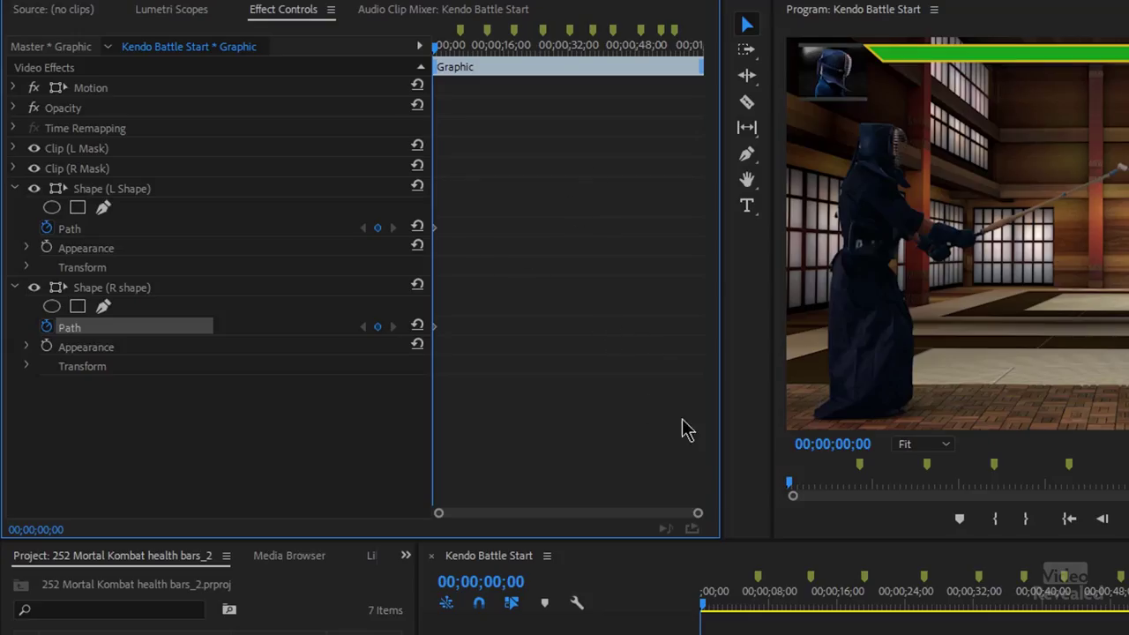
Enlarge the Program monitor, park the playhead at 00;00;06;23, and select the left health bar shape
left_click_drag(826, 541, 829, 618)
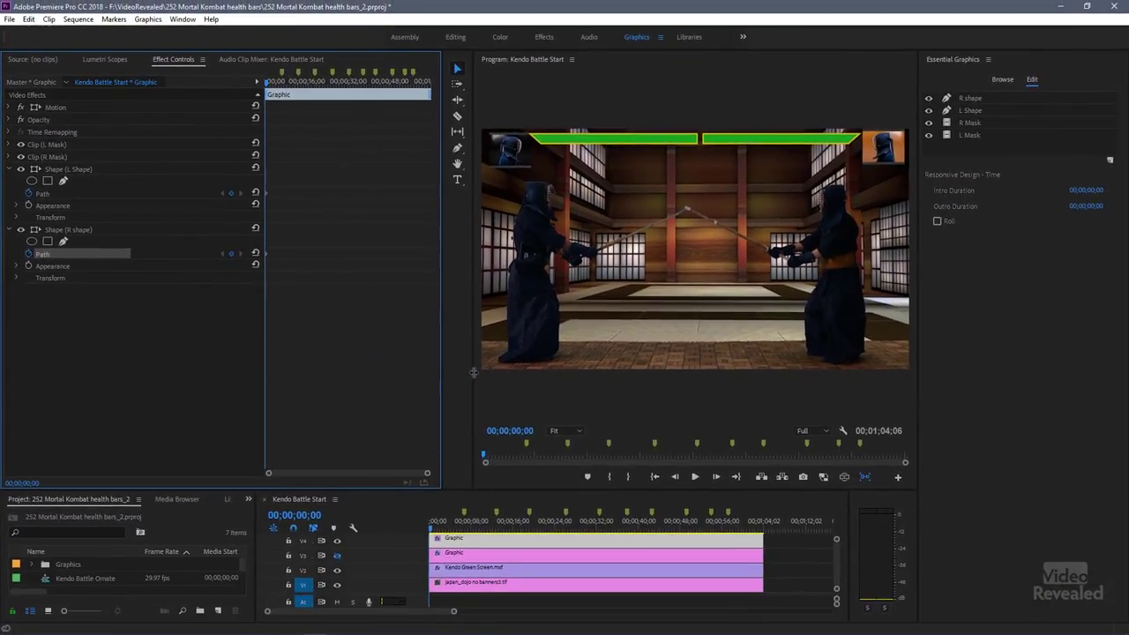
left_click_drag(474, 372, 368, 357)
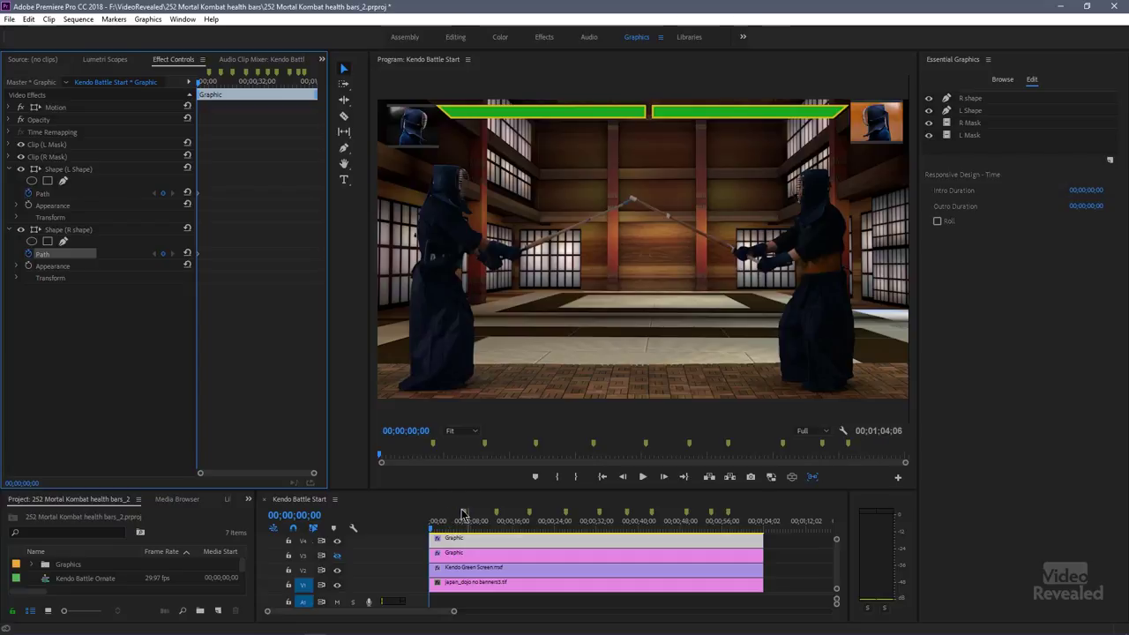
left_click_drag(436, 532, 467, 529)
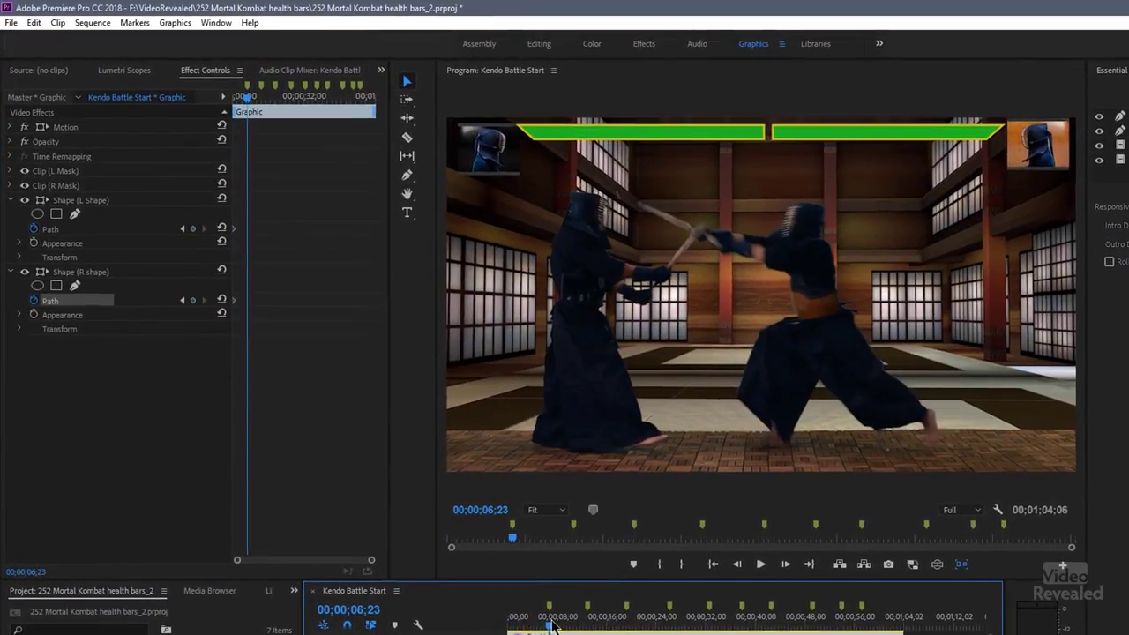
mouse_move(547, 622)
left_mouse_down()
mouse_move(535, 623)
mouse_move(556, 624)
mouse_move(547, 614)
left_mouse_up()
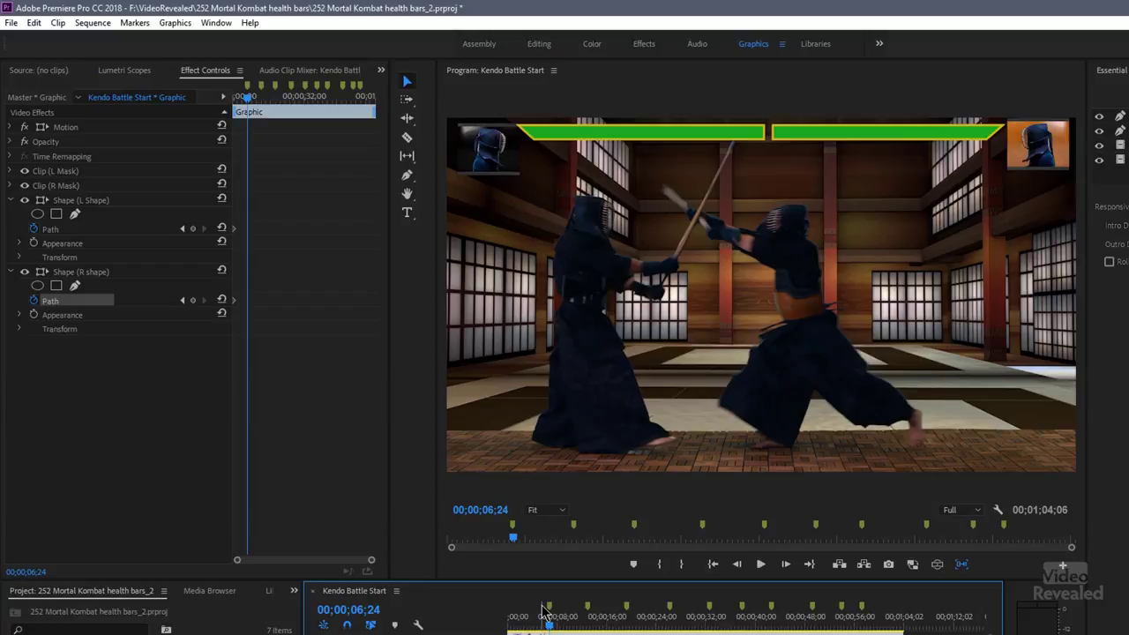
left_click_drag(556, 628, 554, 628)
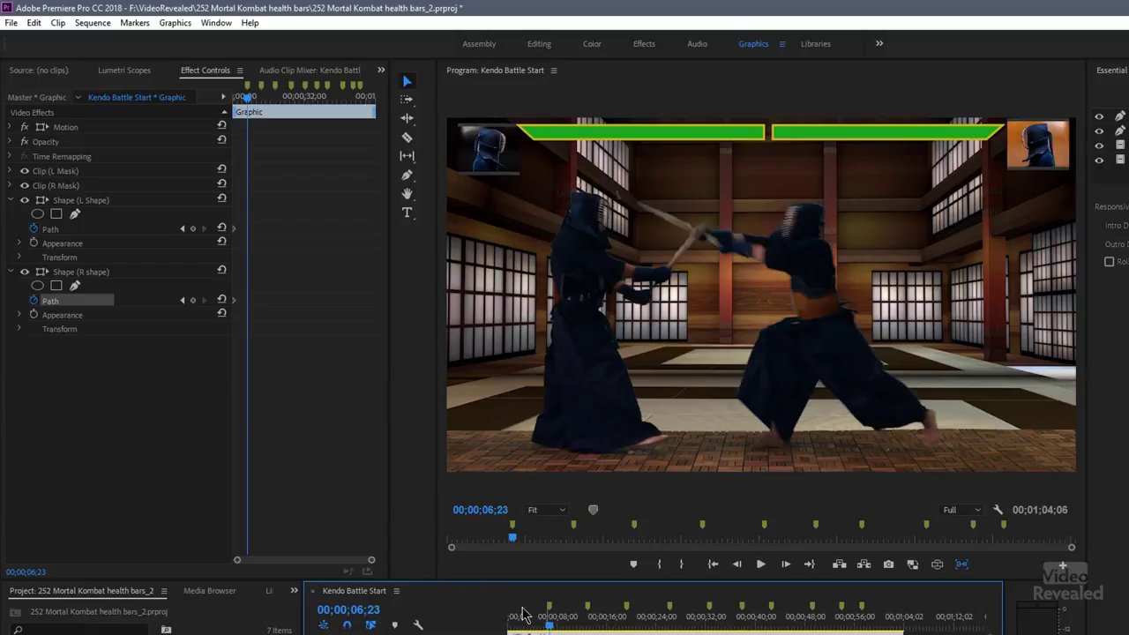
left_click(77, 202)
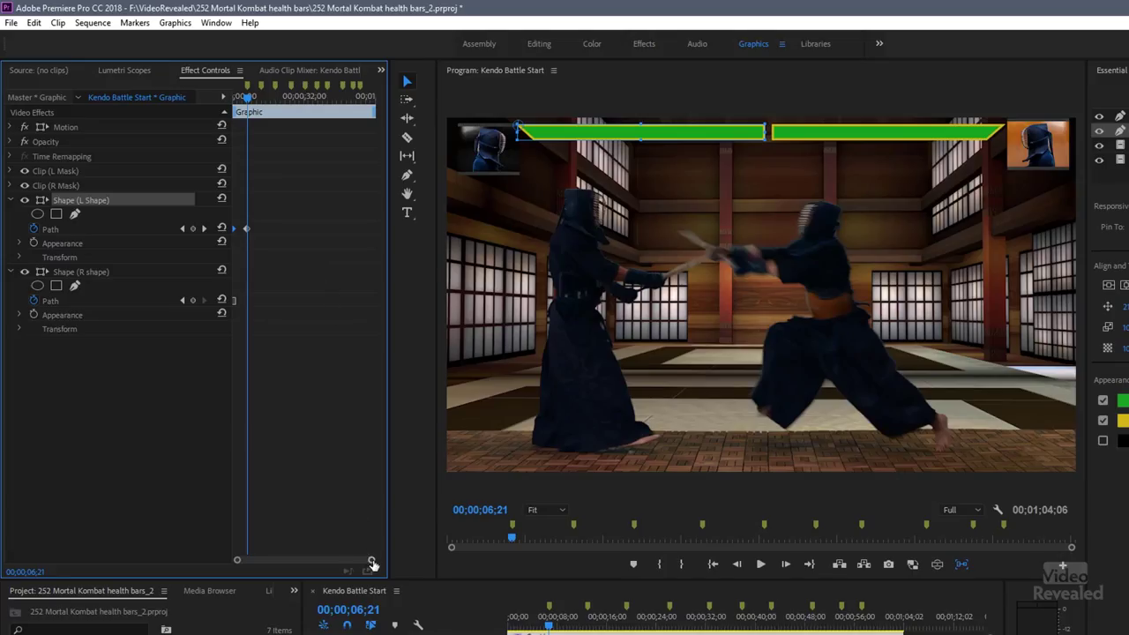
Zoom the L Shape keyframe view to about 4–8 seconds and move the playhead to 06;27
left_click_drag(372, 563, 335, 563)
left_click_drag(547, 626, 549, 628)
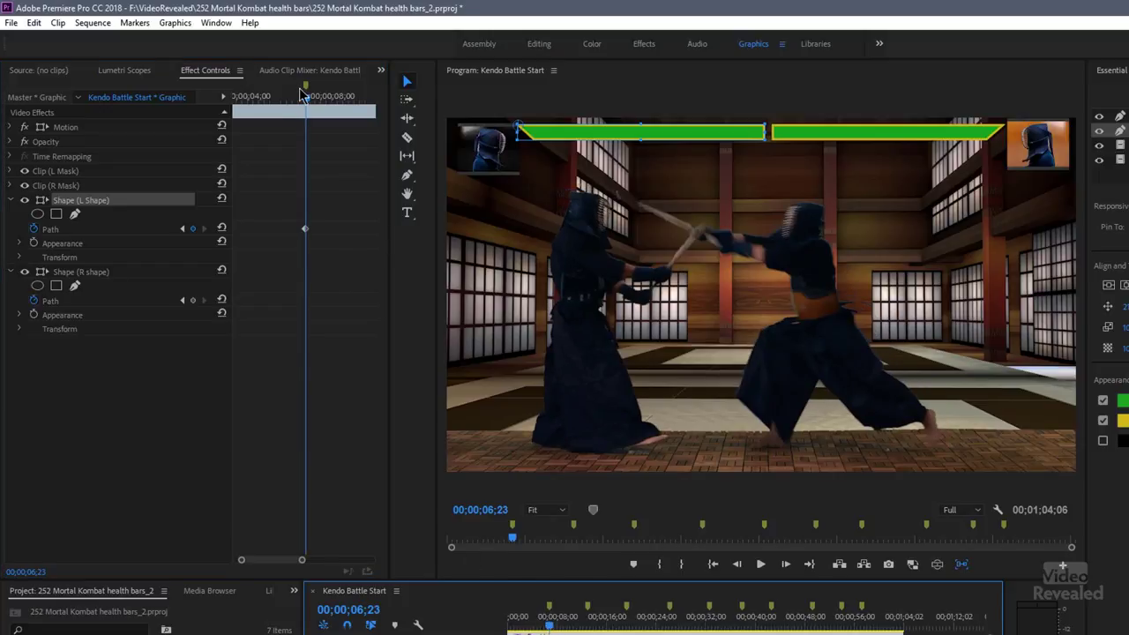
left_click_drag(298, 92, 310, 143)
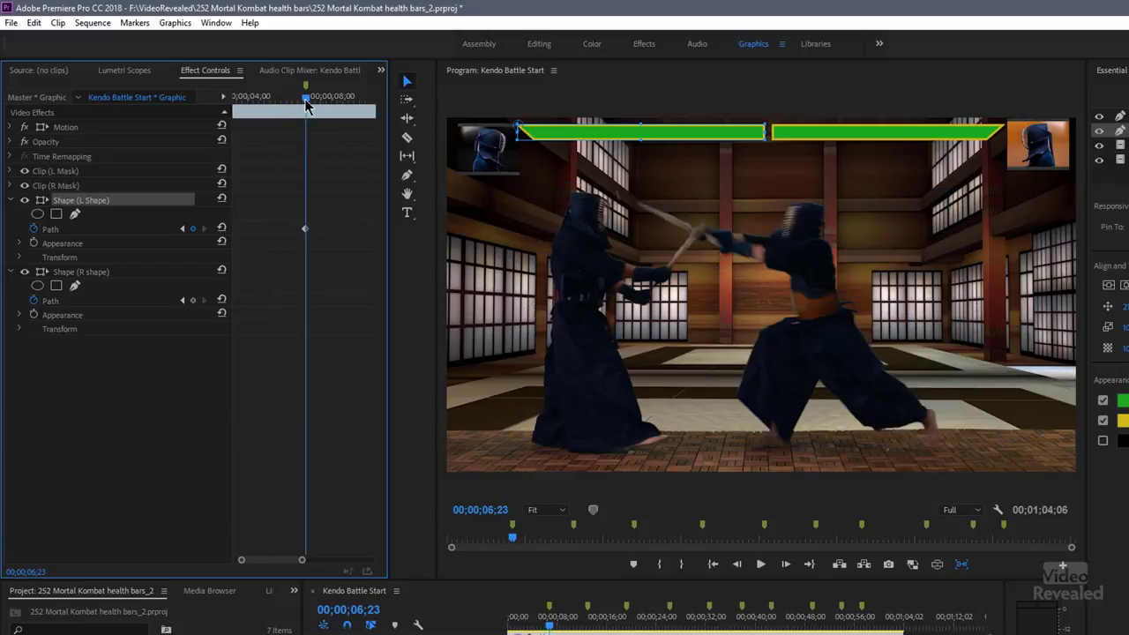
mouse_move(306, 104)
left_mouse_down()
mouse_move(327, 106)
mouse_move(309, 104)
mouse_move(319, 112)
left_mouse_up()
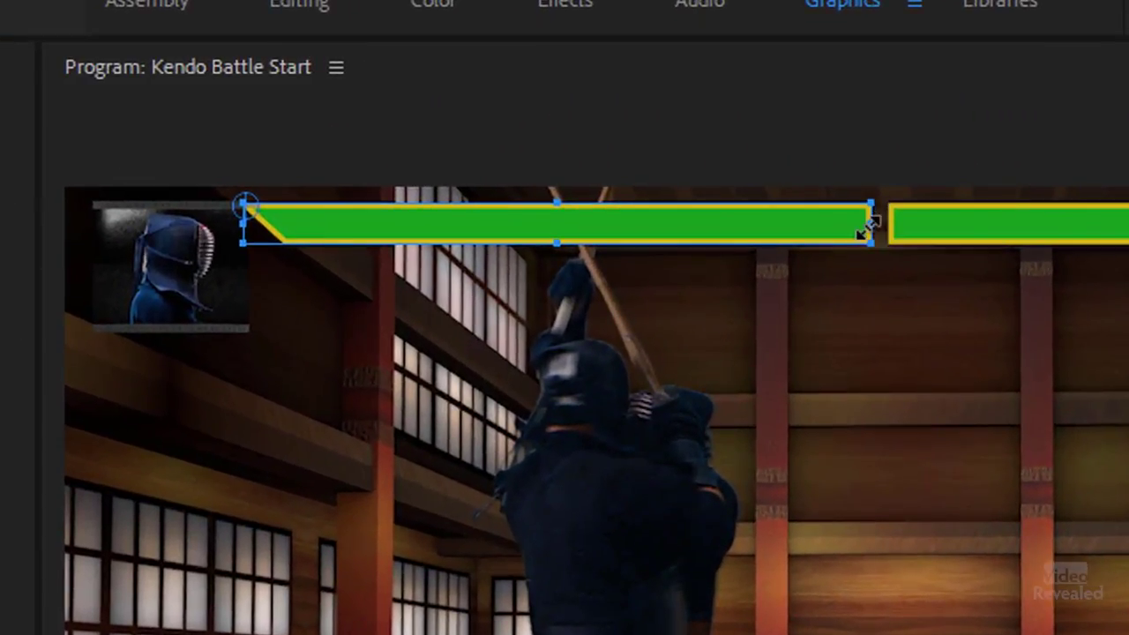
Shorten the left health bar from its right end after the clash and preview the shrink
left_click(887, 223)
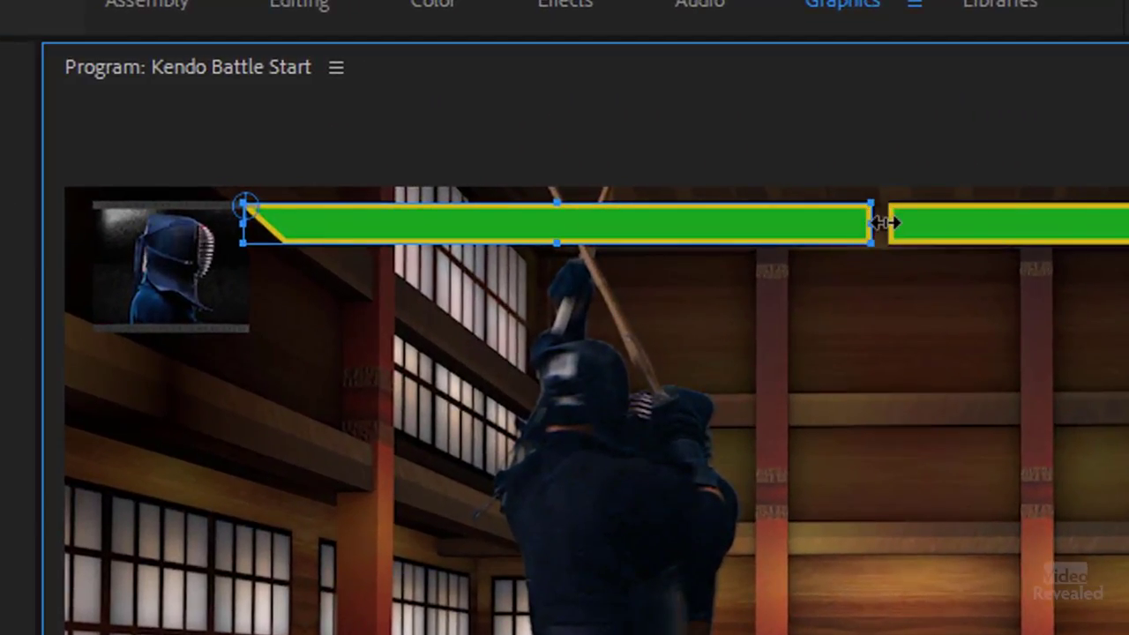
left_click_drag(882, 223, 799, 226)
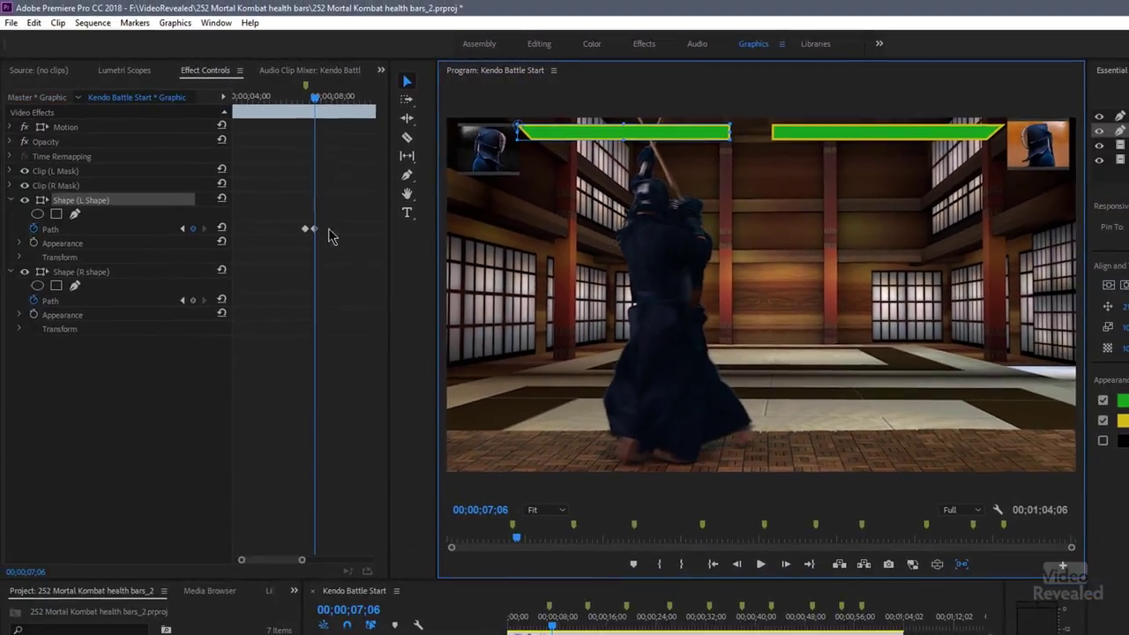
left_click_drag(315, 113, 292, 113)
key("space")
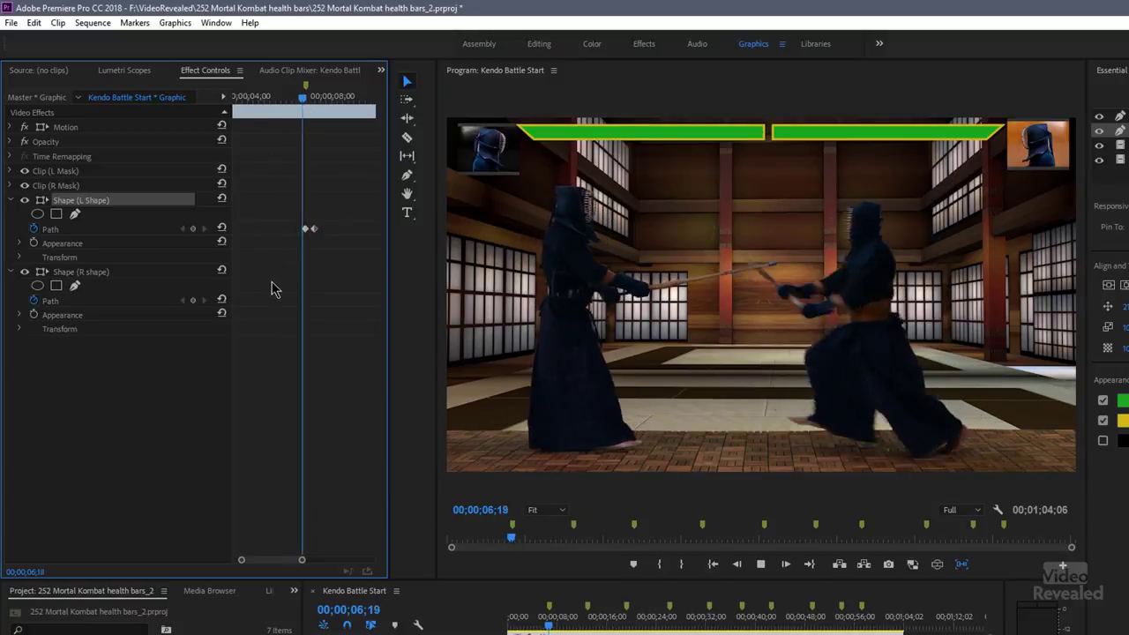
key("space")
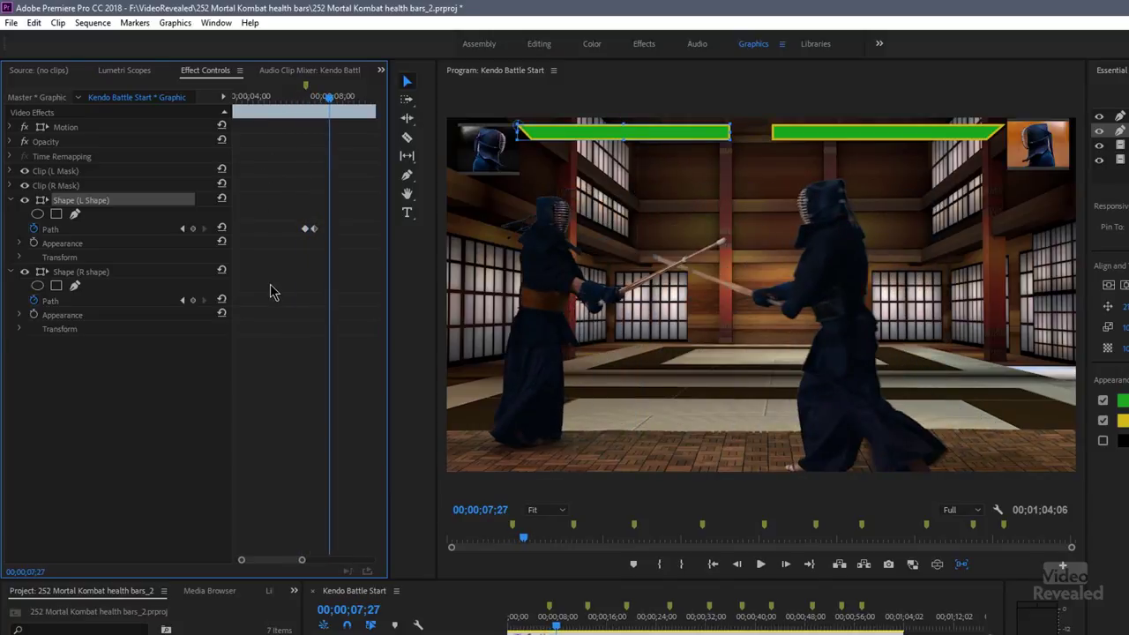
Zoom back out to the full clip's keyframes and move the playhead to about 13;01
left_click_drag(302, 560, 372, 560)
left_click_drag(580, 628, 591, 627)
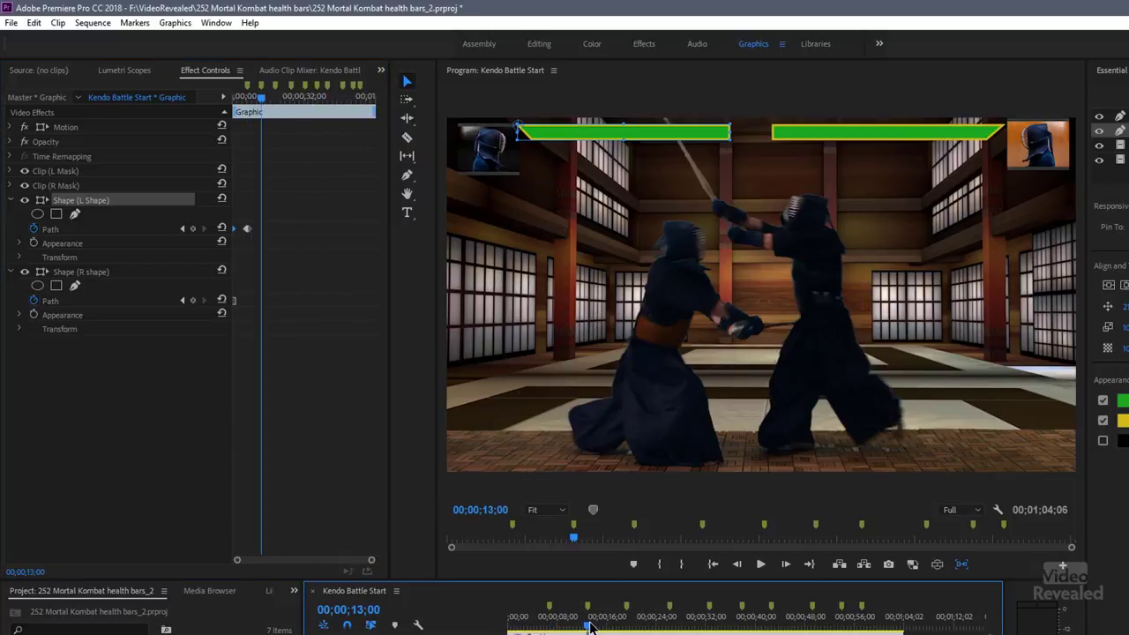
key("Left")
key("Left")
key("Left")
key("Left")
key("Left")
key("Left")
key("Left")
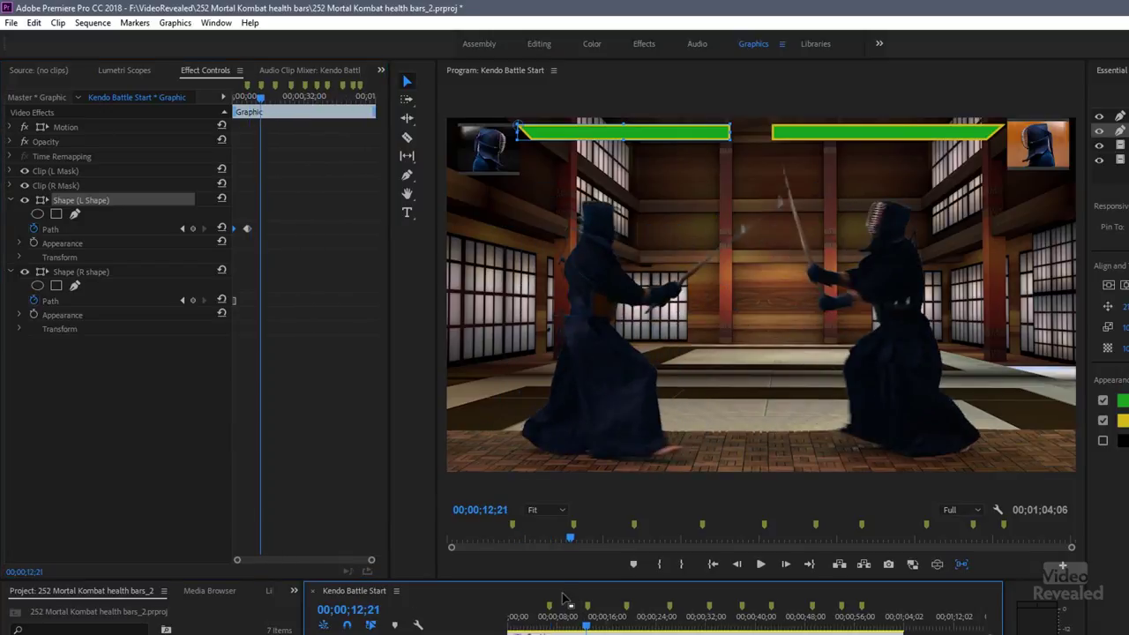
key("Right")
key("Right")
key("Right")
key("Right")
key("Right")
key("Right")
key("Right")
key("Right")
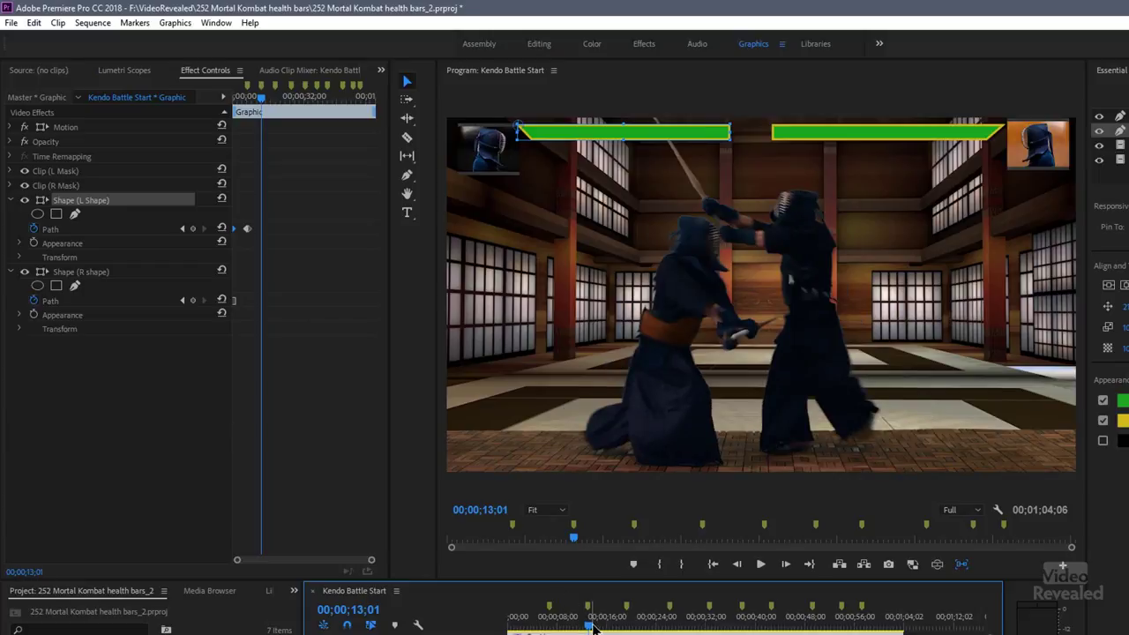
Key R shape's Path at 13;00, shorten the right bar's inner end at 13;16, and preview
key("Left")
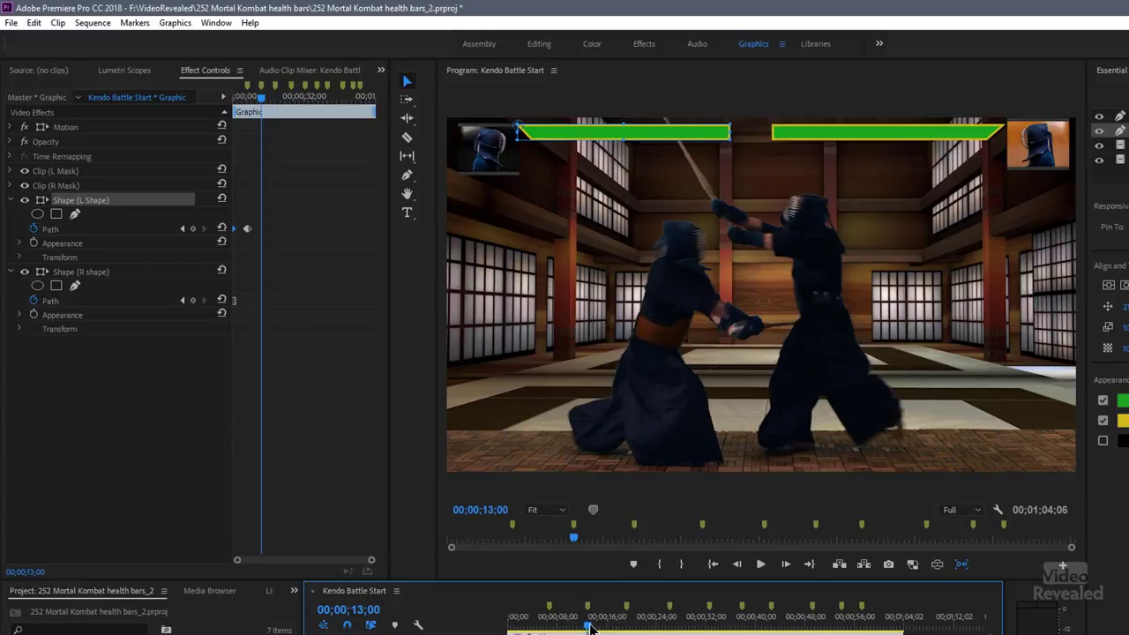
left_click(237, 303)
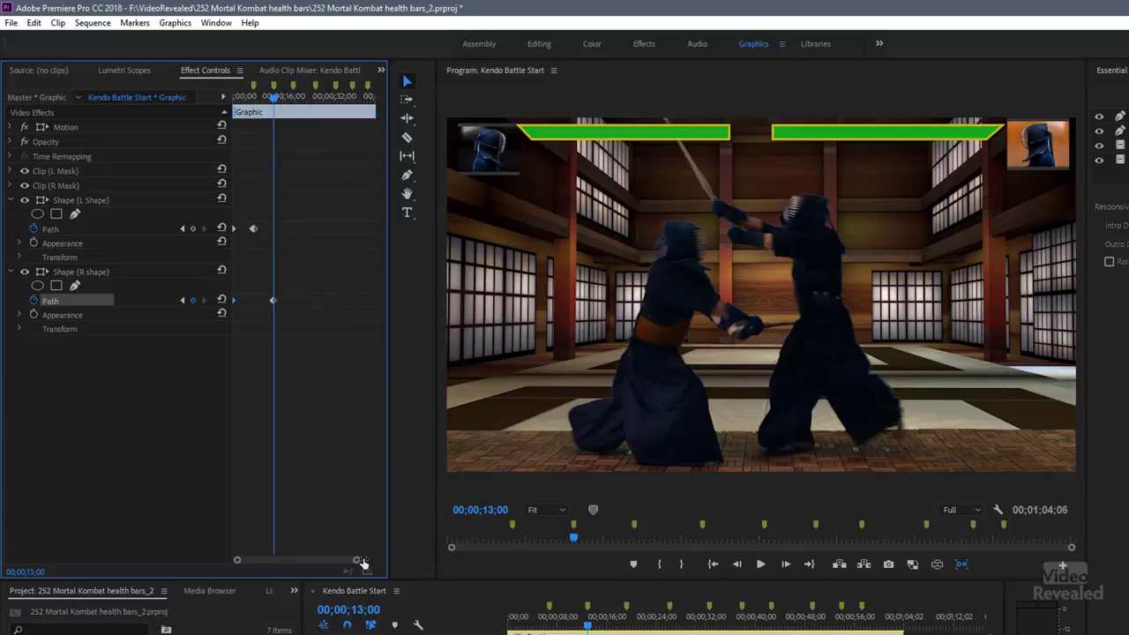
left_click_drag(362, 561, 350, 561)
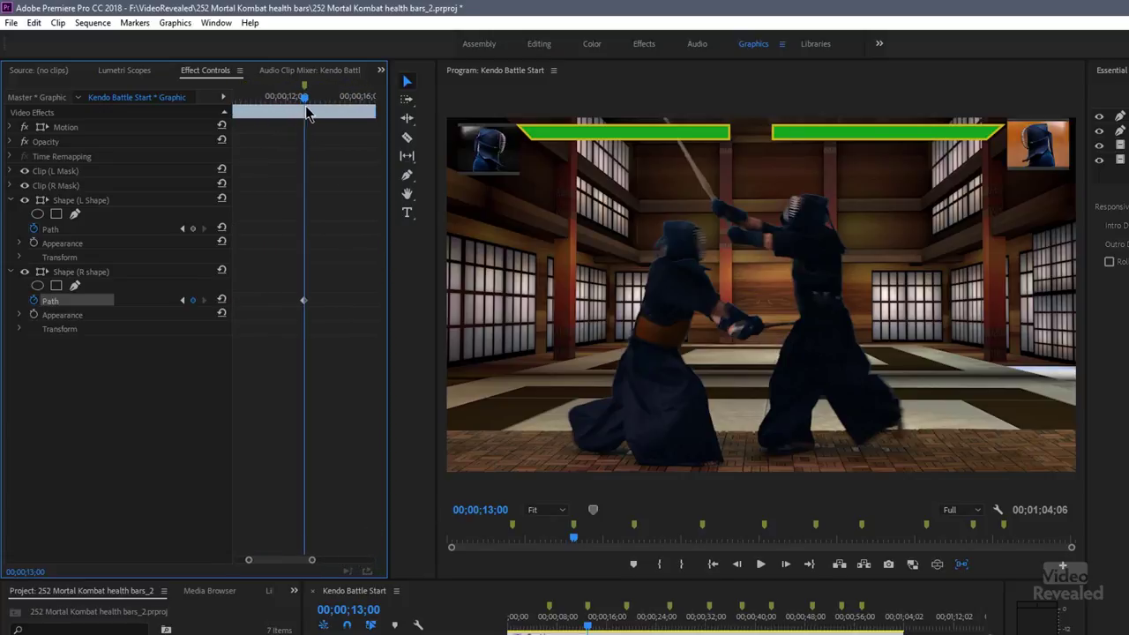
left_click_drag(307, 98, 319, 106)
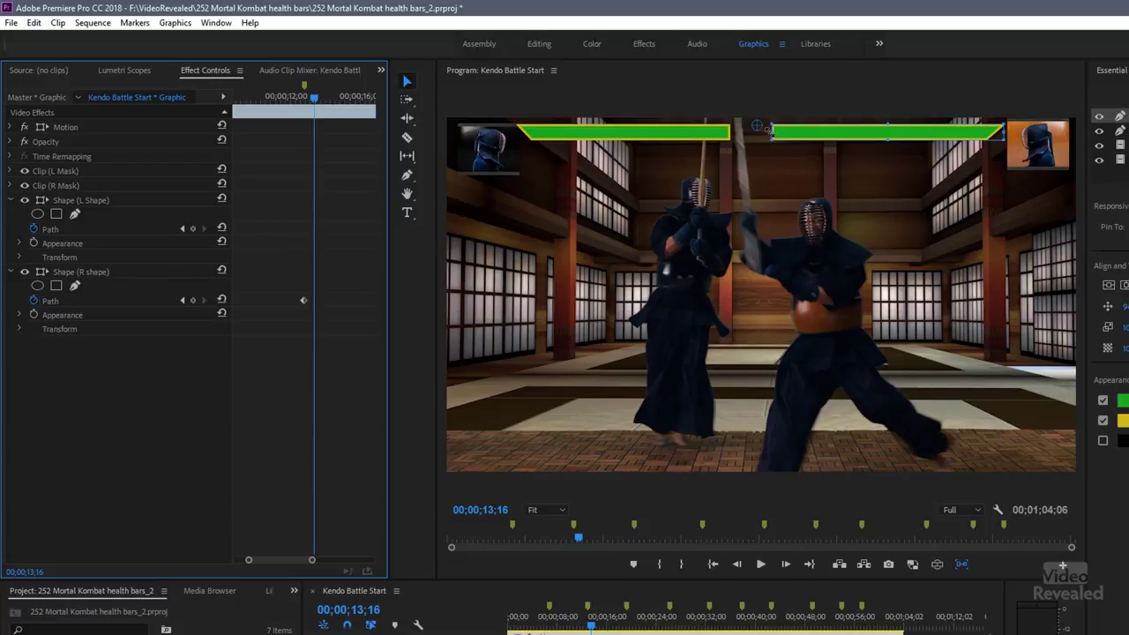
left_click_drag(766, 132, 774, 137)
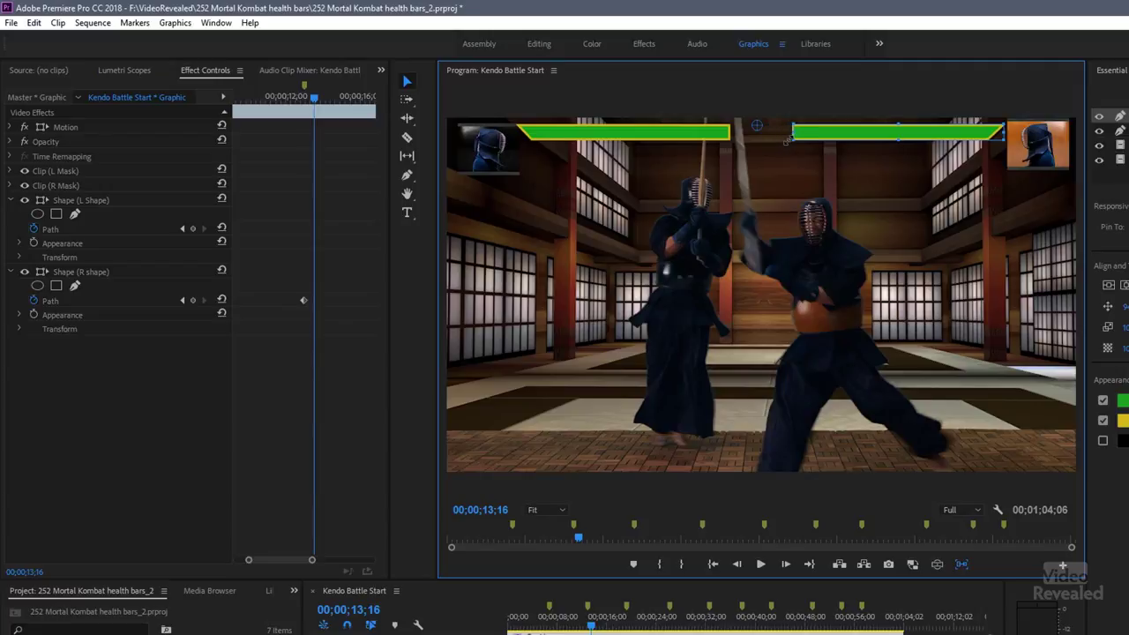
left_click_drag(309, 101, 284, 97)
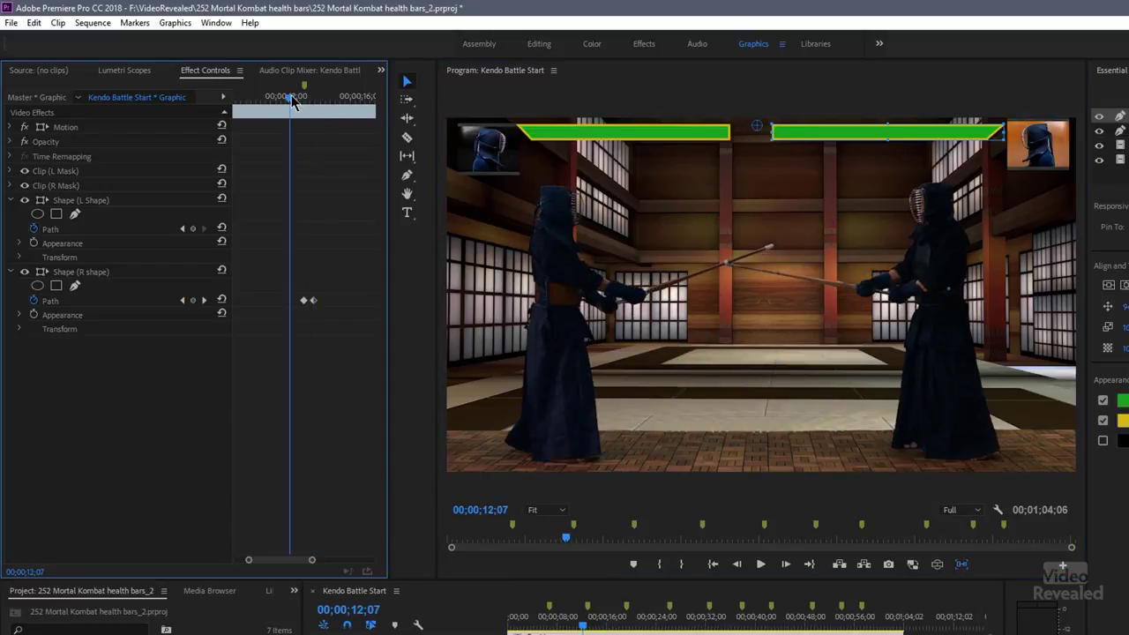
key("space")
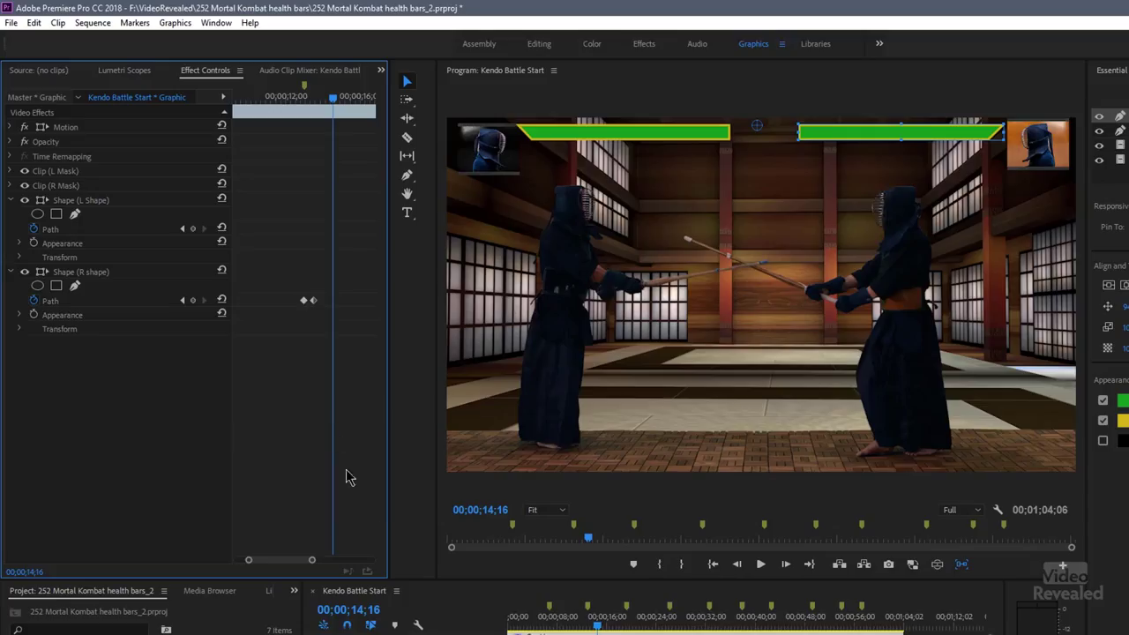
Give the timeline more room, deselect, and select the top Graphic clip to preview the bars
left_click(530, 579)
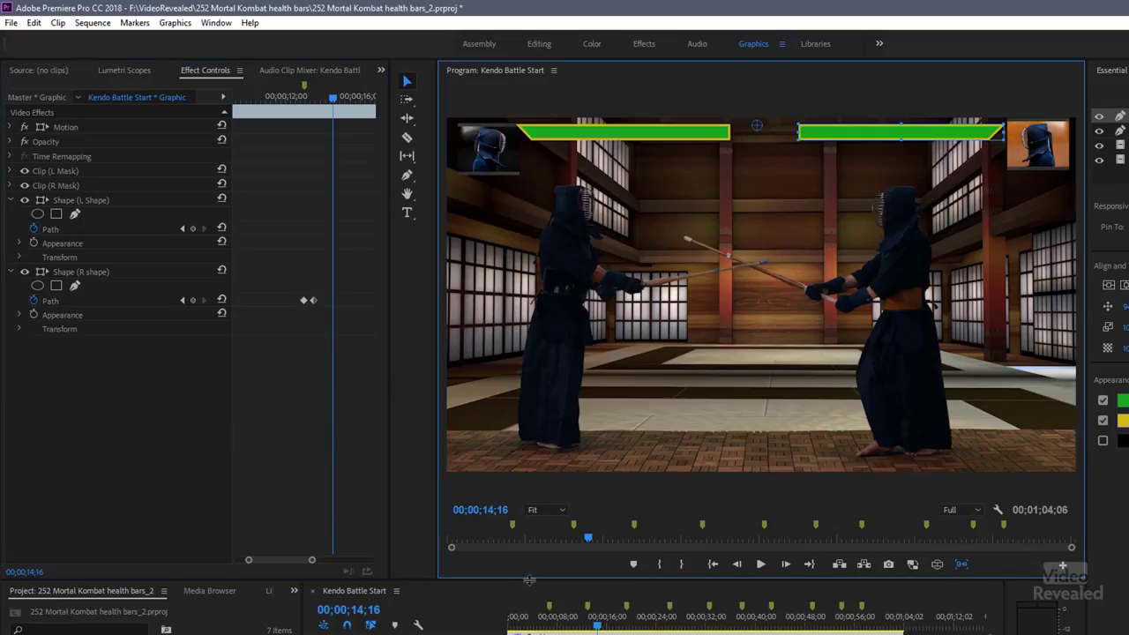
left_click_drag(526, 569, 527, 512)
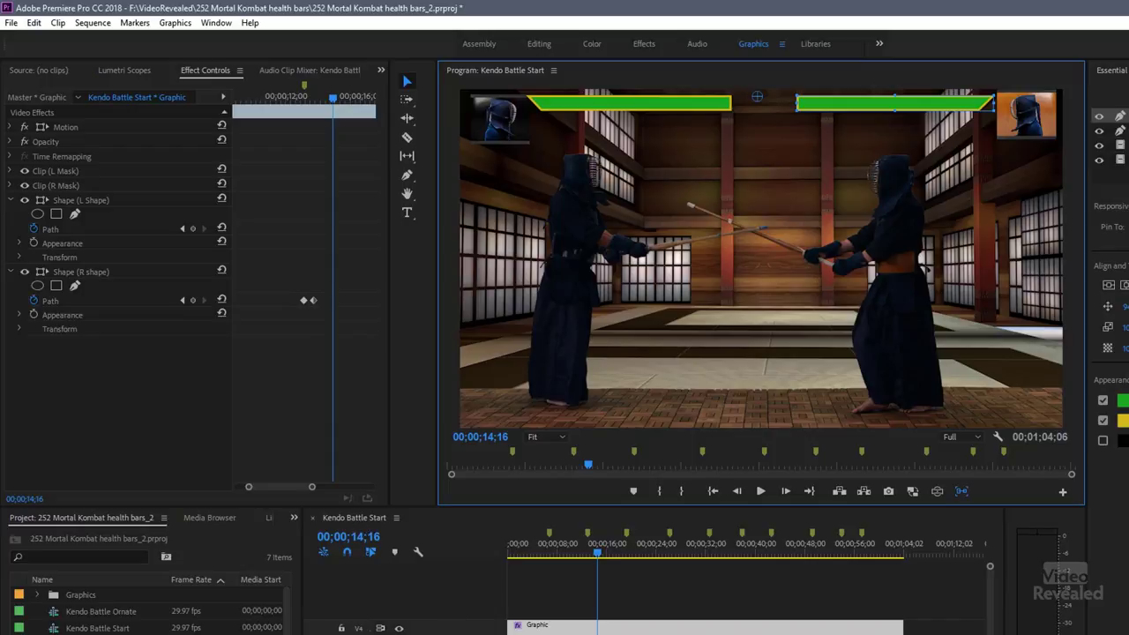
left_click(398, 628)
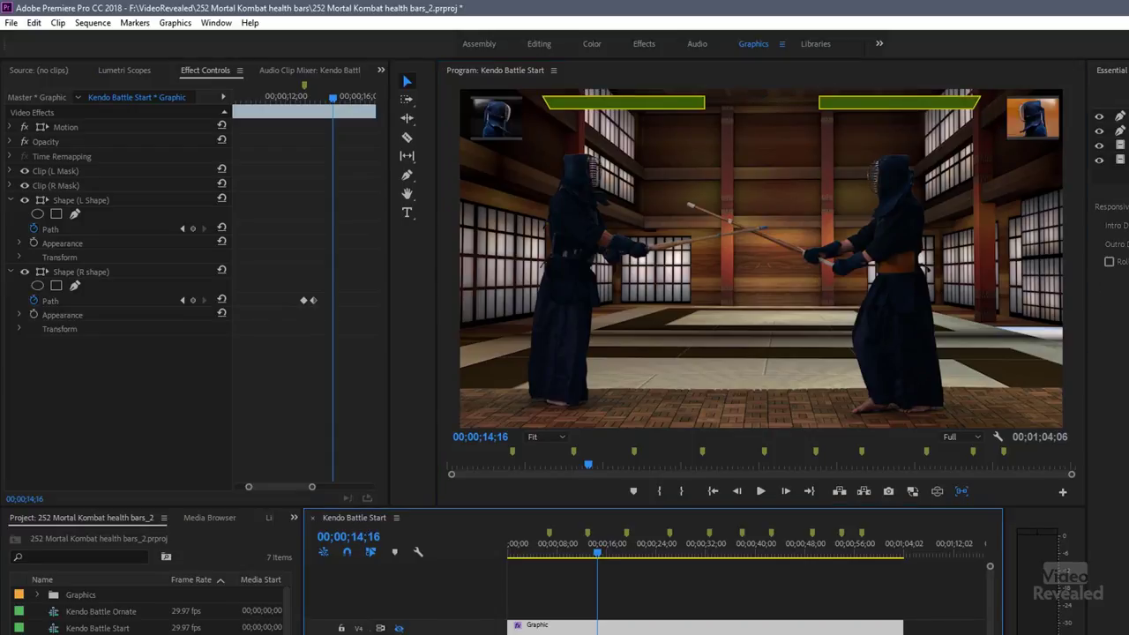
left_click(559, 627)
left_click_drag(249, 97, 306, 131)
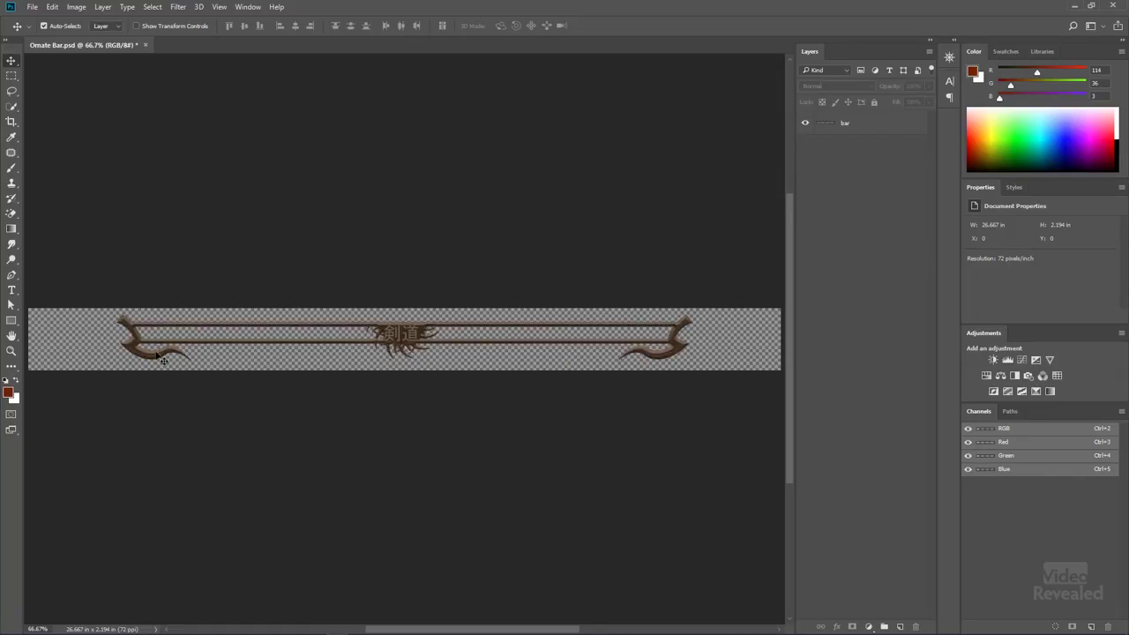
Pan across the Ornate Bar.psd frame to inspect its central kanji ornament and right end
scroll(164, 360, "up", 5)
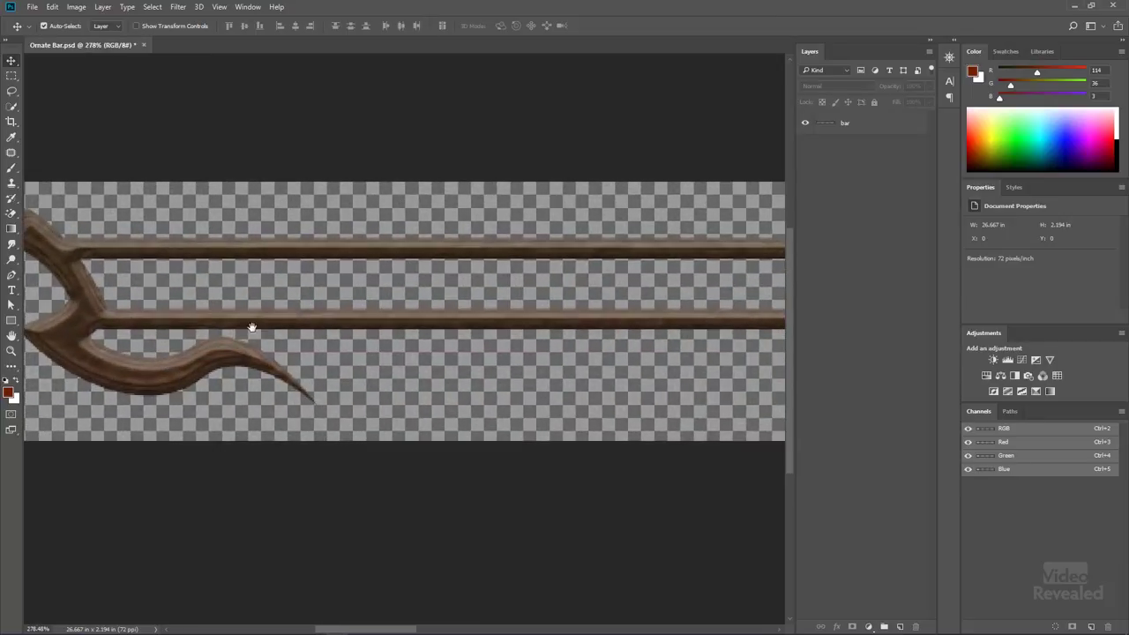
left_click_drag(251, 327, 273, 312)
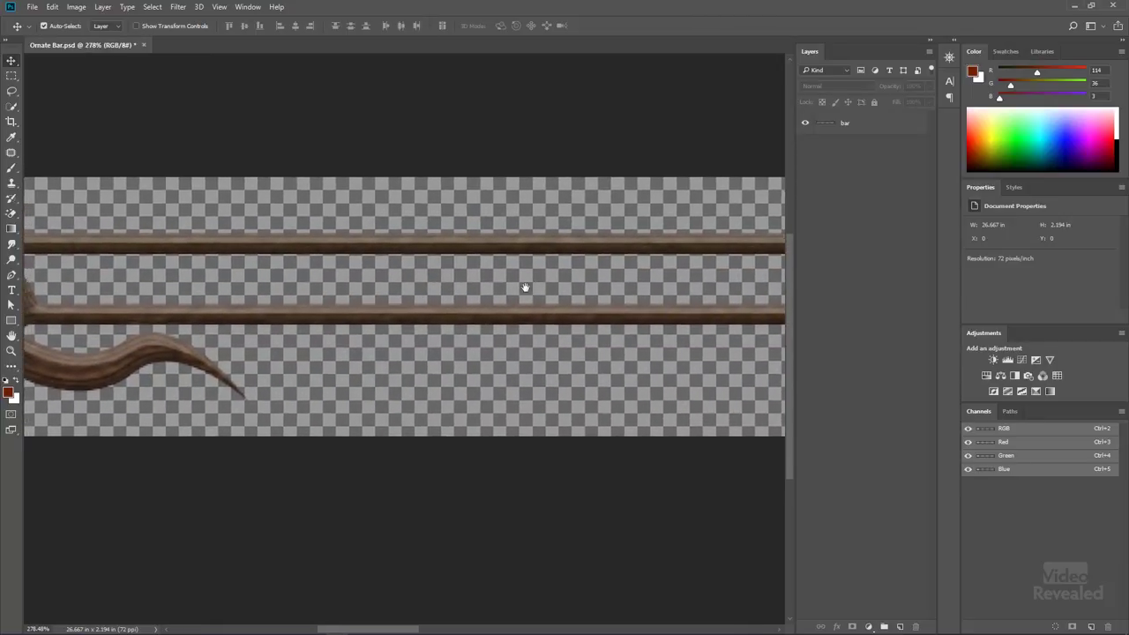
left_click_drag(525, 288, 291, 282)
left_click_drag(552, 262, 335, 262)
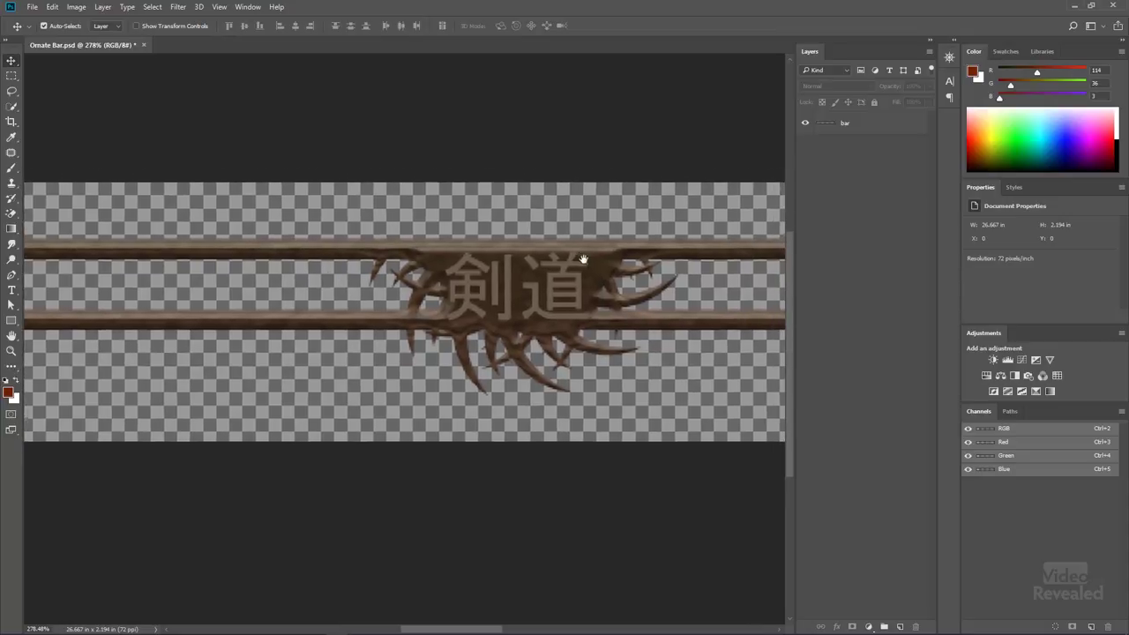
left_click_drag(583, 259, 345, 255)
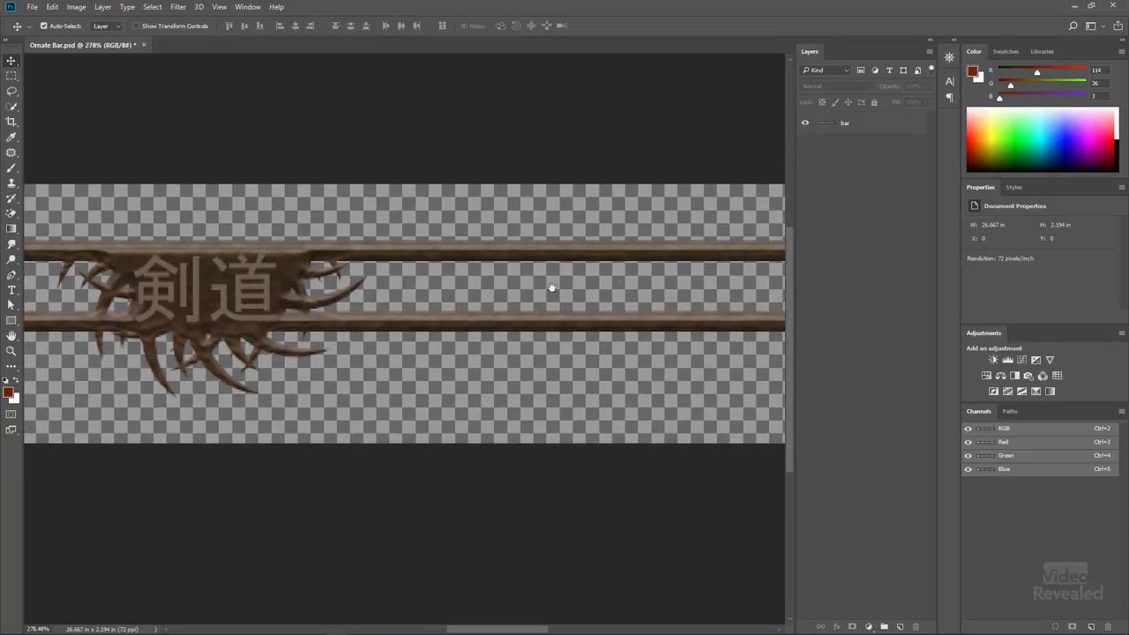
left_click_drag(569, 290, 343, 285)
Zoom out and quit Photoshop without saving Ornate Bar.psd
scroll(446, 292, "down", 5)
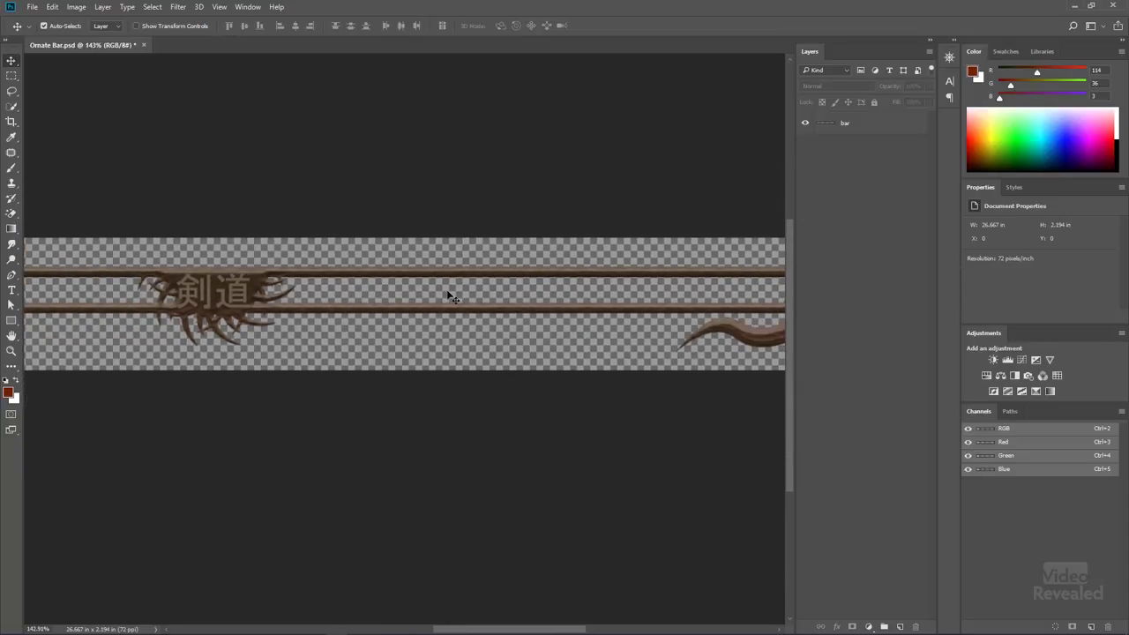
scroll(447, 292, "down", 1)
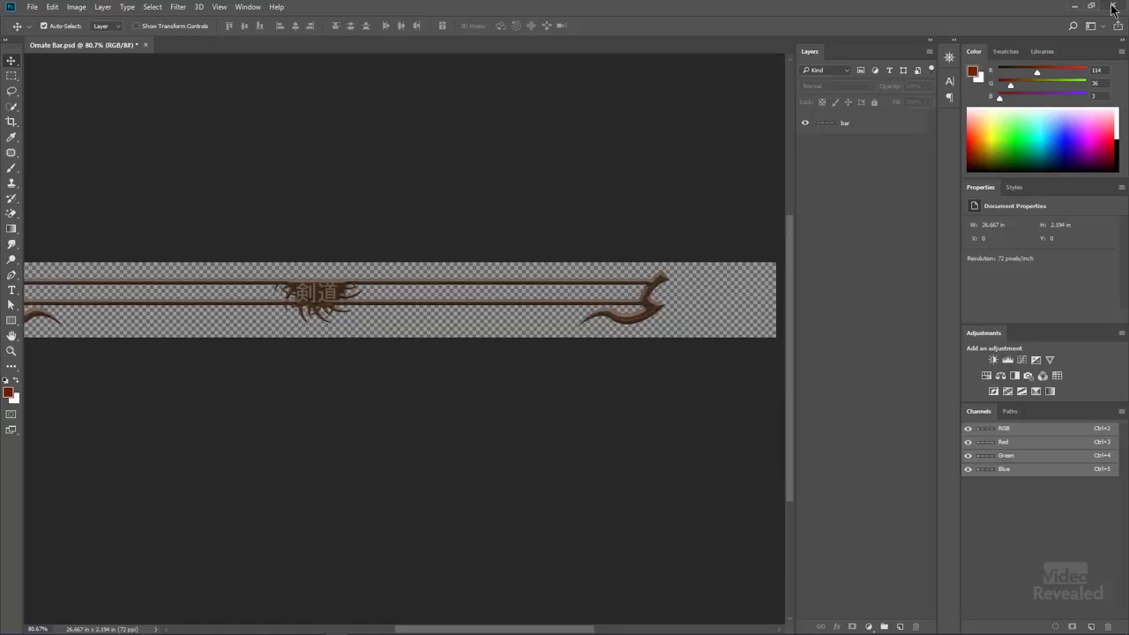
left_click(1114, 7)
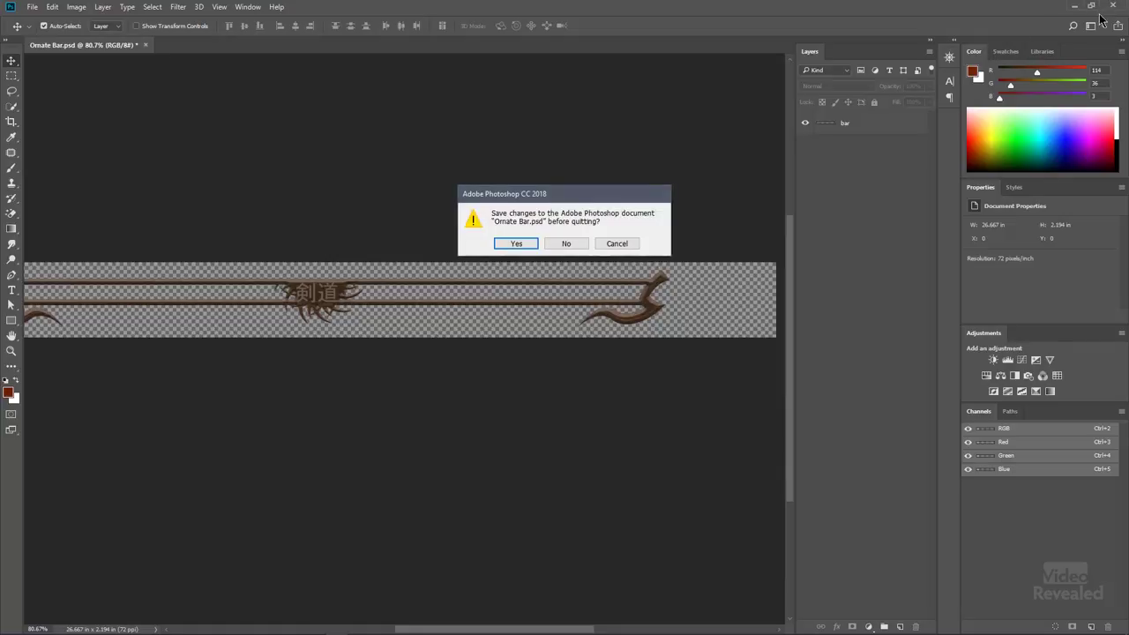
left_click(567, 244)
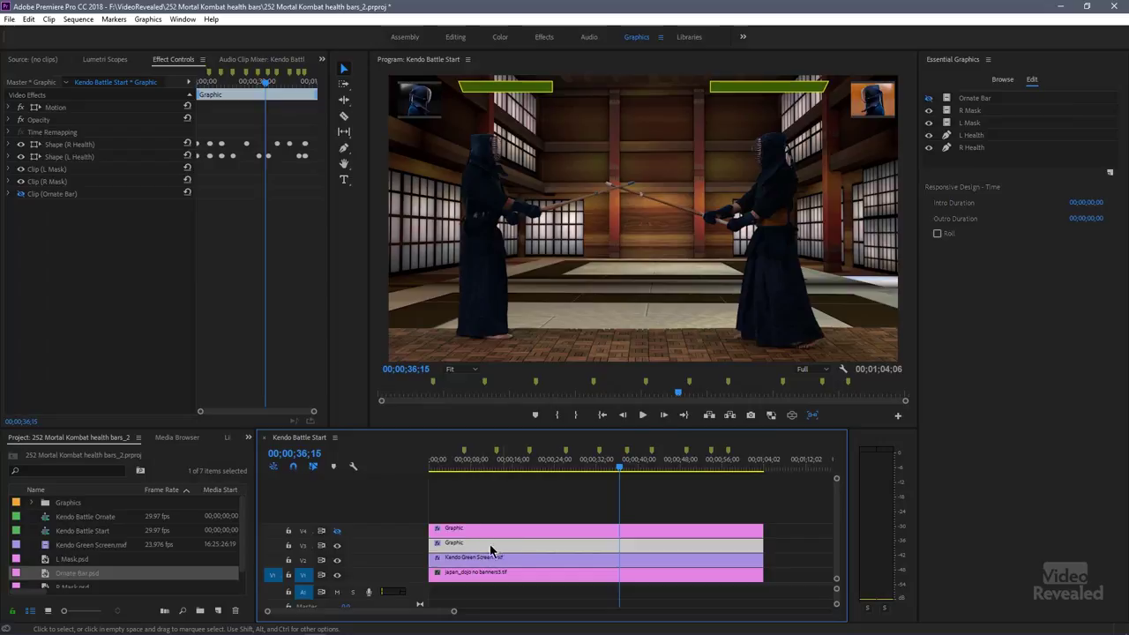
Add Ornate Bar.psd with merged layers as a graphic layer over the health bars, then play full screen
left_click(1110, 173)
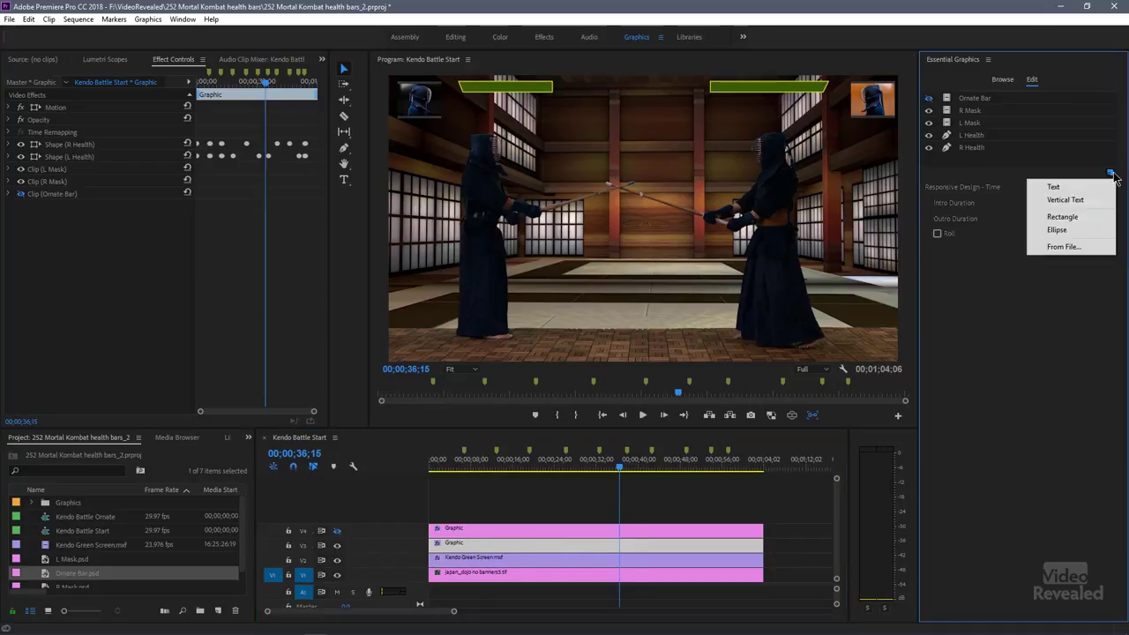
left_click(1073, 248)
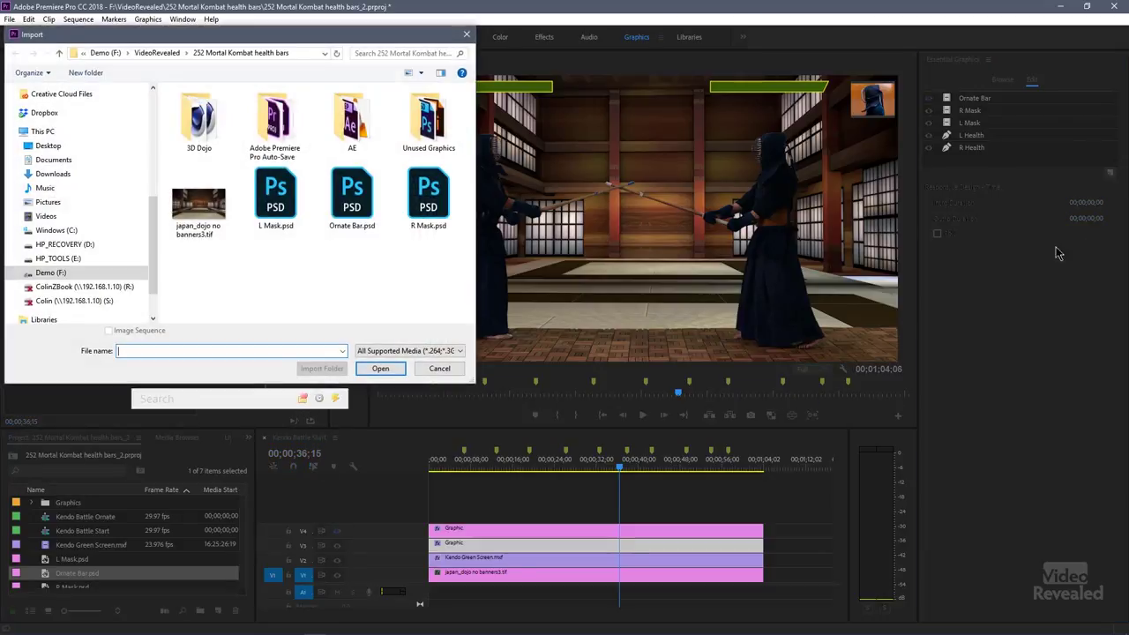
double_click(356, 212)
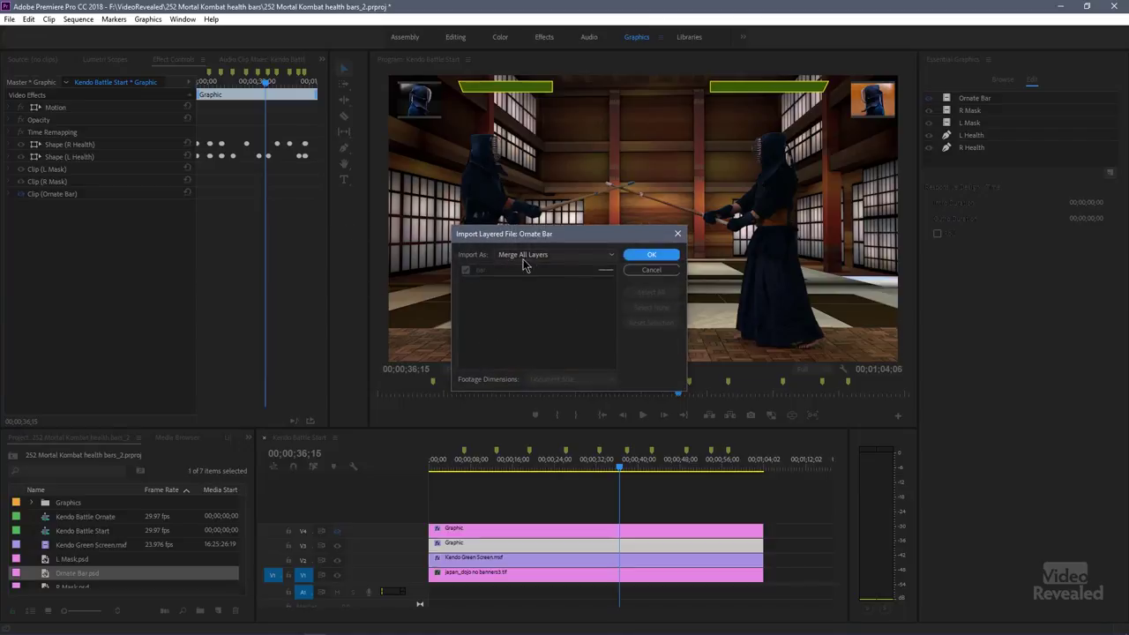
left_click(659, 256)
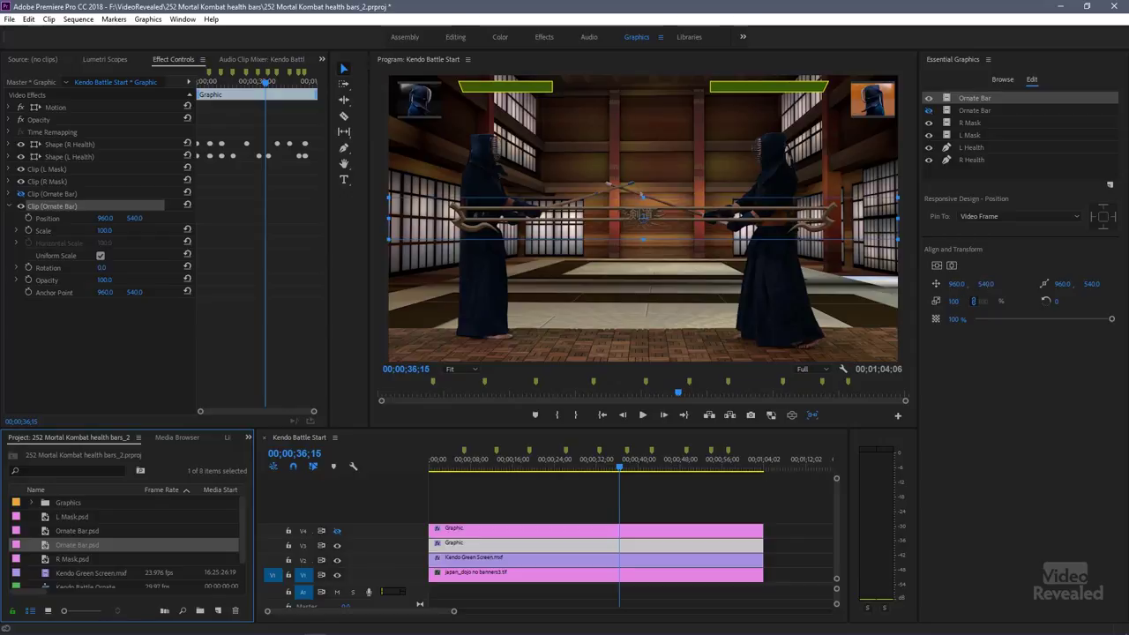
left_click_drag(643, 214, 642, 93)
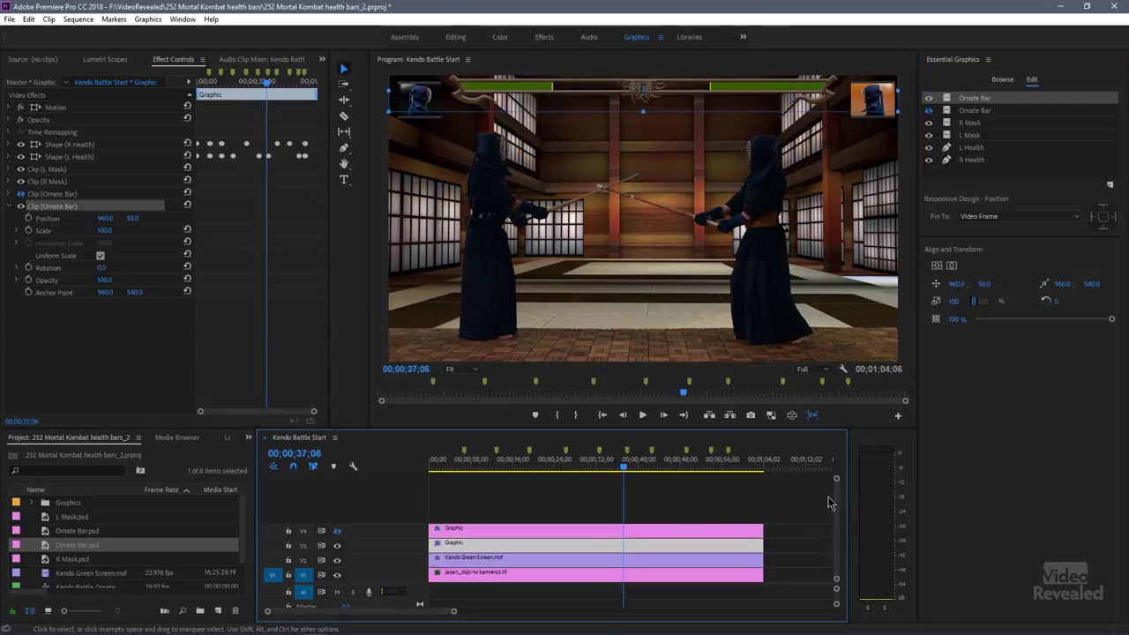
key("ctrl+grave")
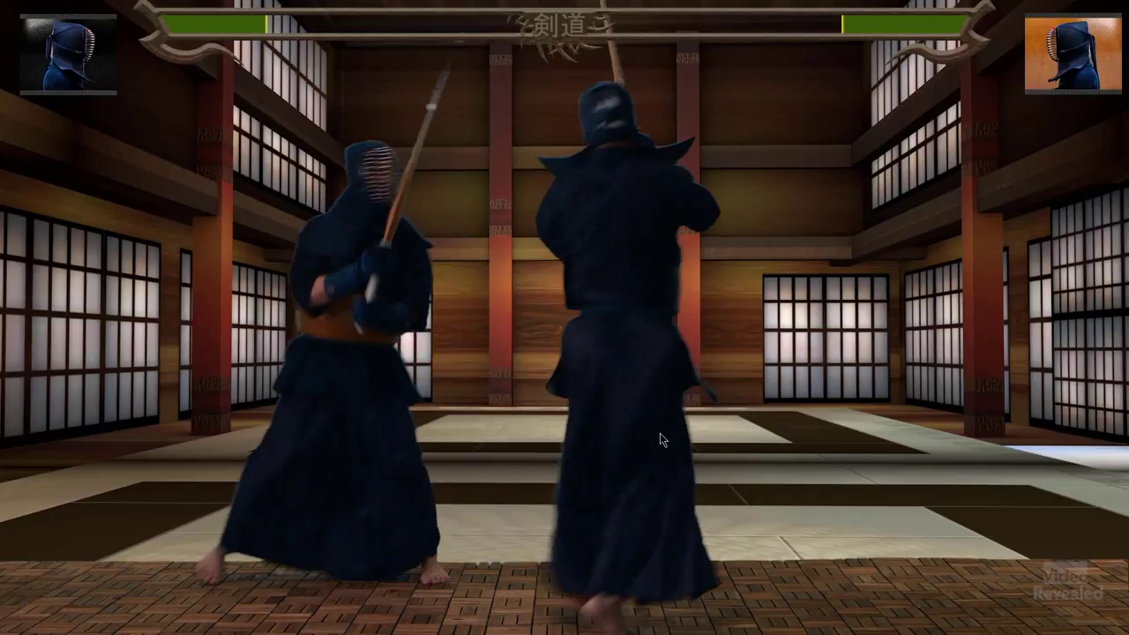
Exit full screen and turn off output for the V2 fighters and V1 dojo tracks
key("Escape")
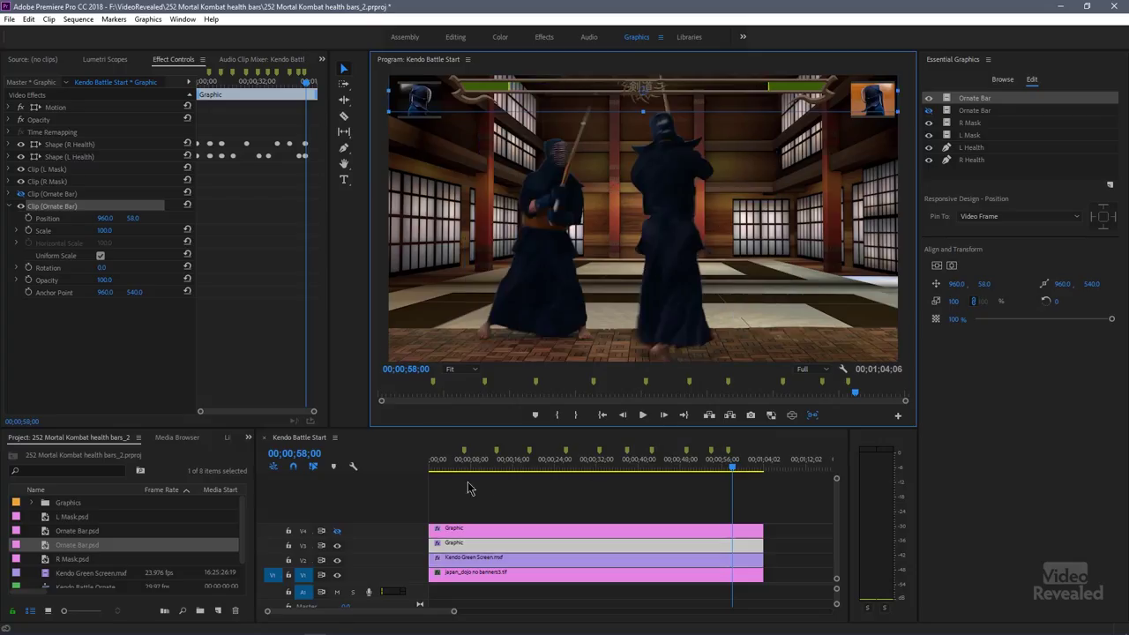
left_click(531, 547)
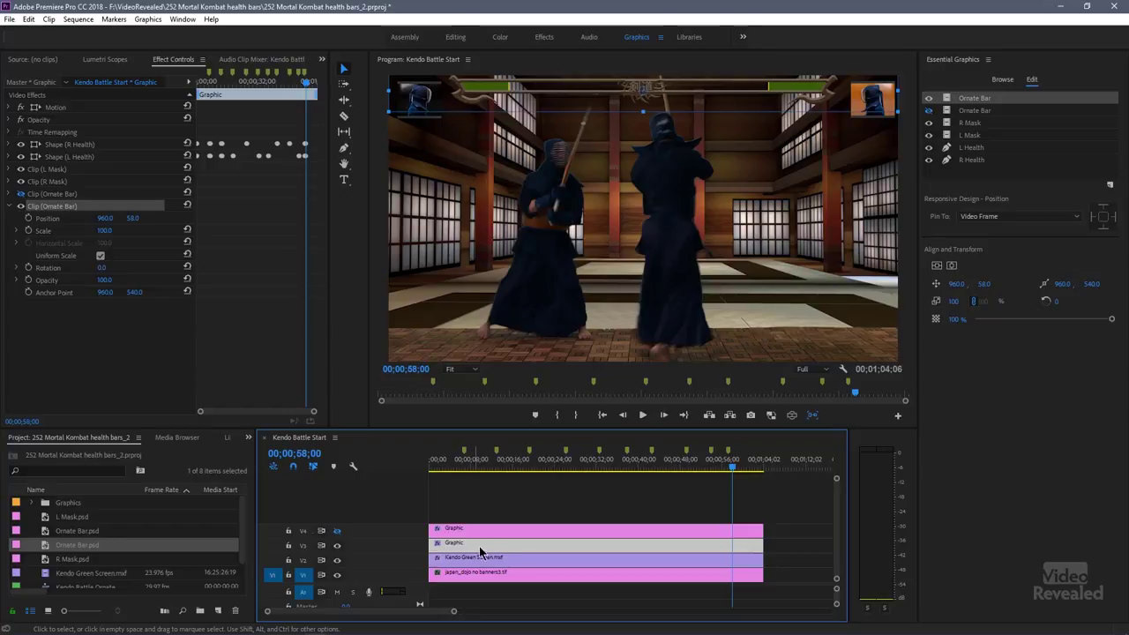
left_click(337, 562)
left_click(337, 575)
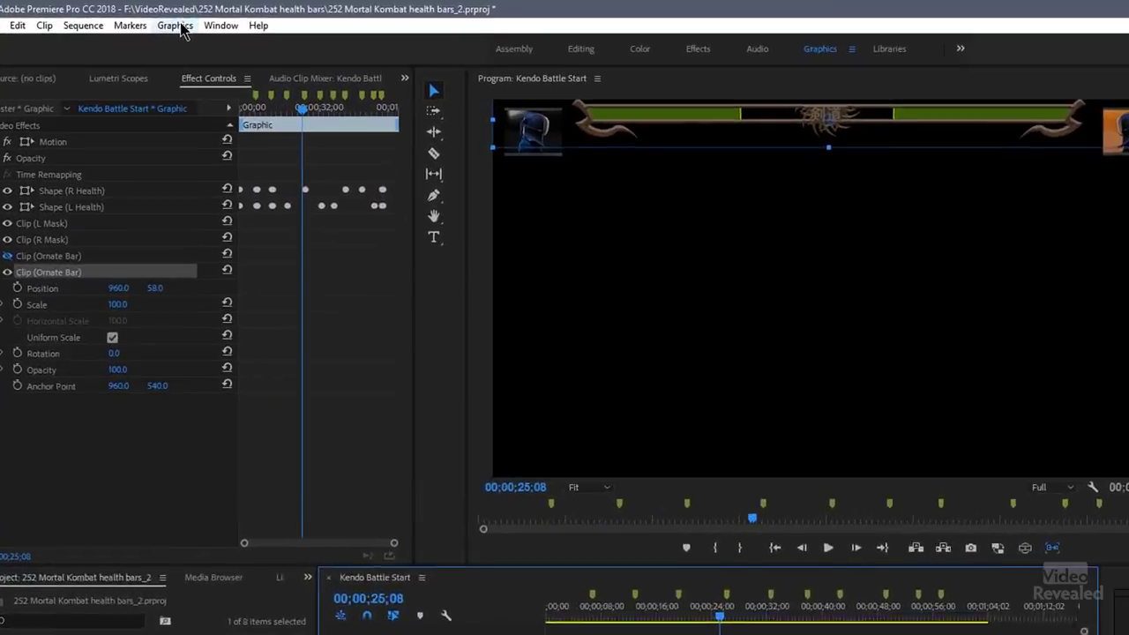
Export the graphic to Essential Graphics as the Motion Graphics template 'Mortal Kombat health bars'
left_click(147, 18)
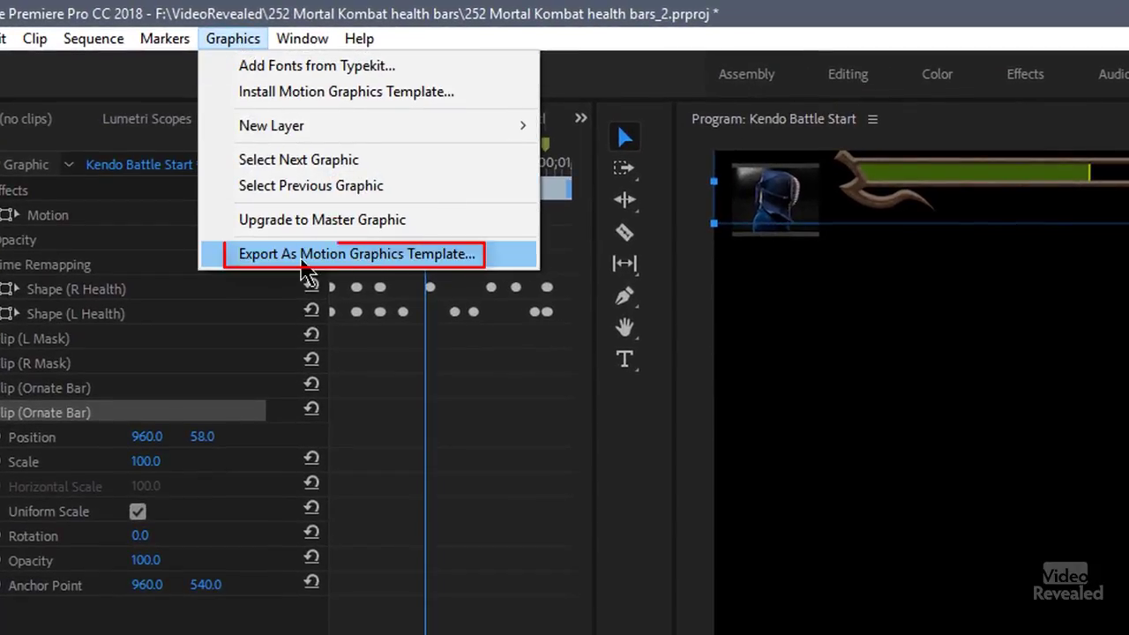
left_click(474, 256)
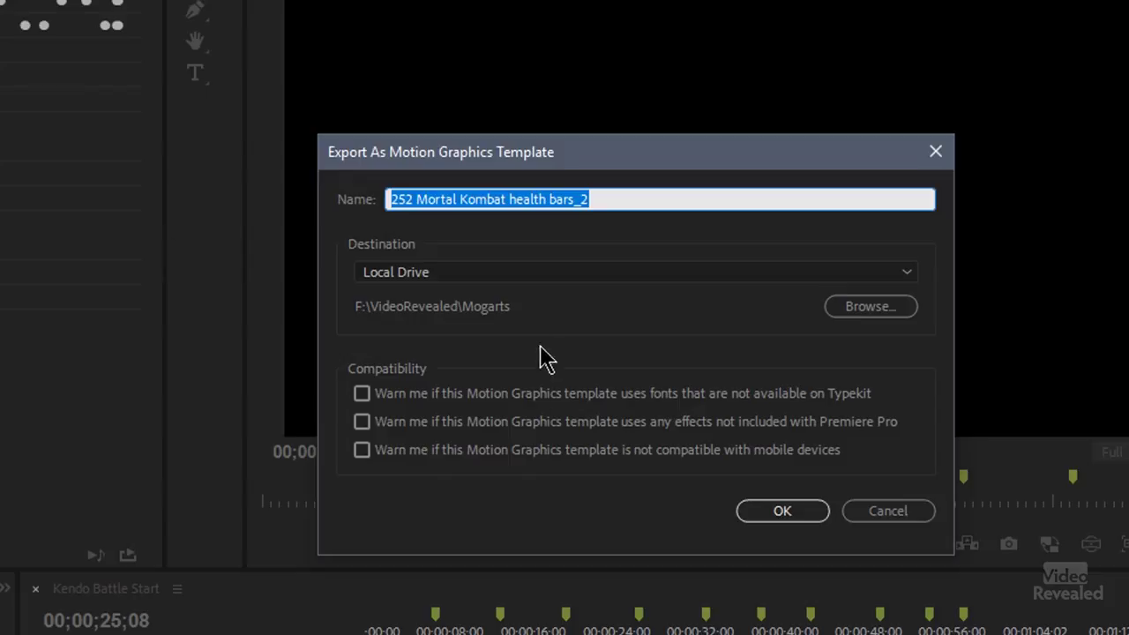
left_click(476, 281)
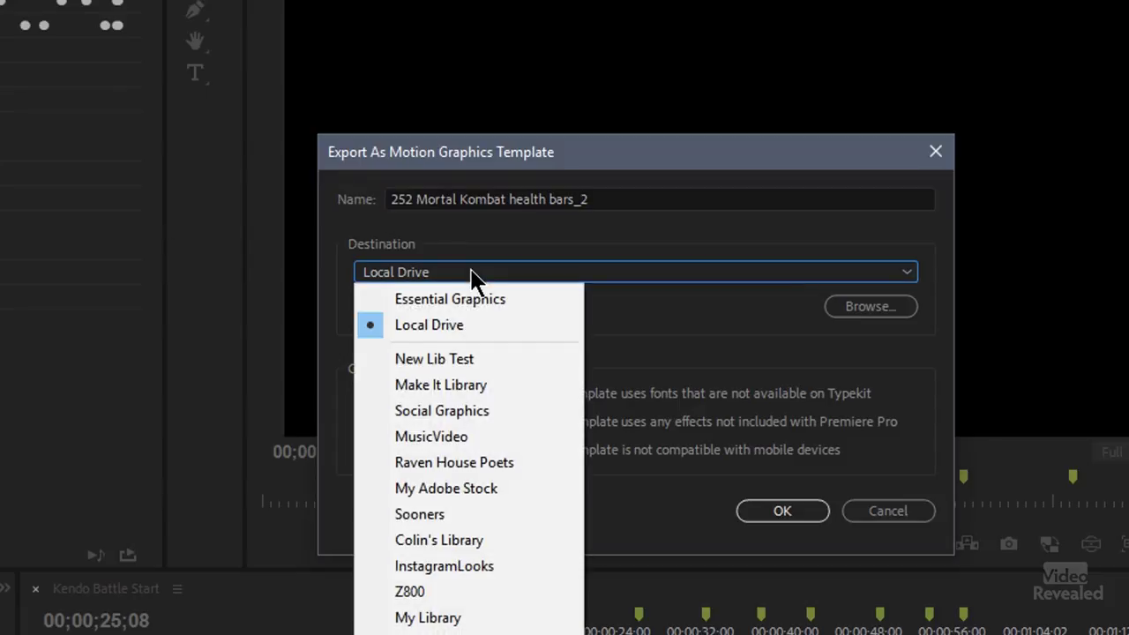
left_click(491, 302)
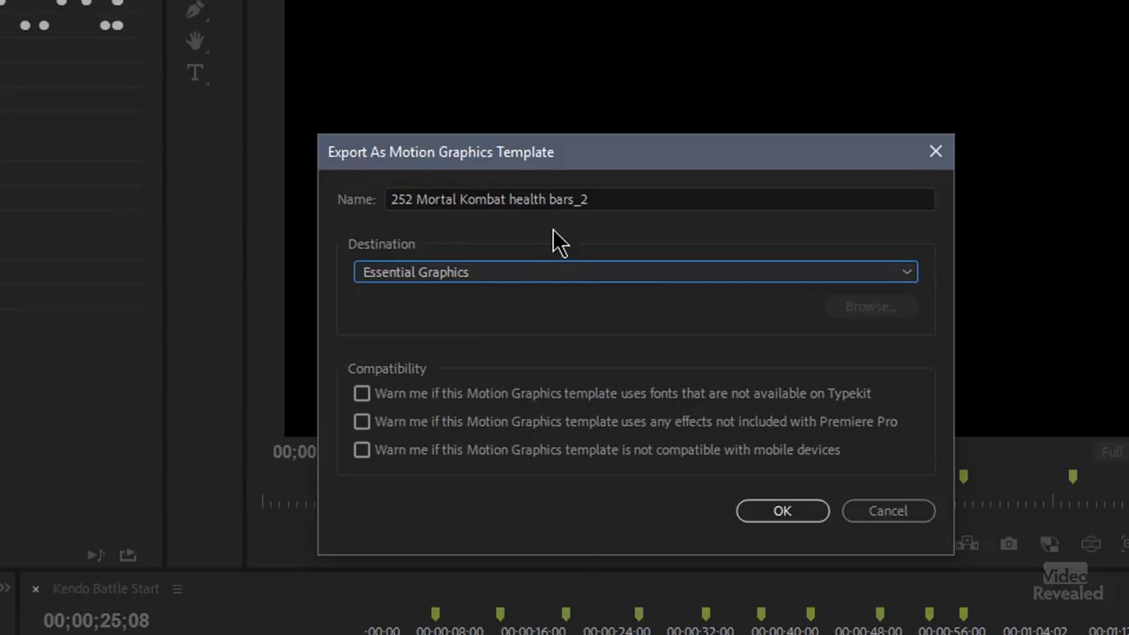
left_click_drag(613, 196, 553, 196)
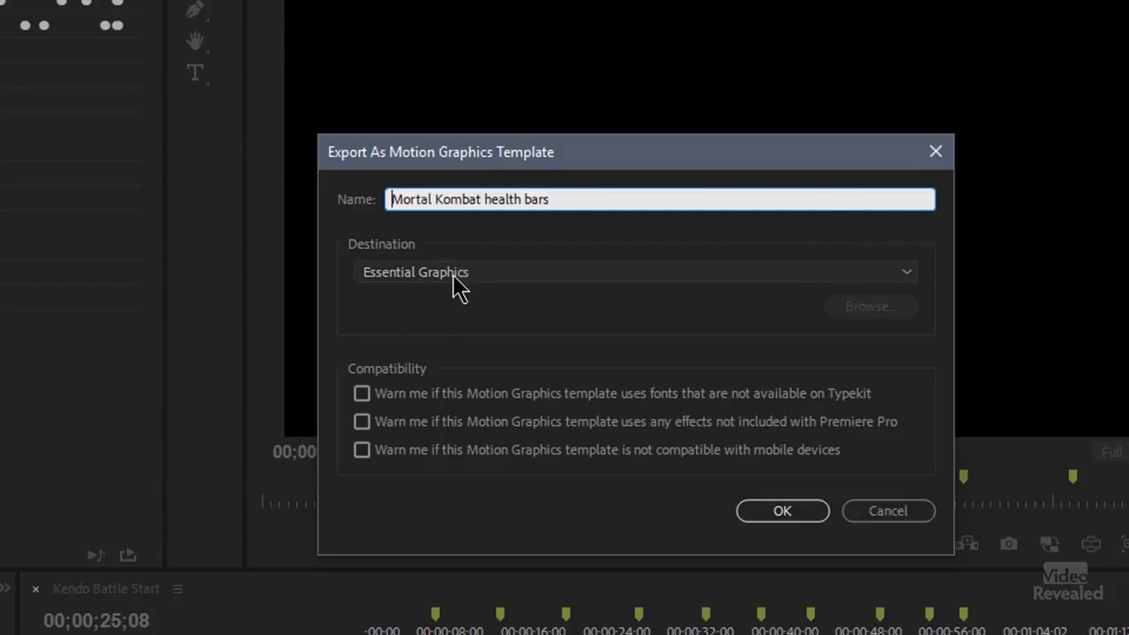
left_click(799, 521)
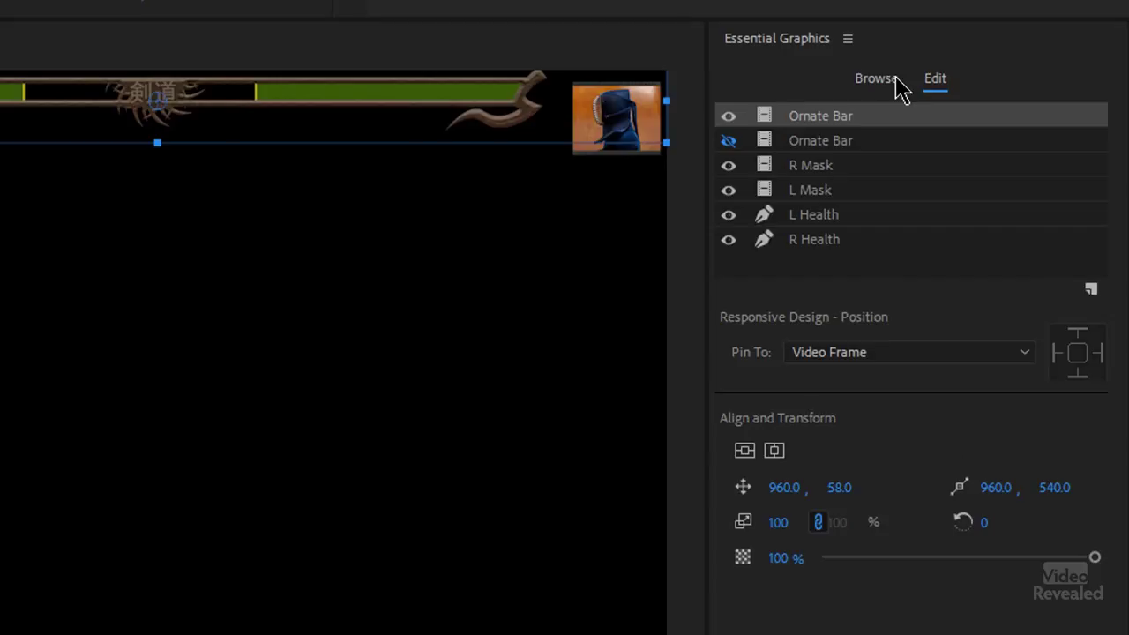
Add the Mortal Kombat health bars template as a V4 Graphic clip, enable V4 output, select it
left_click(894, 80)
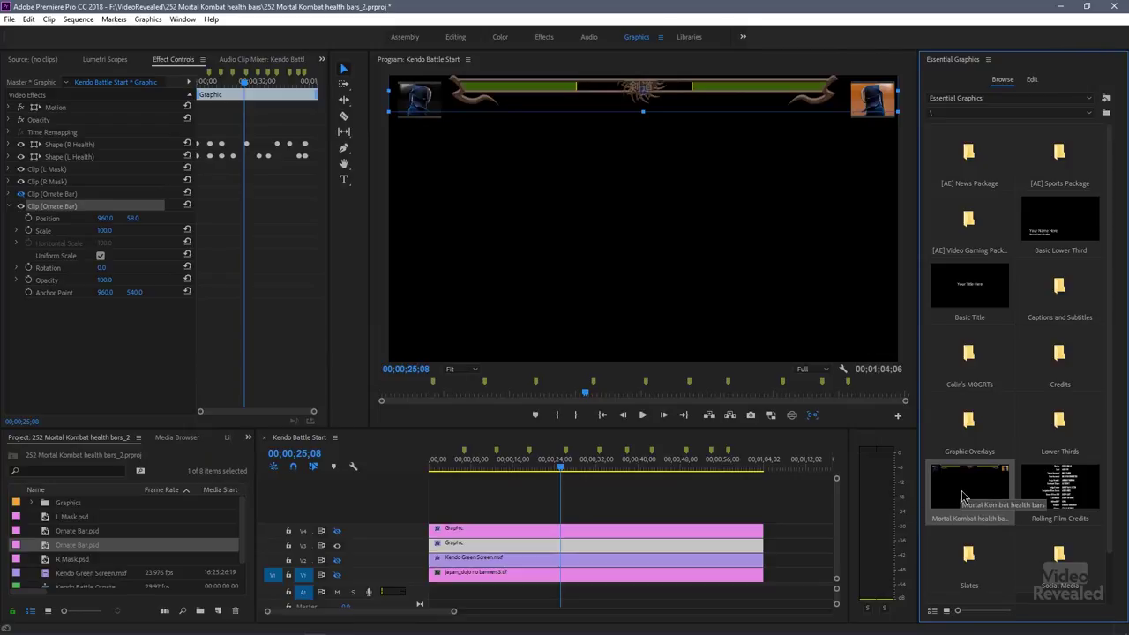
left_click_drag(895, 507, 814, 530)
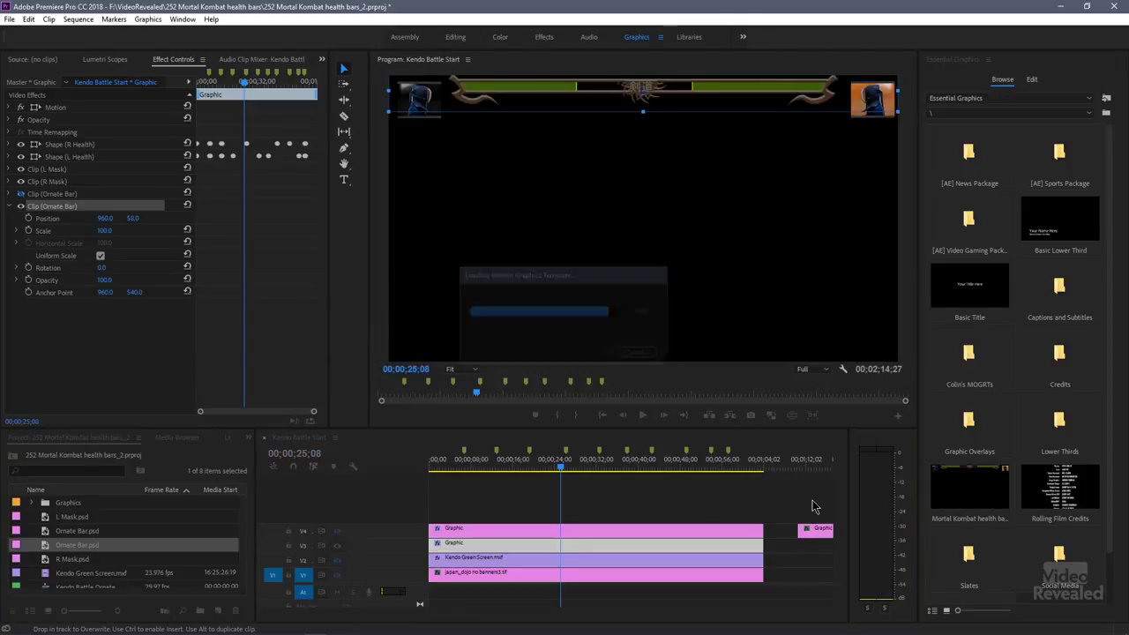
left_click_drag(816, 467, 730, 462)
left_click(338, 532)
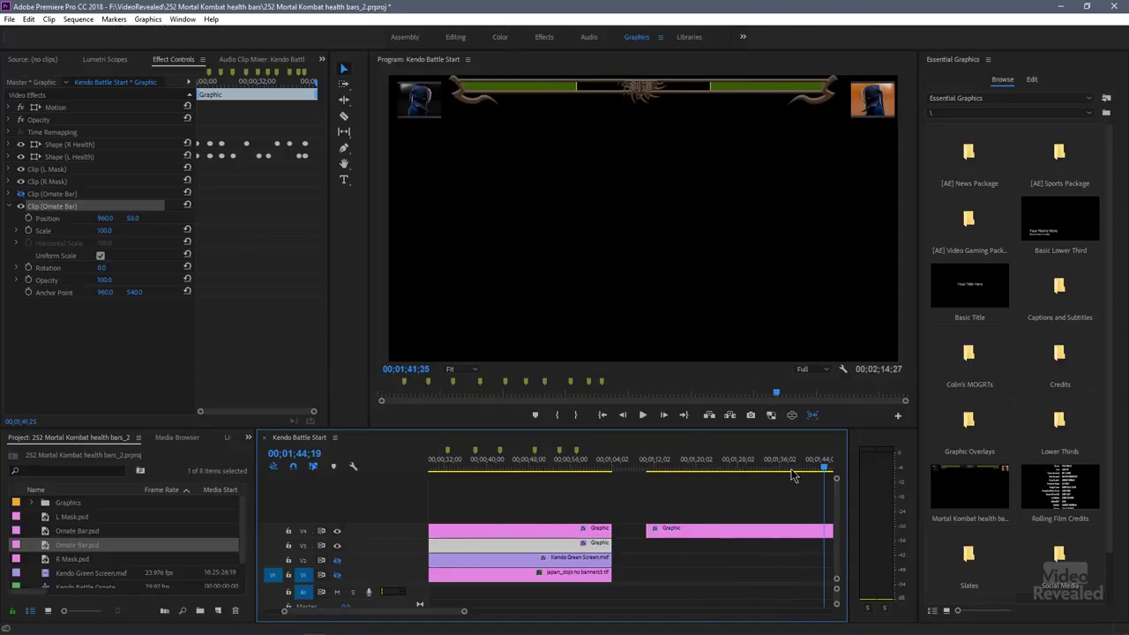
left_click(768, 529)
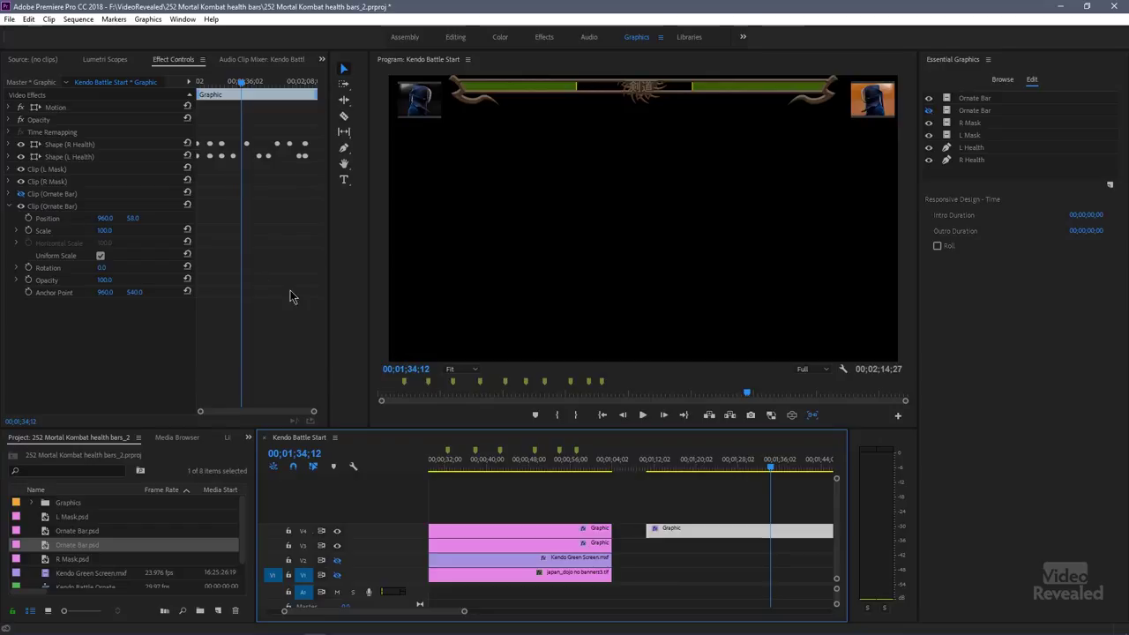